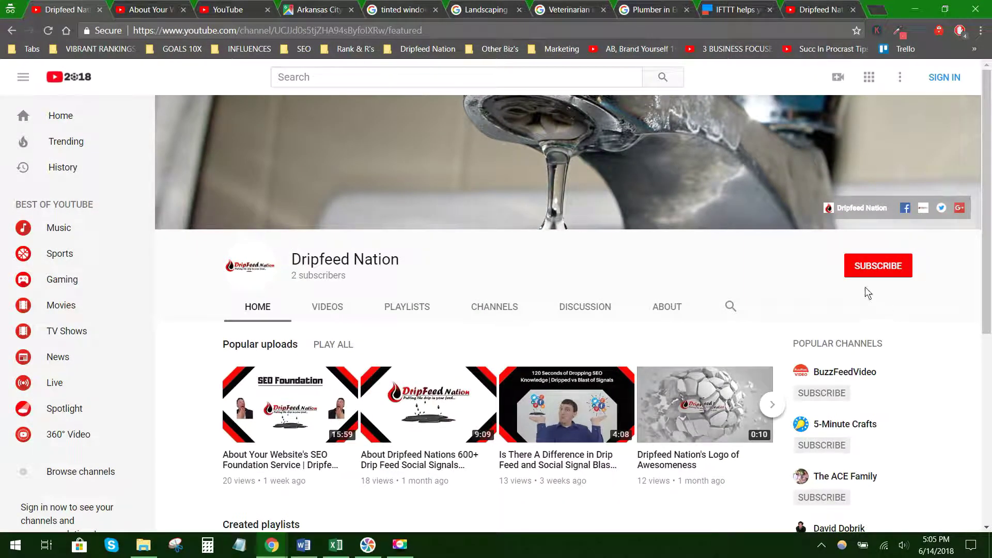
- Review the SEO Foundation Service video page, including its description and pinned comment
{"action": "left_click", "coordinate": [154, 6]}
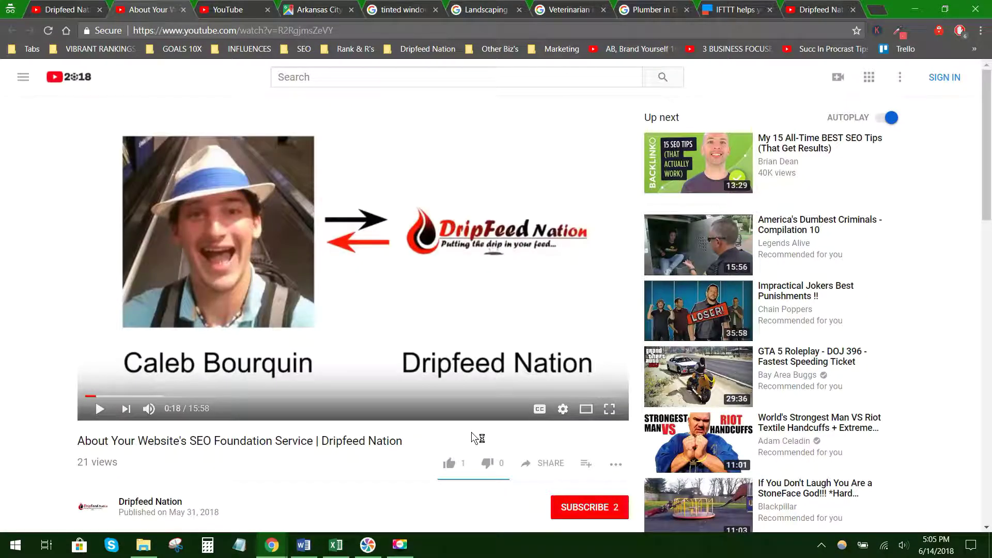
{"action": "scroll", "coordinate": [471, 432], "scroll_direction": "down", "scroll_amount": 1}
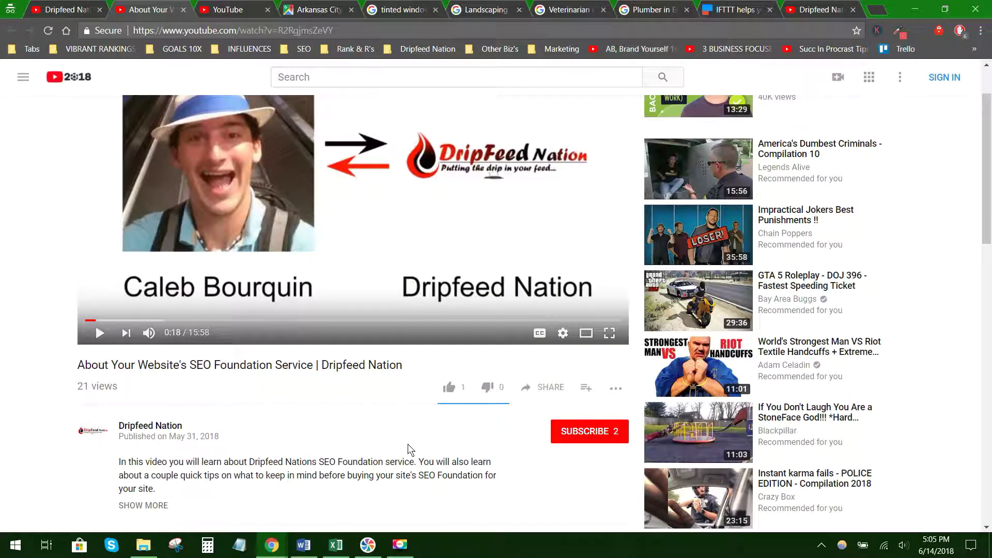
{"action": "scroll", "coordinate": [408, 444], "scroll_direction": "down", "scroll_amount": 3}
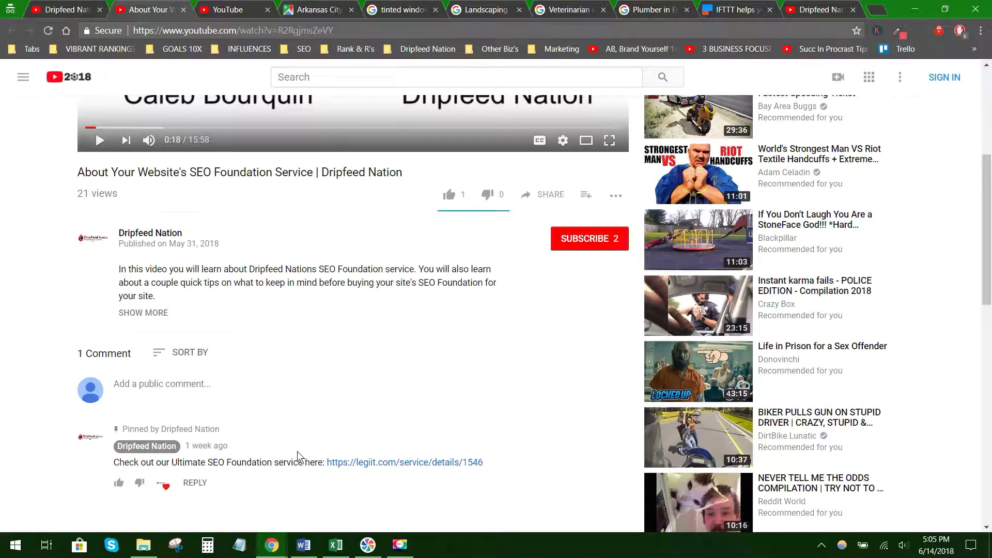
{"action": "scroll", "coordinate": [298, 453], "scroll_direction": "down", "scroll_amount": 3}
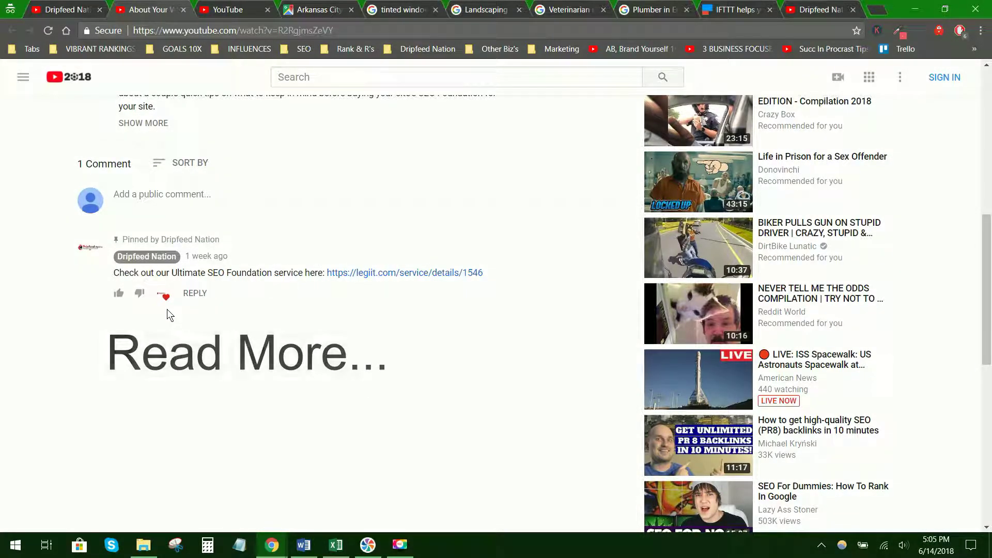
{"action": "scroll", "coordinate": [340, 336], "scroll_direction": "up", "scroll_amount": 10}
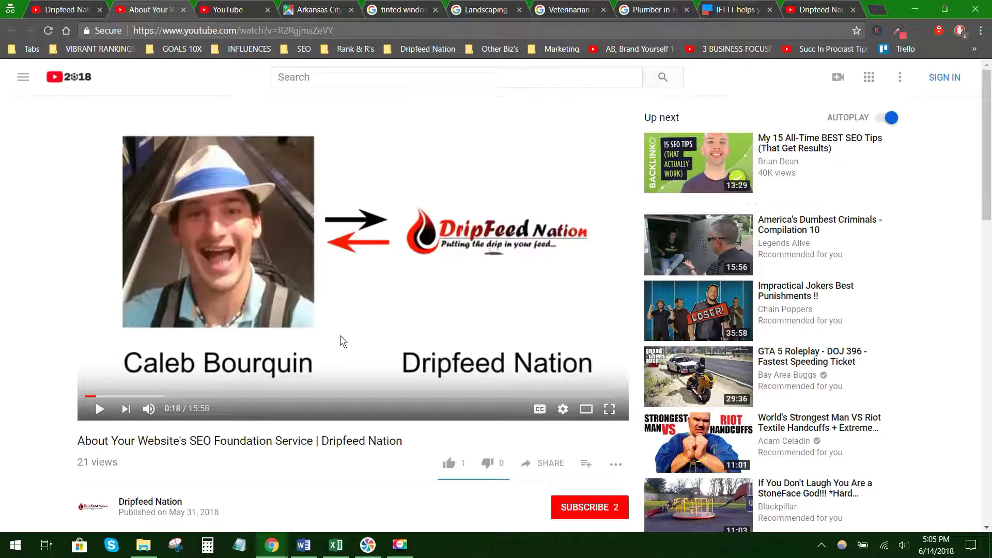
- Bring up the Google results for "Tinted Windows in Arkansas City KS" and highlight the service keyword "Tinted Windows" in the query
{"action": "left_click", "coordinate": [247, 9]}
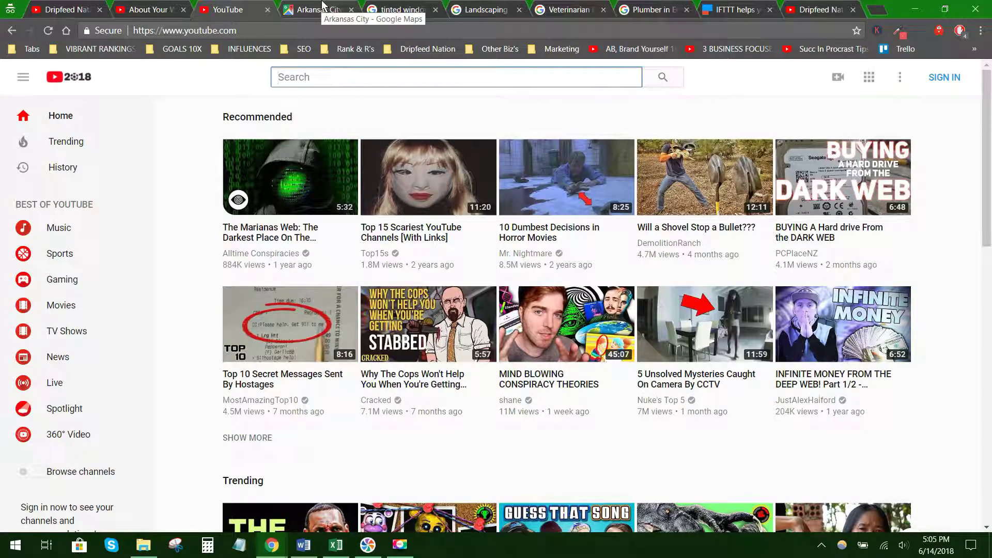
{"action": "left_click", "coordinate": [403, 10]}
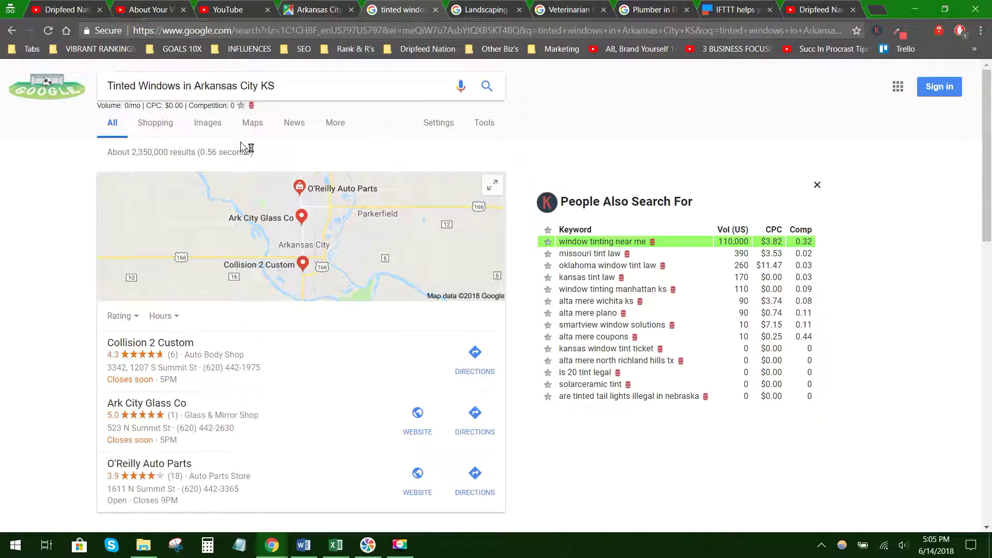
{"action": "left_click_drag", "start_coordinate": [180, 86], "coordinate": [103, 87]}
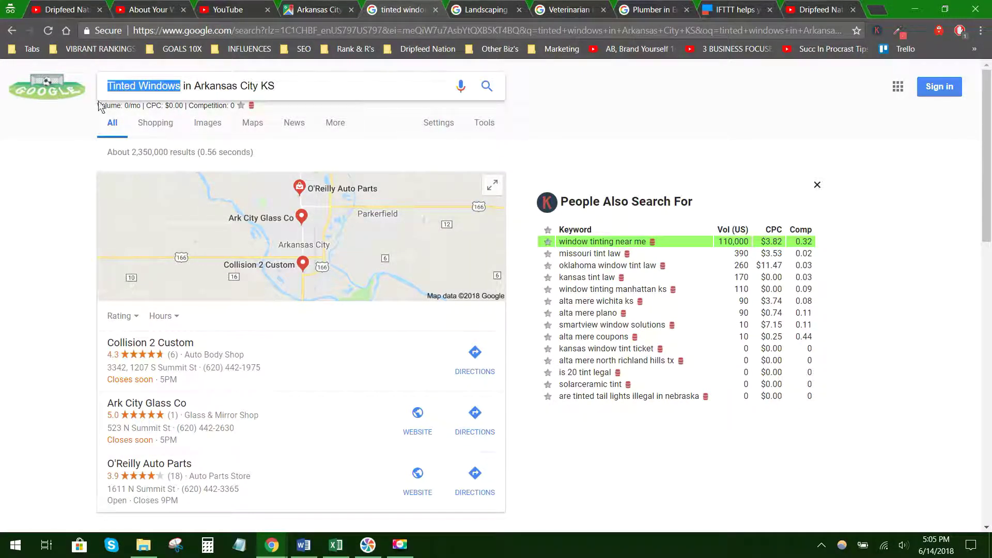
{"action": "left_click_drag", "start_coordinate": [182, 86], "coordinate": [58, 85]}
{"action": "left_click", "coordinate": [51, 199]}
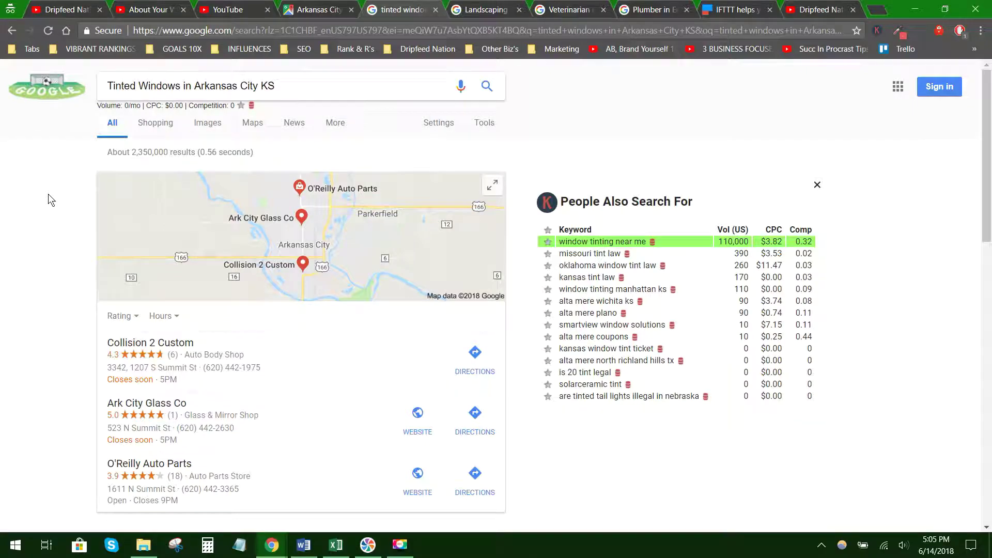
- Check the Local Lead Gen Videos folder in File Explorer, and highlight the keyword and the location "Arkansas City KS" in the Google query
{"action": "left_click", "coordinate": [145, 545]}
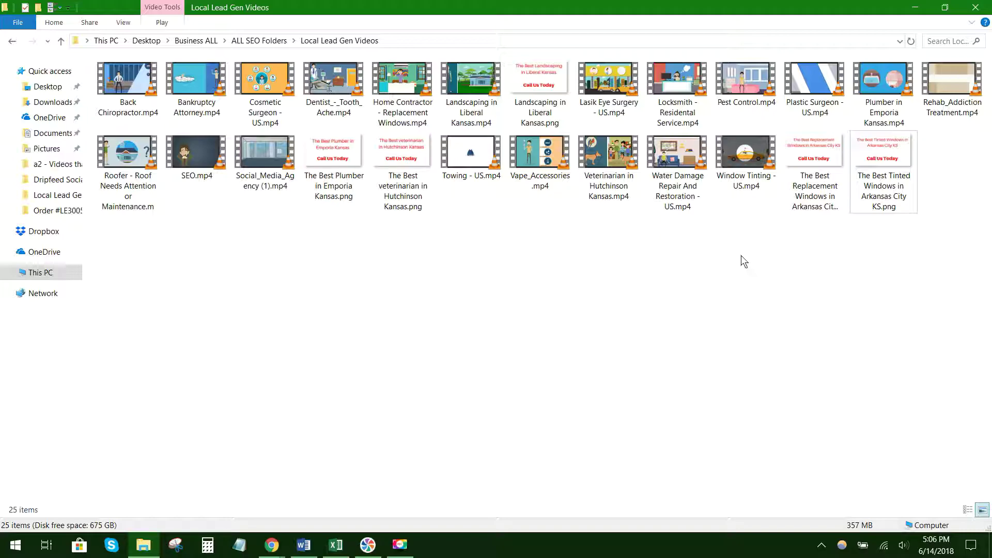
{"action": "key", "text": "alt+Tab"}
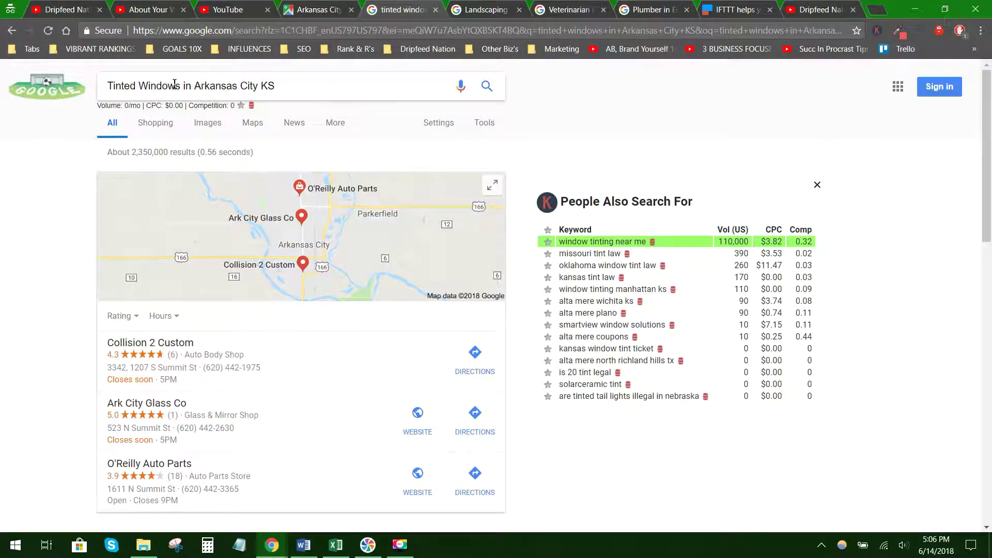
{"action": "left_click_drag", "start_coordinate": [181, 85], "coordinate": [20, 126]}
{"action": "left_click", "coordinate": [38, 206]}
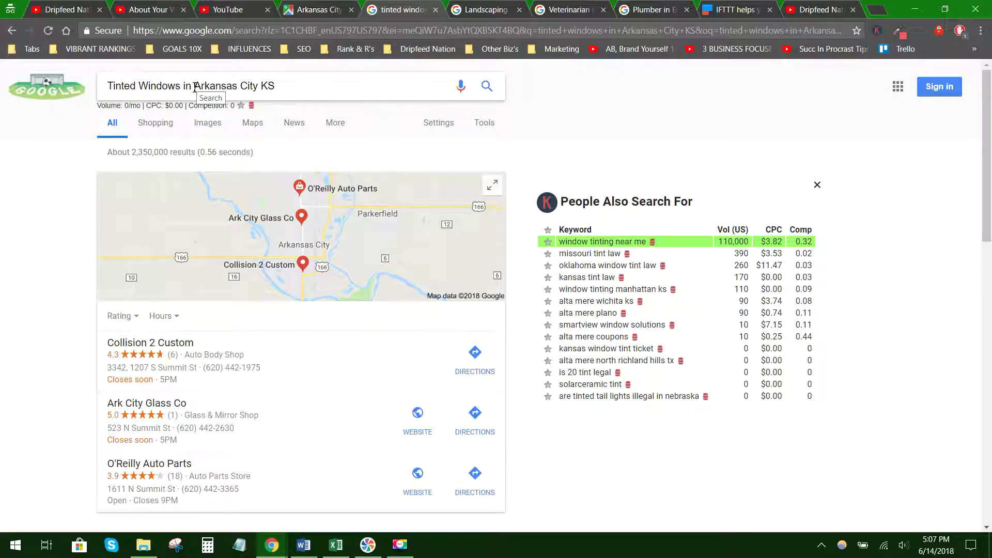
{"action": "left_click_drag", "start_coordinate": [195, 85], "coordinate": [316, 86]}
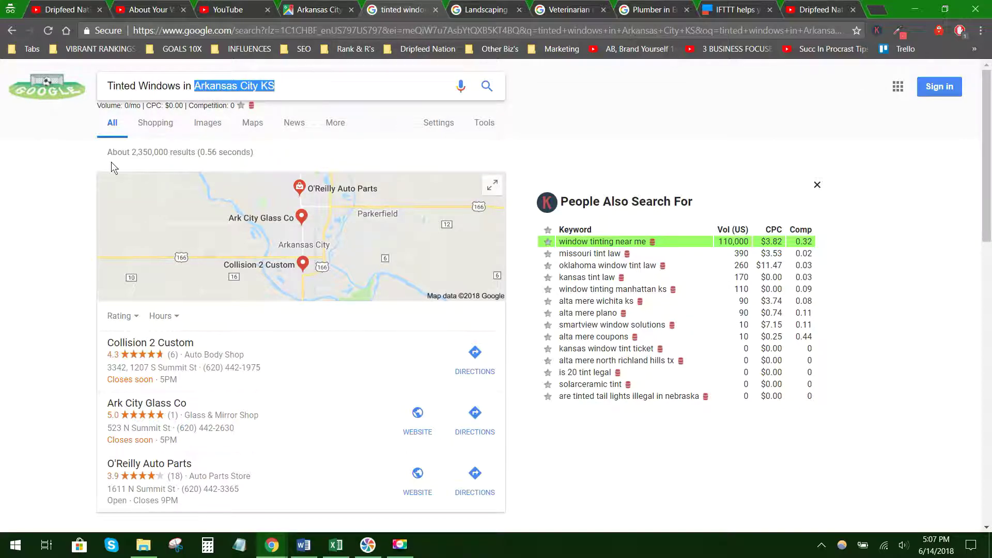
- View Arkansas City, Kansas in Google Maps closely enough to examine the city's boundary
{"action": "left_click", "coordinate": [291, 11]}
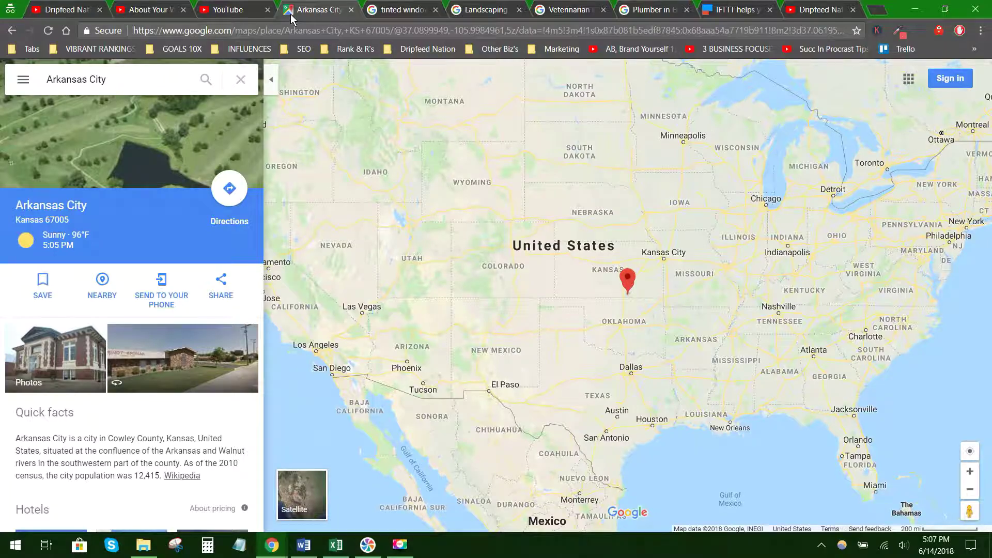
{"action": "left_click", "coordinate": [967, 472]}
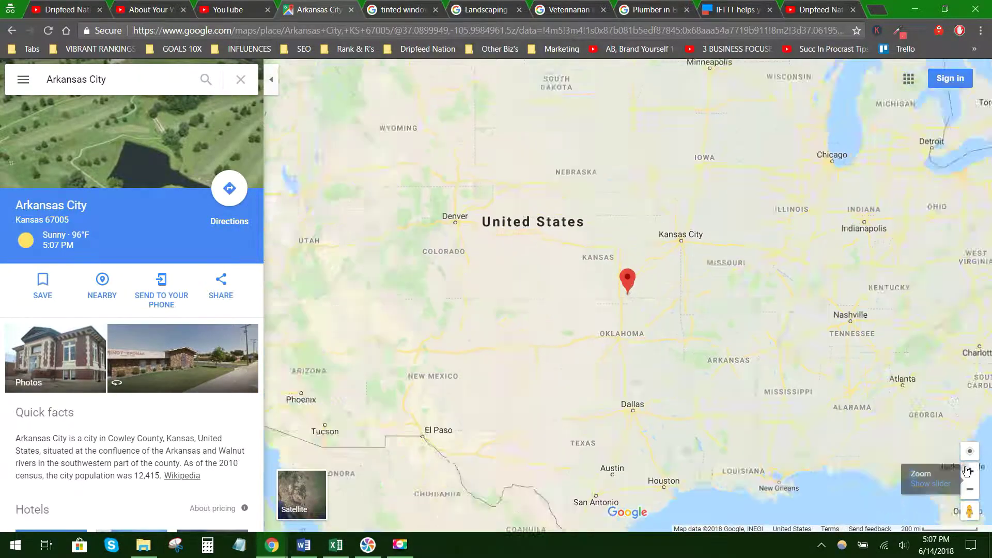
{"action": "left_click", "coordinate": [967, 471]}
{"action": "left_click", "coordinate": [967, 472]}
{"action": "left_click", "coordinate": [967, 471]}
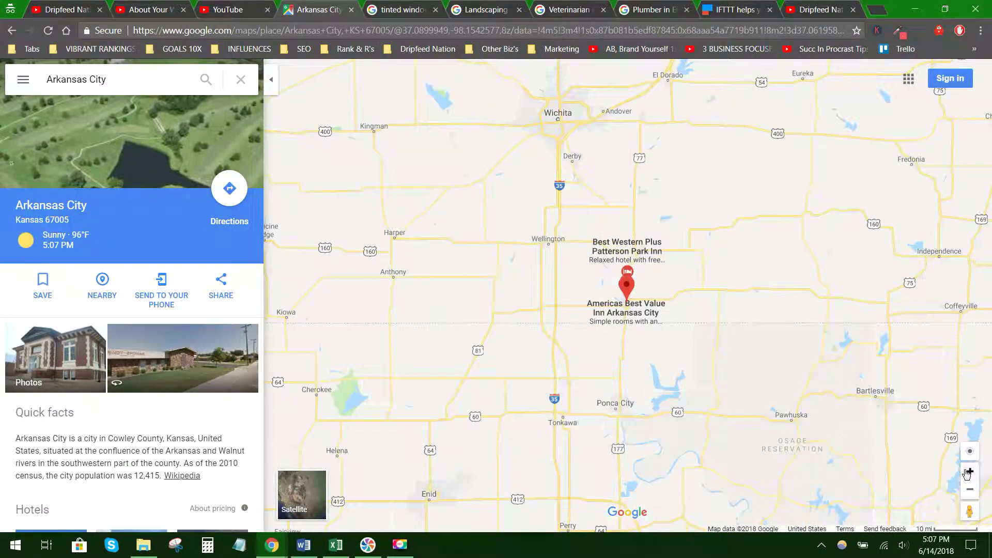
{"action": "left_click", "coordinate": [967, 472]}
{"action": "left_click", "coordinate": [968, 472]}
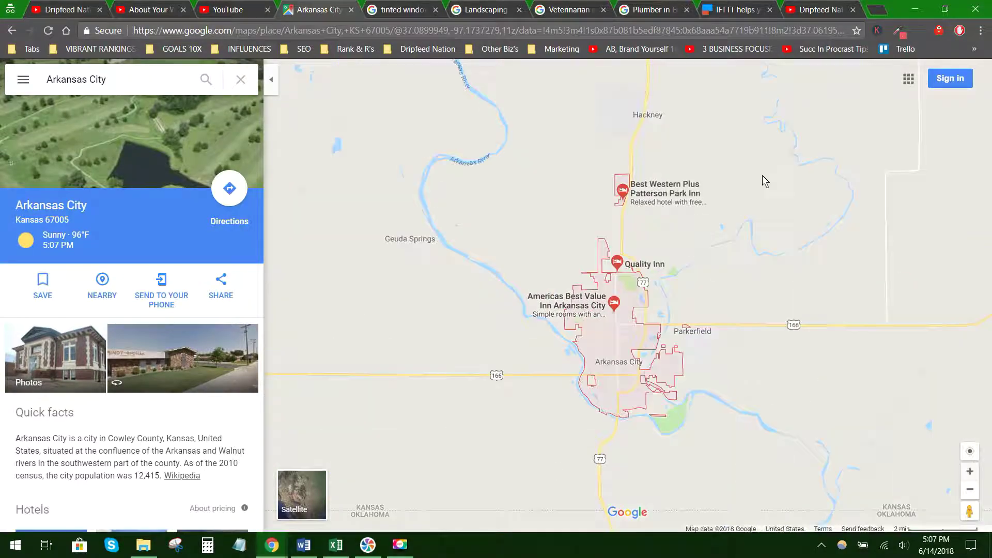
- Examine the organic Google results for "Tinted Windows in Arkansas City KS", highlighting the service keyword and the Yellow Pages listing's address
{"action": "left_click", "coordinate": [392, 6]}
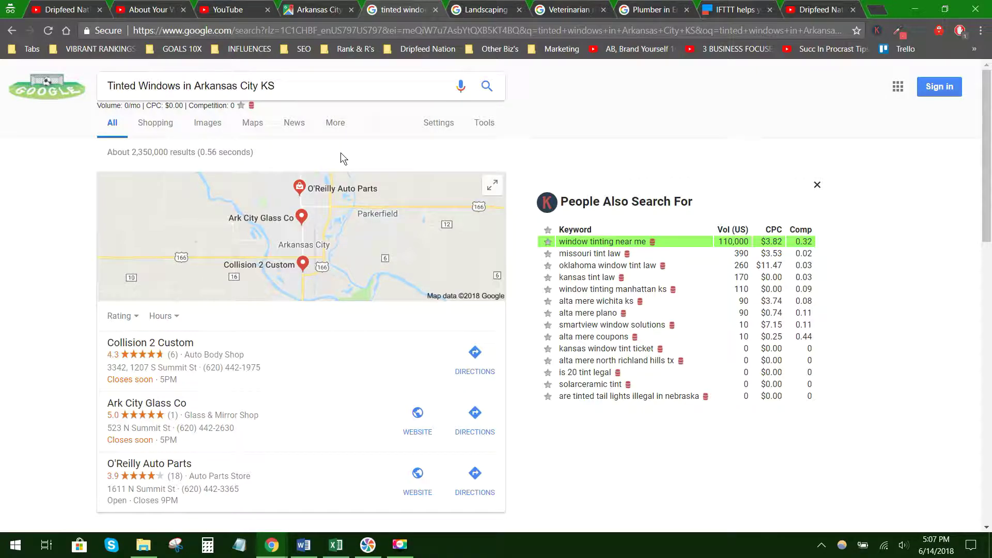
{"action": "left_click_drag", "start_coordinate": [181, 86], "coordinate": [36, 164]}
{"action": "left_click", "coordinate": [36, 164]}
{"action": "scroll", "coordinate": [61, 218], "scroll_direction": "down", "scroll_amount": 8}
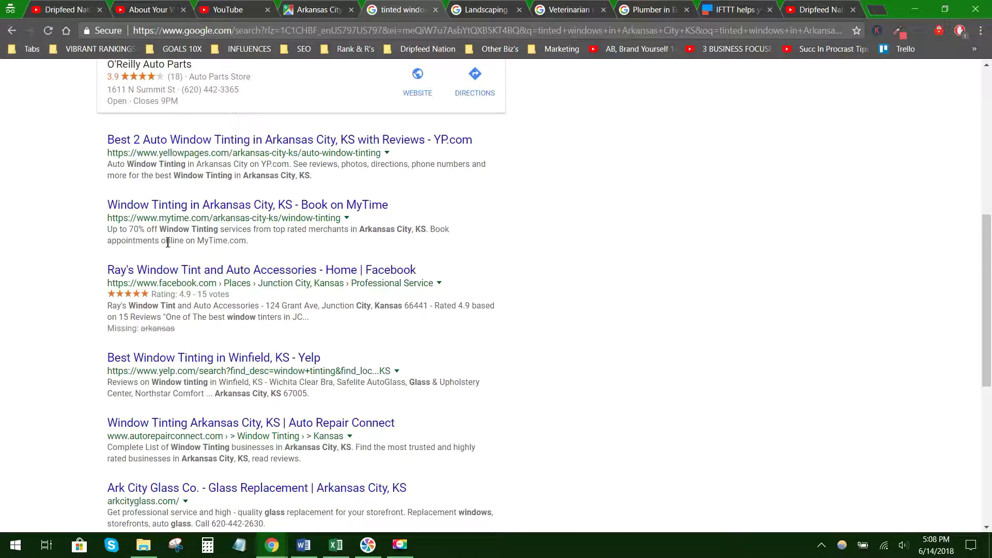
{"action": "left_click_drag", "start_coordinate": [156, 165], "coordinate": [211, 153]}
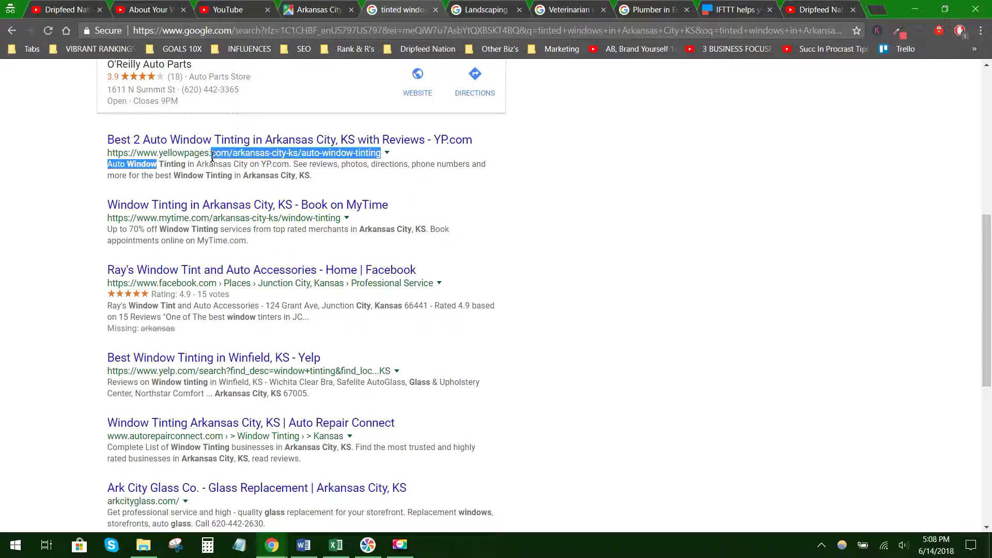
{"action": "left_click", "coordinate": [48, 196]}
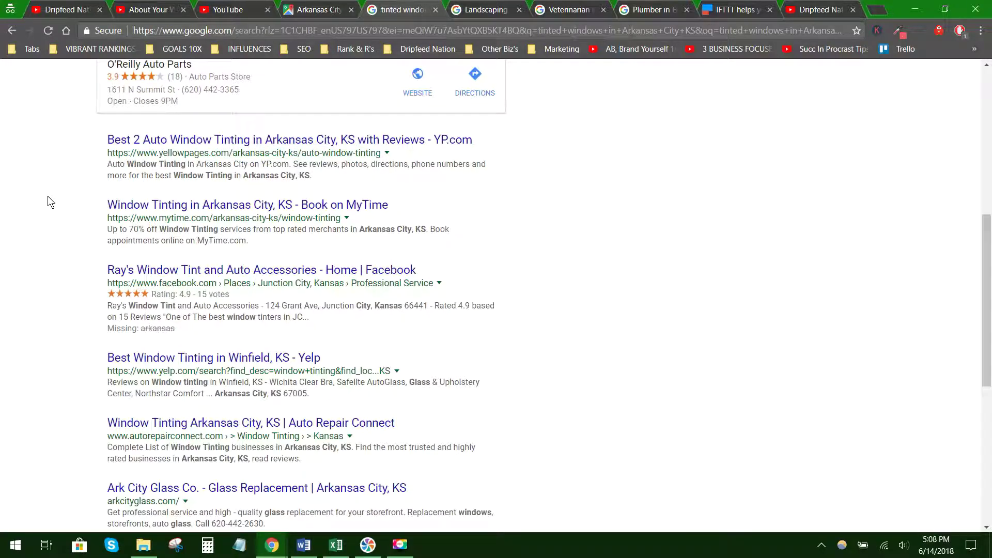
{"action": "double_click", "coordinate": [175, 153]}
{"action": "left_click", "coordinate": [67, 218]}
{"action": "scroll", "coordinate": [86, 410], "scroll_direction": "down", "scroll_amount": 5}
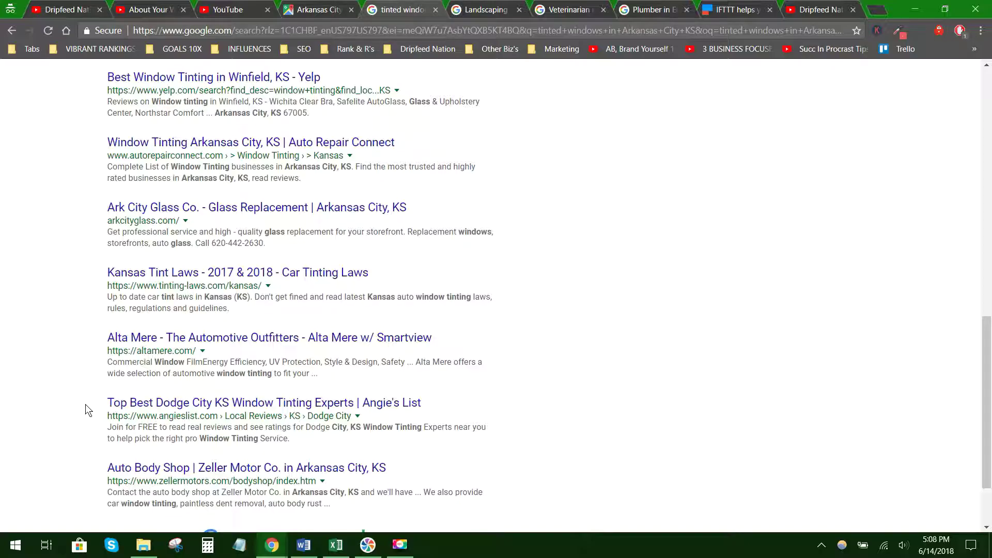
{"action": "scroll", "coordinate": [85, 404], "scroll_direction": "up", "scroll_amount": 10}
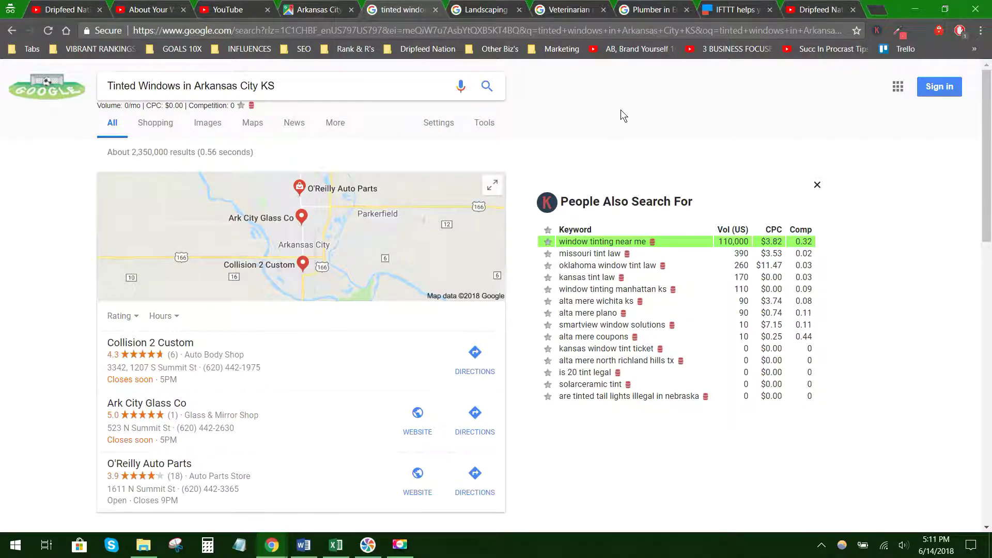
- View the Google account creation form reached from YouTube's sign-in page, and go back to the YouTube home page
{"action": "left_click", "coordinate": [252, 13]}
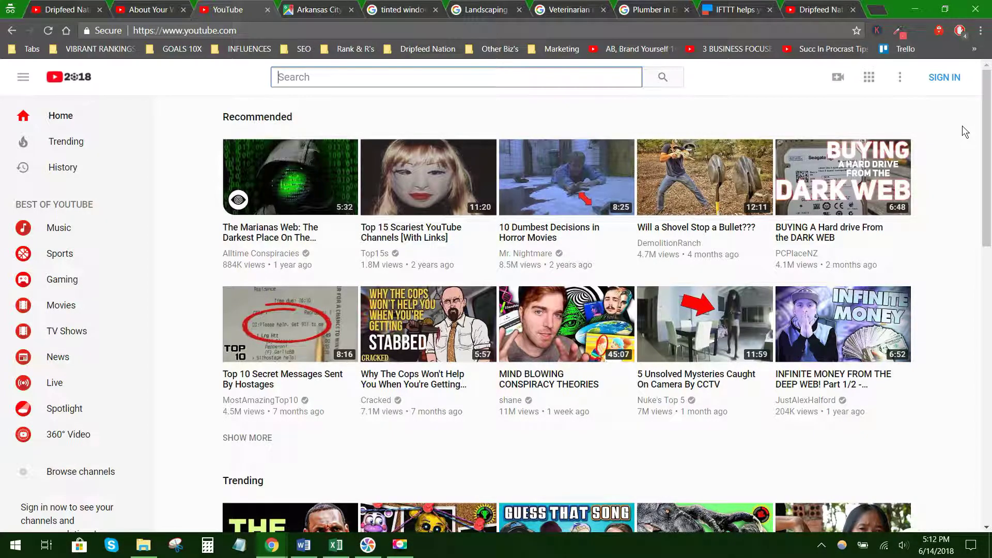
{"action": "left_click", "coordinate": [951, 80]}
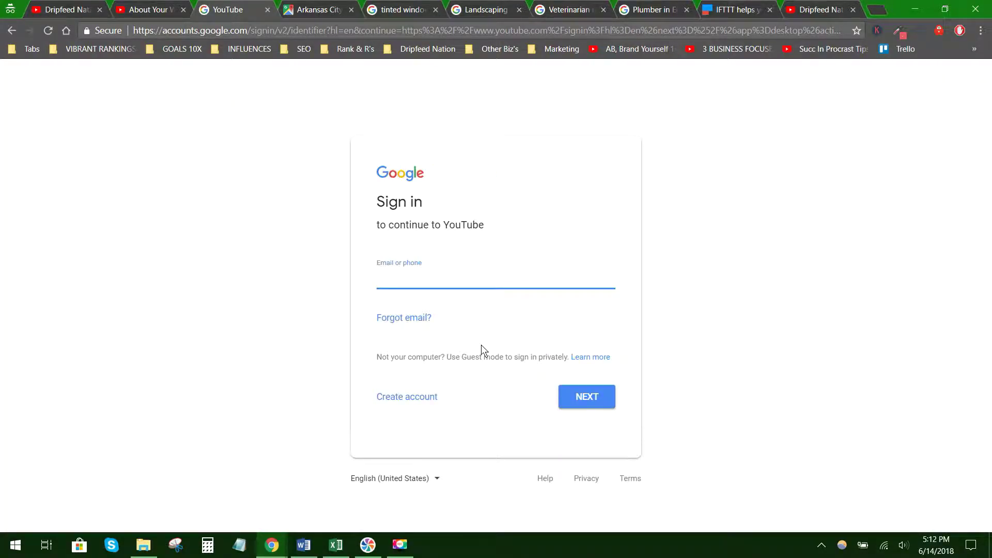
{"action": "left_click", "coordinate": [415, 397]}
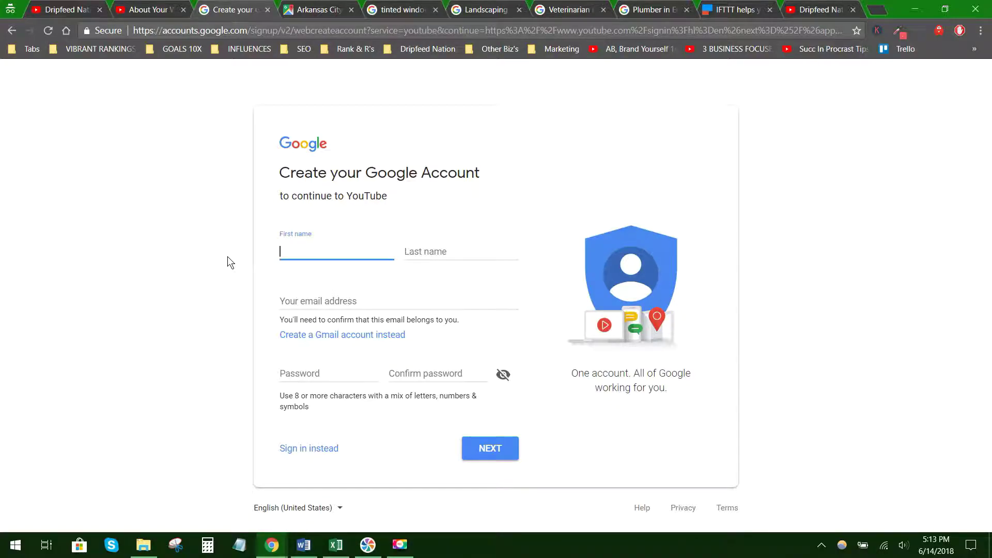
{"action": "left_click", "coordinate": [11, 31]}
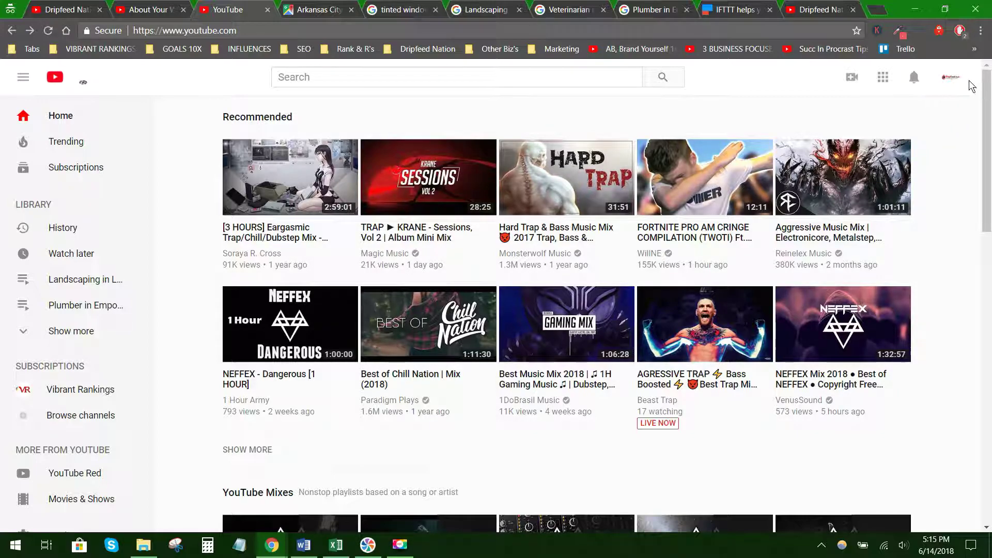
- Open the signed-in Dripfeed Nation channel and review the description in its About section
{"action": "left_click", "coordinate": [951, 77]}
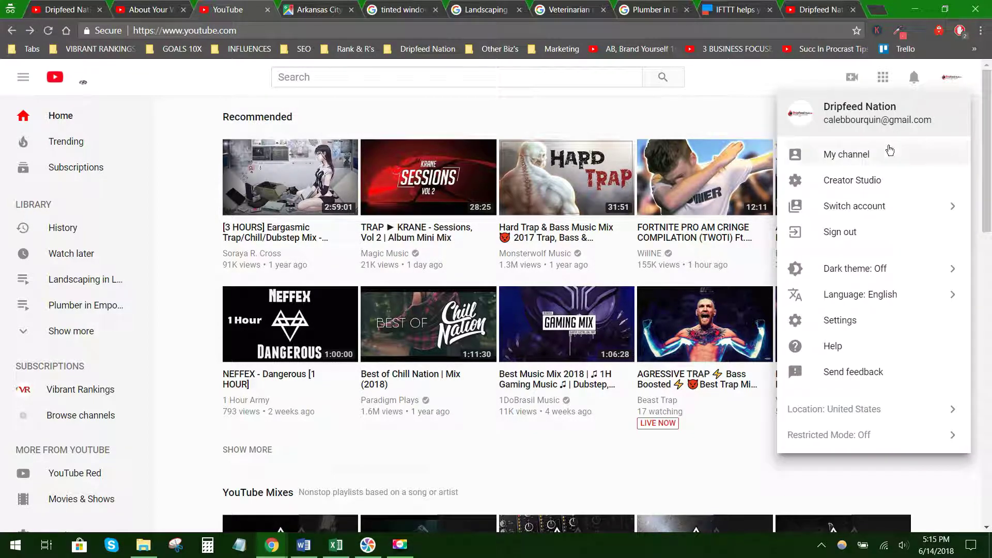
{"action": "left_click", "coordinate": [888, 152]}
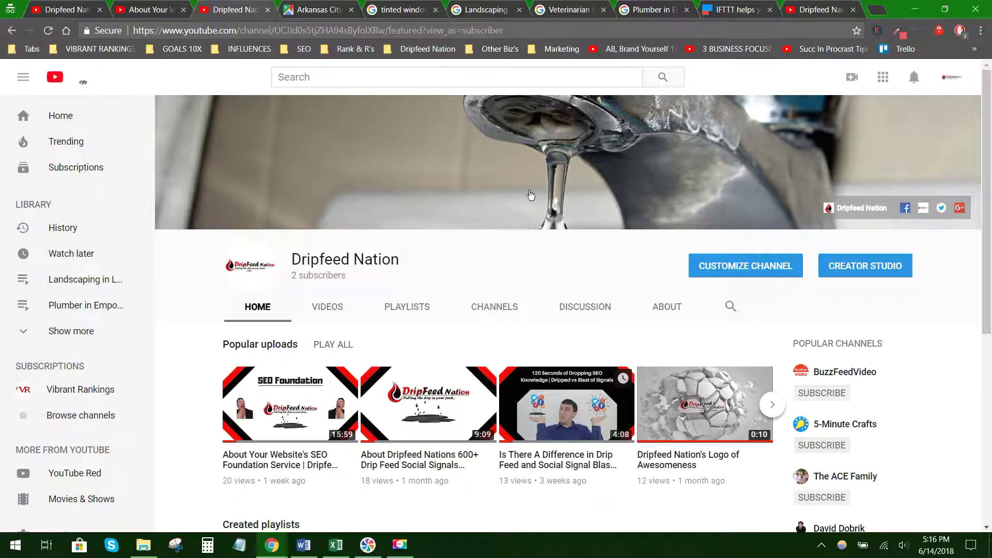
{"action": "mouse_move", "coordinate": [558, 141]}
{"action": "left_click", "coordinate": [664, 313]}
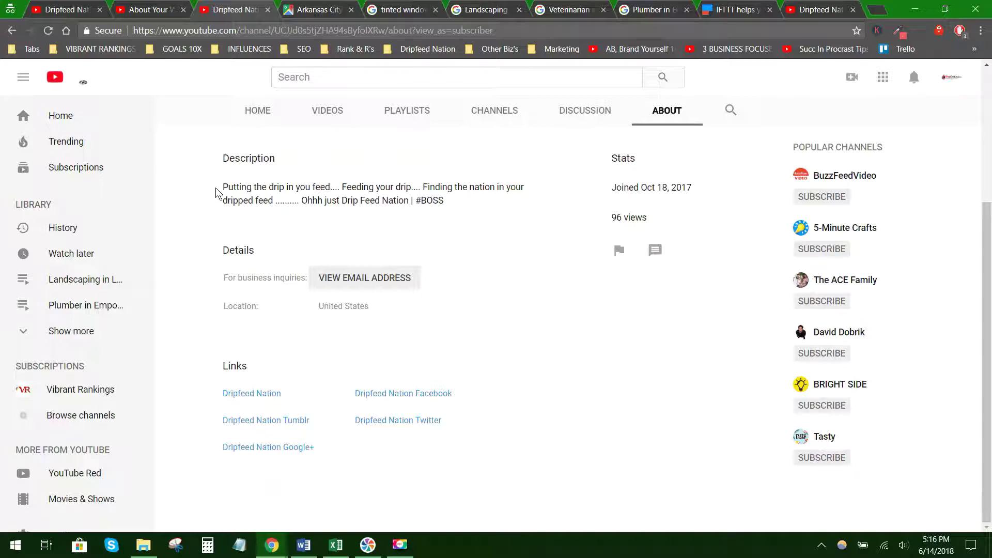
{"action": "mouse_move", "coordinate": [215, 191]}
{"action": "left_mouse_down"}
{"action": "mouse_move", "coordinate": [479, 204]}
{"action": "mouse_move", "coordinate": [423, 192]}
{"action": "mouse_move", "coordinate": [449, 215]}
{"action": "mouse_move", "coordinate": [439, 203]}
{"action": "mouse_move", "coordinate": [201, 196]}
{"action": "mouse_move", "coordinate": [221, 194]}
{"action": "left_mouse_up"}
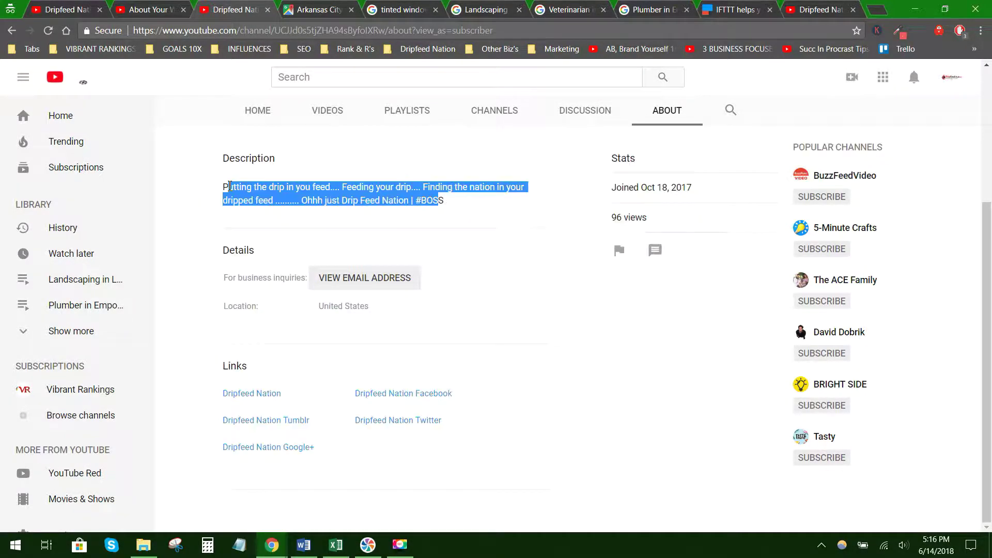
{"action": "left_click", "coordinate": [215, 195]}
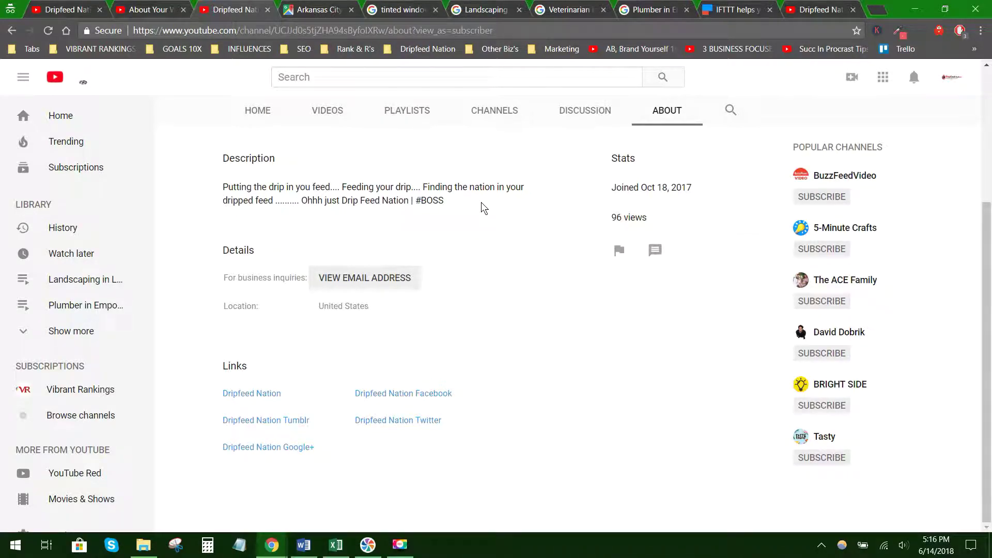
- Return to the channel's home page and open its video list in Creator Studio
{"action": "left_click", "coordinate": [246, 112]}
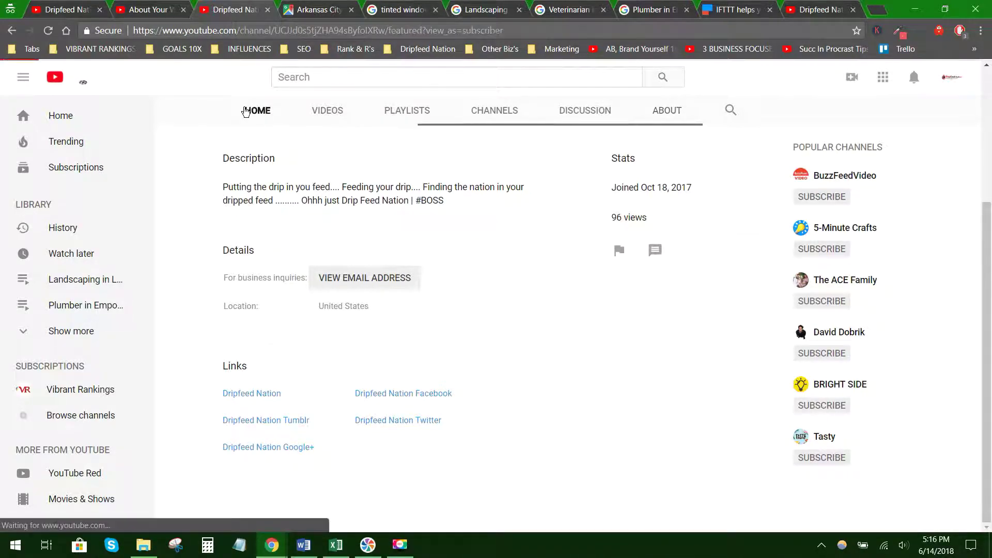
{"action": "left_click", "coordinate": [267, 126]}
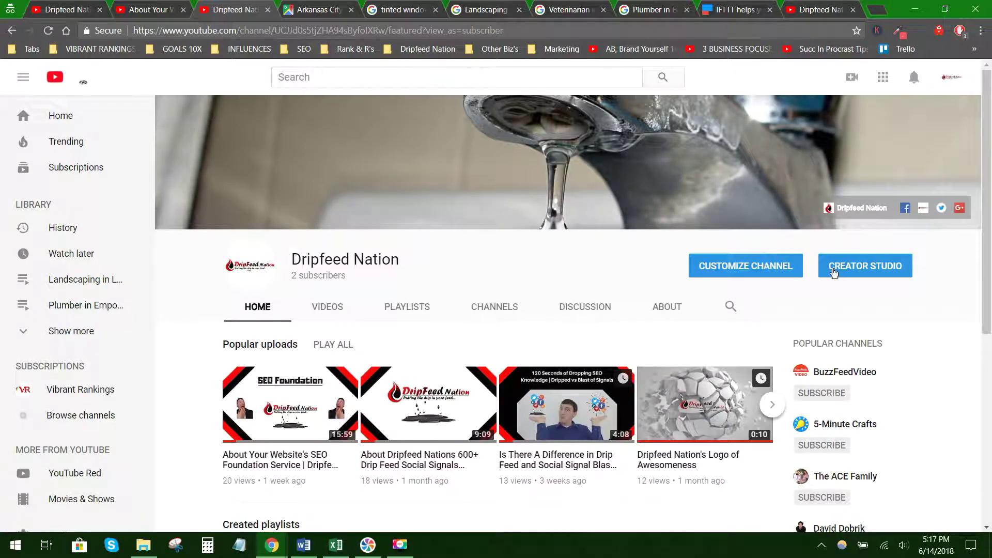
{"action": "left_click", "coordinate": [838, 274]}
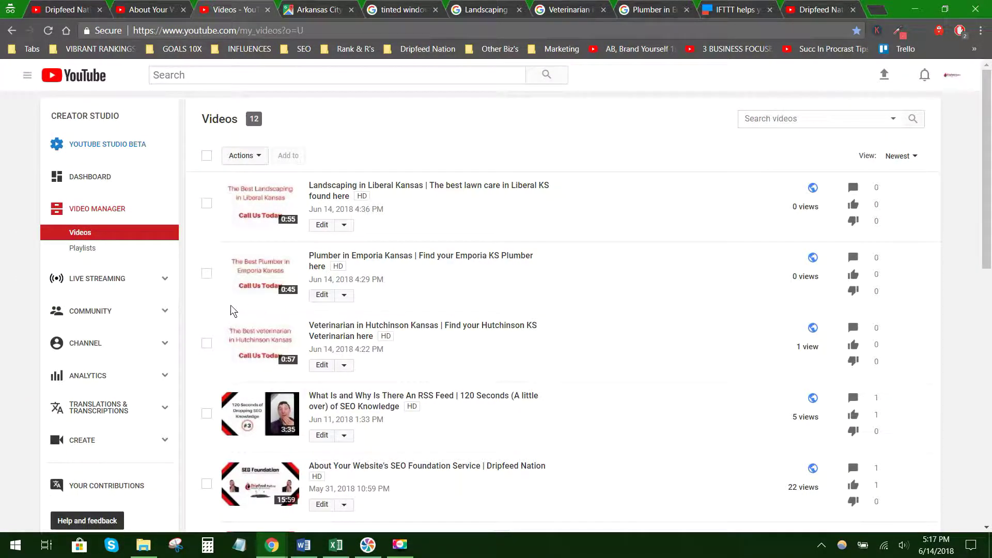
- Review the channel's verification and enabled features on the Status and Features page, and return to the video list
{"action": "left_click", "coordinate": [142, 344]}
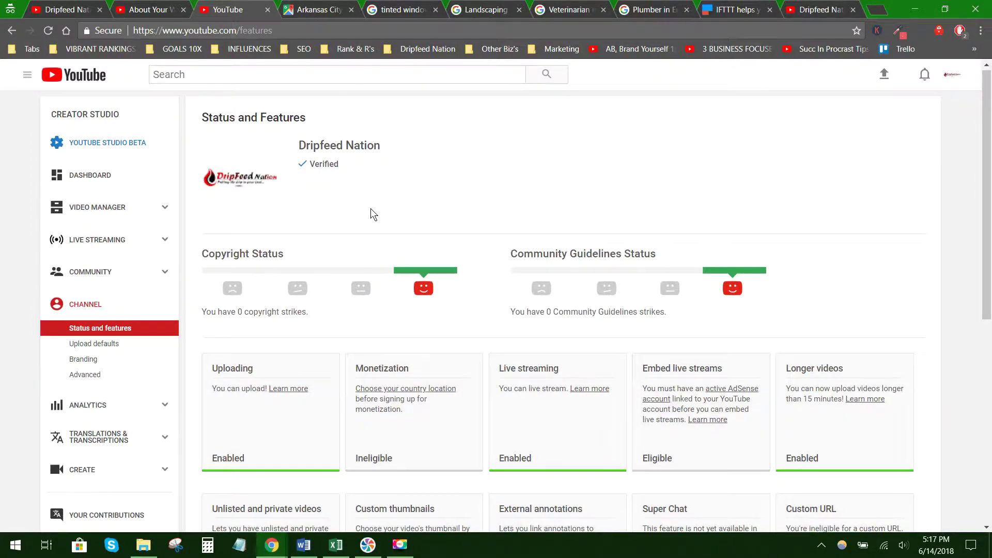
{"action": "scroll", "coordinate": [371, 209], "scroll_direction": "down", "scroll_amount": 3}
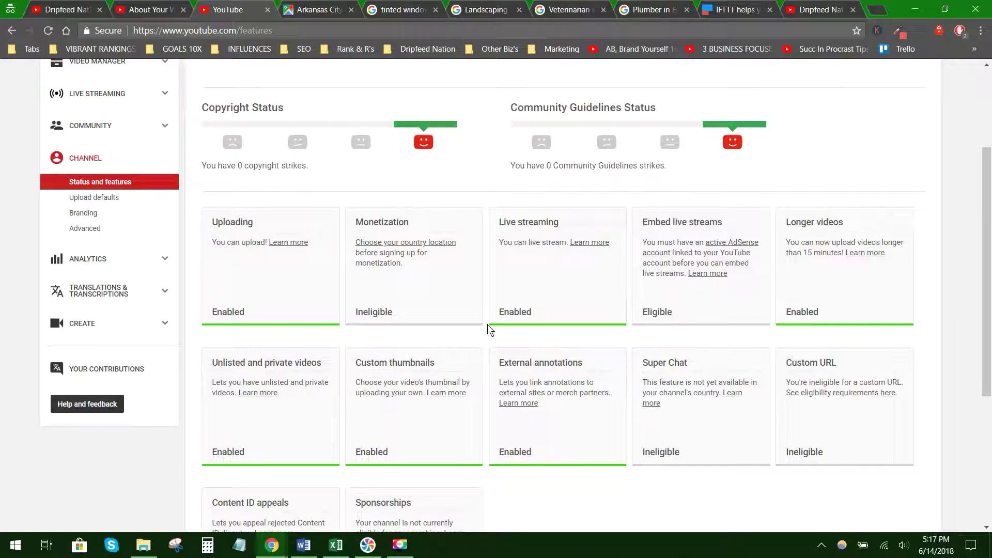
{"action": "scroll", "coordinate": [487, 324], "scroll_direction": "up", "scroll_amount": 1}
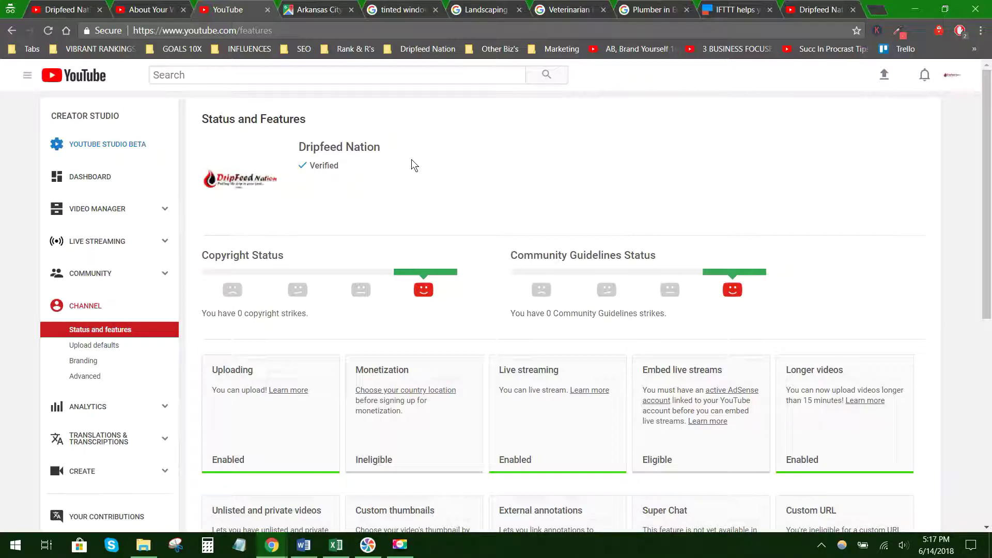
{"action": "left_click", "coordinate": [120, 213]}
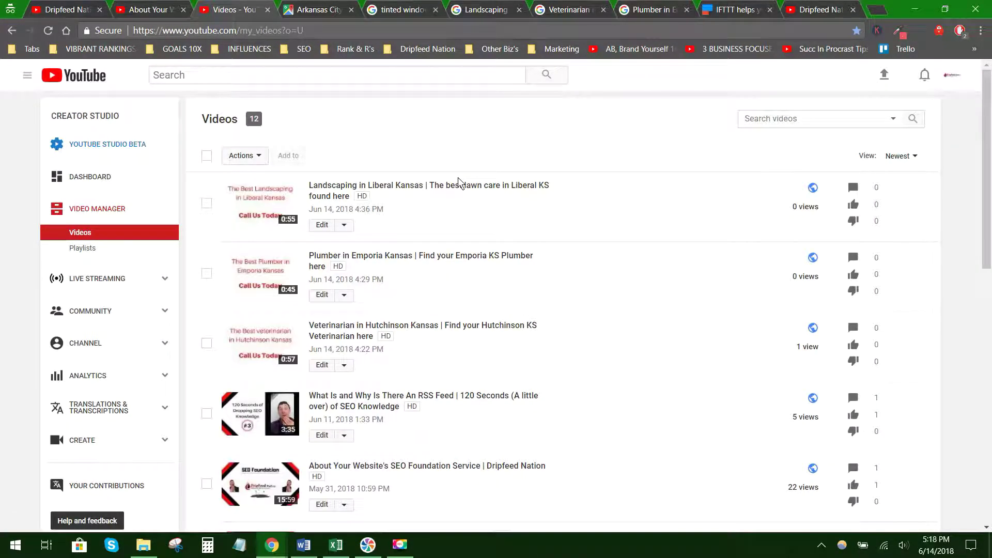
- Switch to the IFTTT website, open its sign-up page and continue with the Google account
{"action": "left_click", "coordinate": [744, 13]}
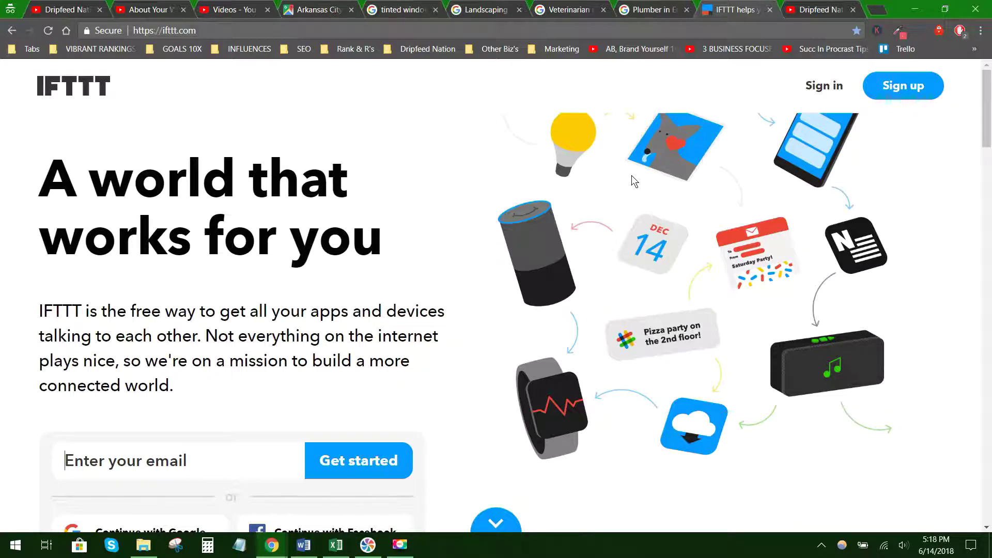
{"action": "left_click", "coordinate": [898, 88]}
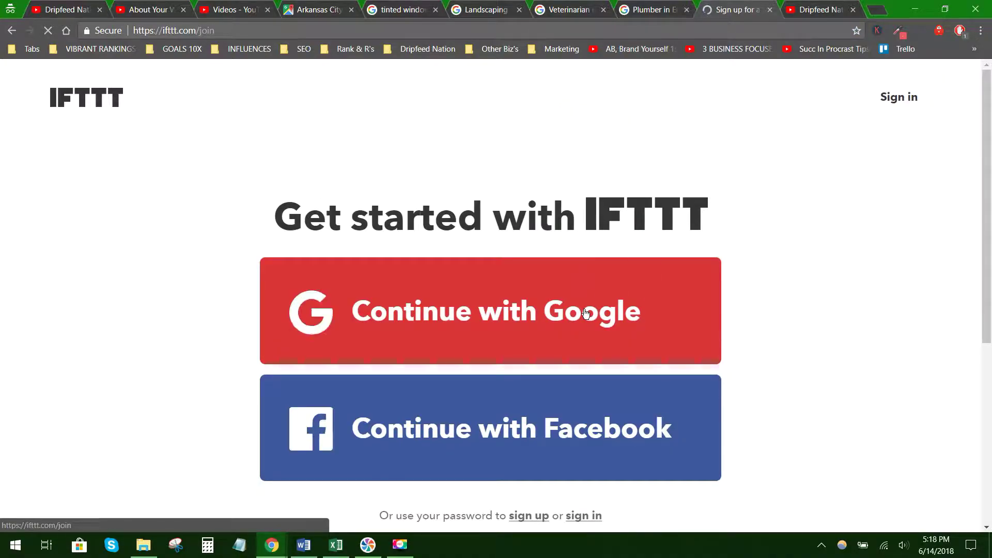
{"action": "left_click", "coordinate": [475, 310]}
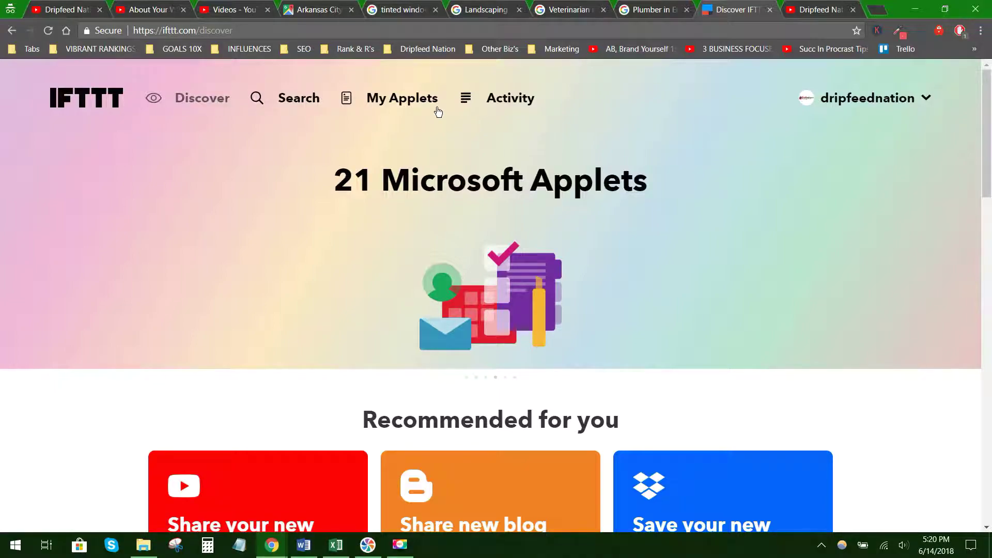
- Open the account's own applets and examine the ones triggered by new public YouTube videos
{"action": "left_click", "coordinate": [392, 105]}
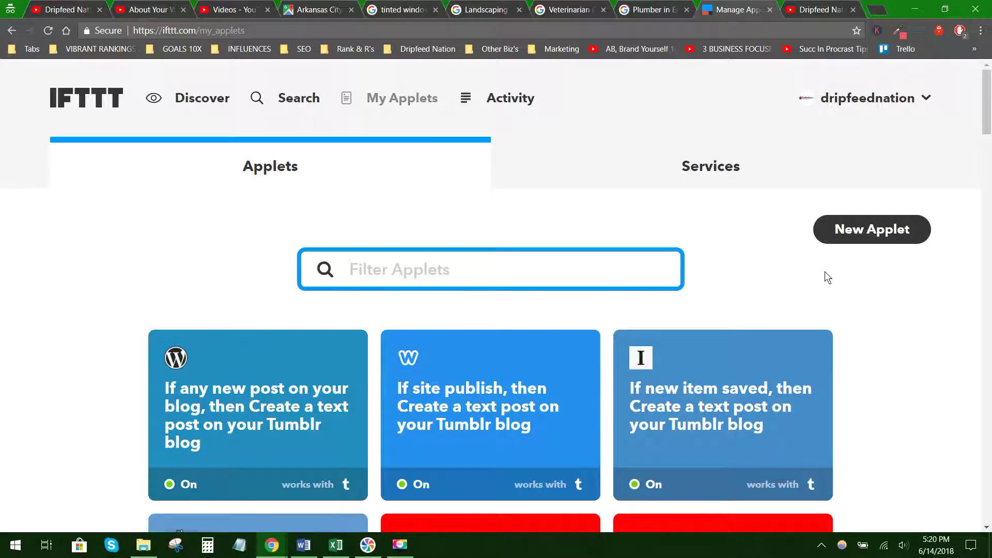
{"action": "scroll", "coordinate": [825, 273], "scroll_direction": "down", "scroll_amount": 5}
{"action": "scroll", "coordinate": [825, 271], "scroll_direction": "down", "scroll_amount": 18}
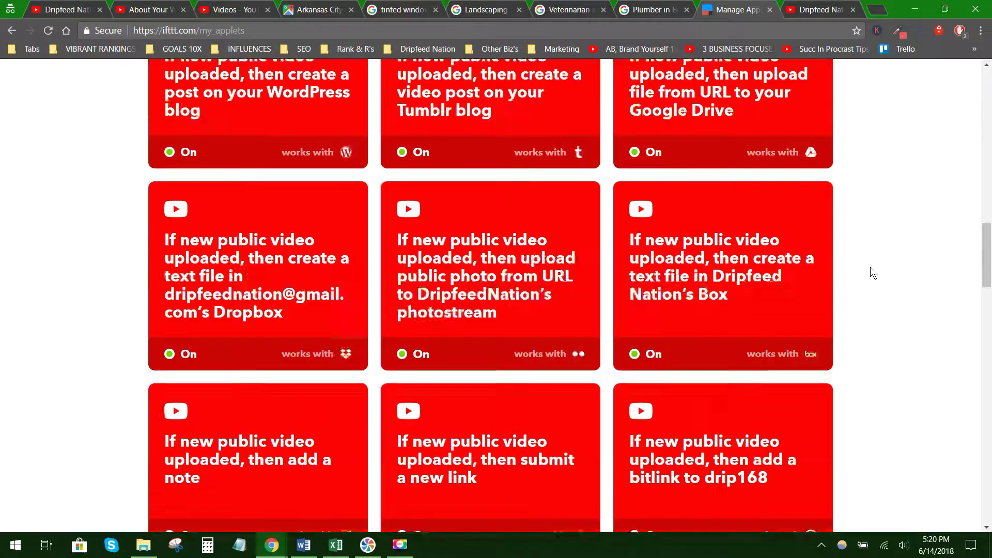
{"action": "scroll", "coordinate": [870, 267], "scroll_direction": "up", "scroll_amount": 20}
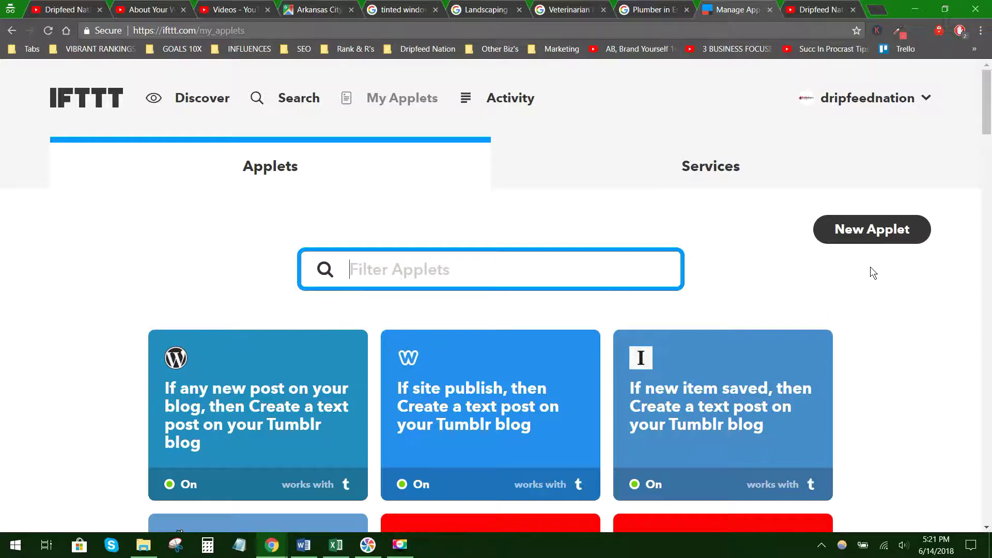
{"action": "left_click", "coordinate": [870, 267]}
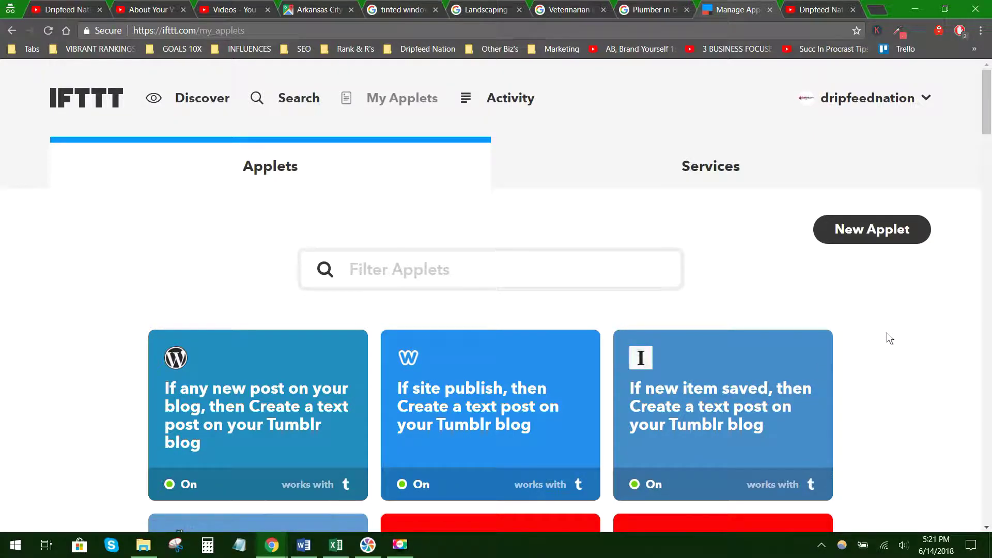
{"action": "scroll", "coordinate": [847, 385], "scroll_direction": "down", "scroll_amount": 3}
{"action": "scroll", "coordinate": [844, 381], "scroll_direction": "down", "scroll_amount": 5}
{"action": "scroll", "coordinate": [823, 193], "scroll_direction": "up", "scroll_amount": 6}
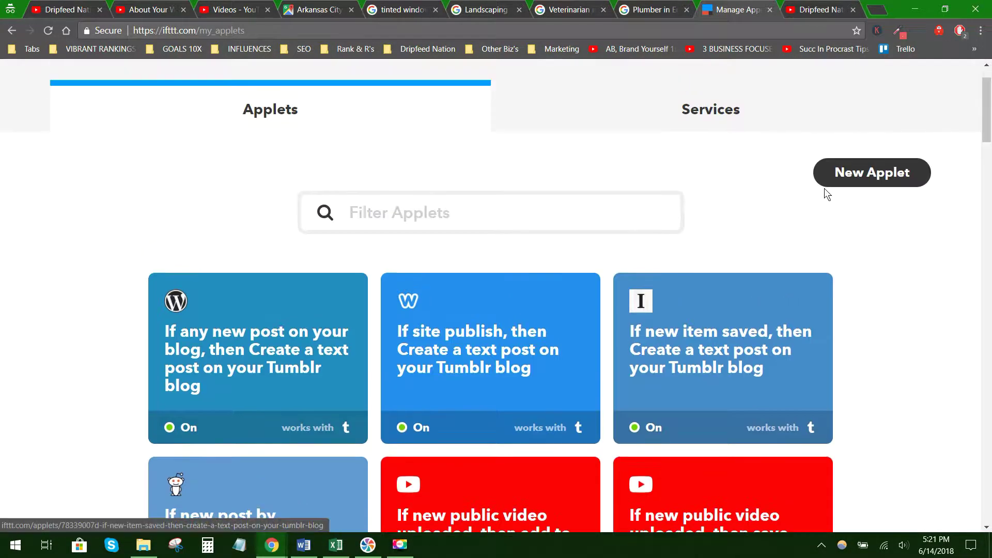
- Start a new applet with YouTube as the service and "New public video uploaded by you" as the trigger
{"action": "left_click", "coordinate": [876, 174]}
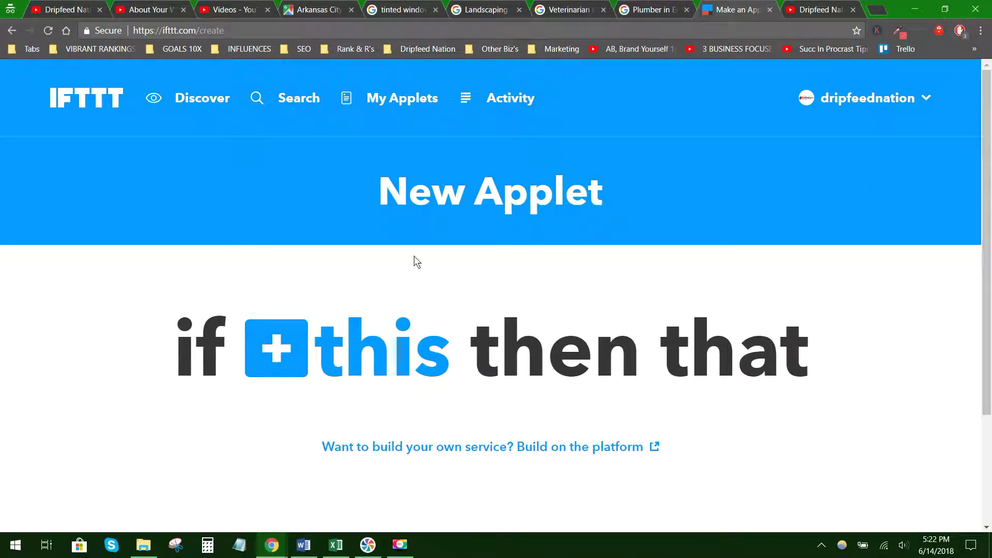
{"action": "left_click", "coordinate": [281, 350]}
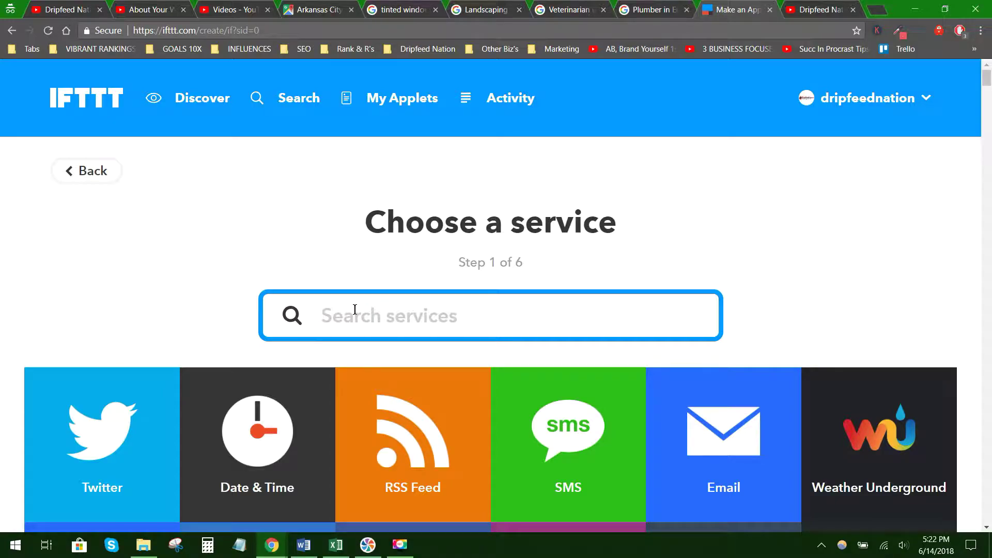
{"action": "type", "text": "you"}
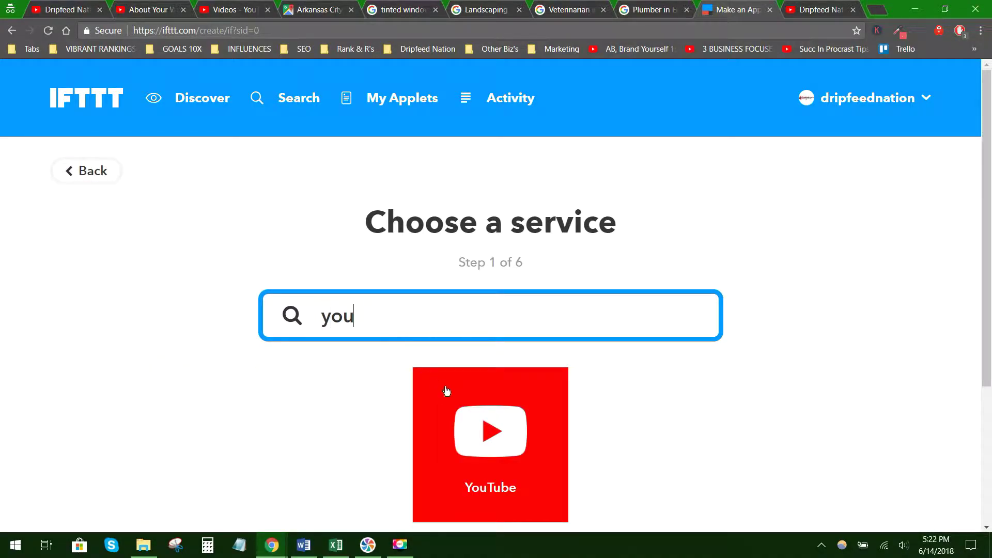
{"action": "left_click", "coordinate": [460, 416]}
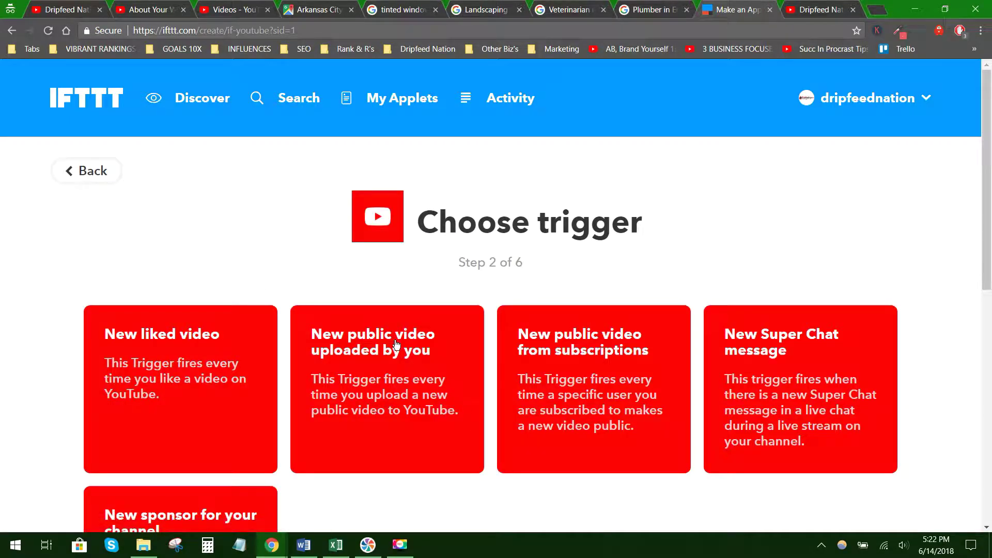
{"action": "scroll", "coordinate": [332, 265], "scroll_direction": "down", "scroll_amount": 3}
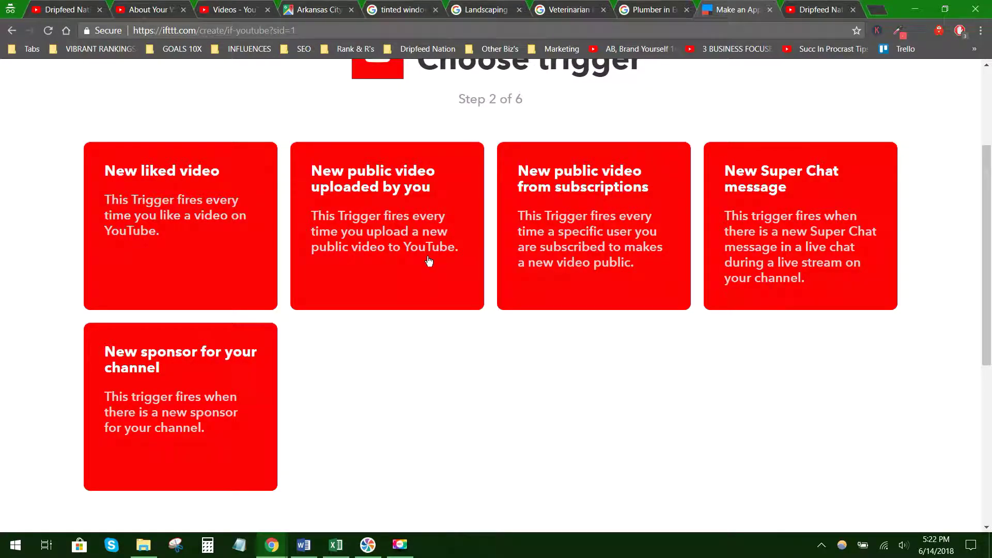
{"action": "left_click", "coordinate": [401, 235]}
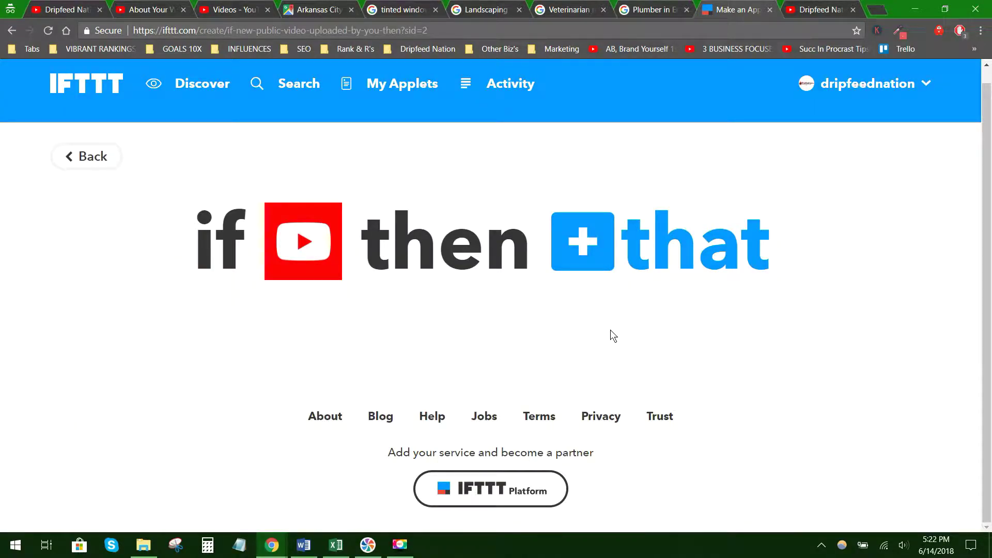
- Choose Tumblr as the applet's action service and "Create a video post" as the action
{"action": "left_click", "coordinate": [595, 258]}
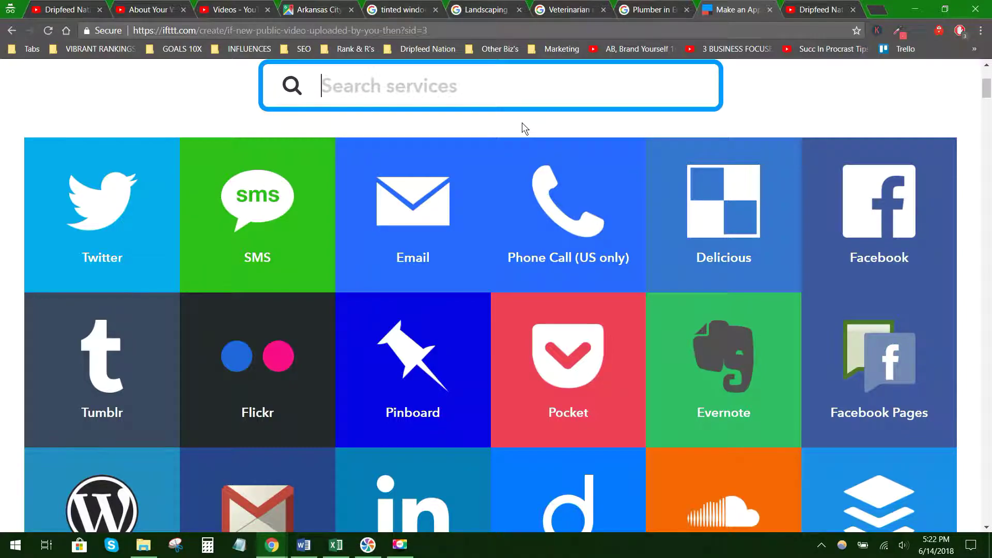
{"action": "type", "text": "tum"}
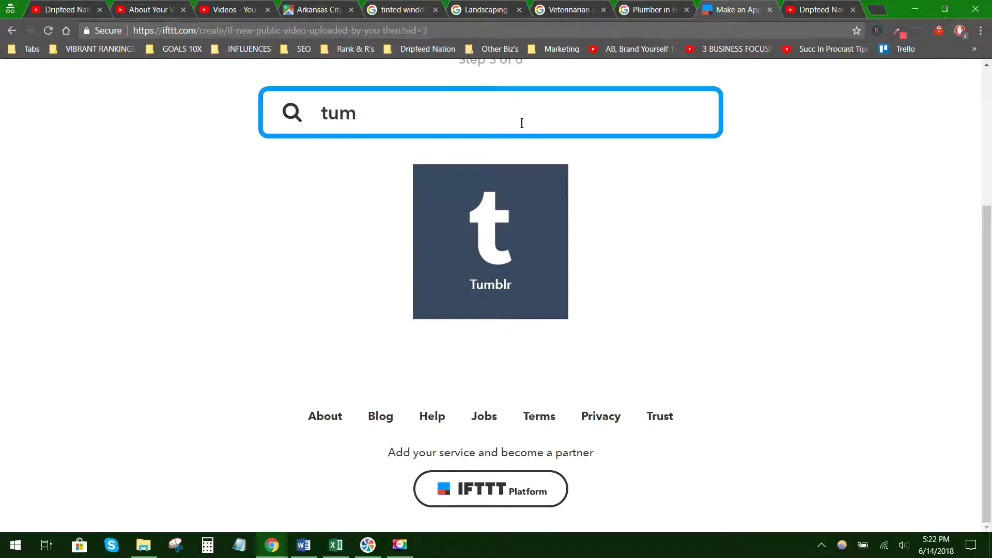
{"action": "left_click", "coordinate": [517, 224]}
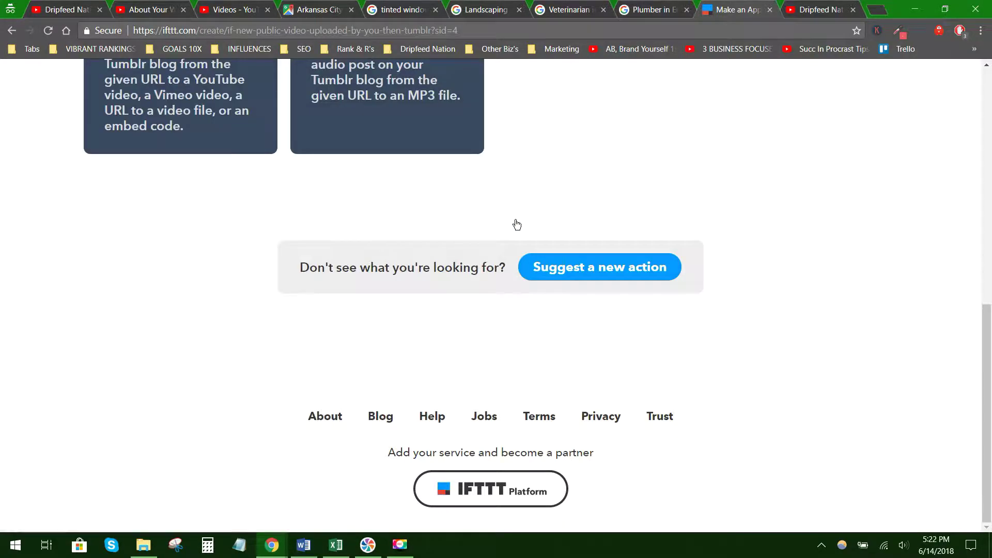
{"action": "scroll", "coordinate": [517, 224], "scroll_direction": "up", "scroll_amount": 9}
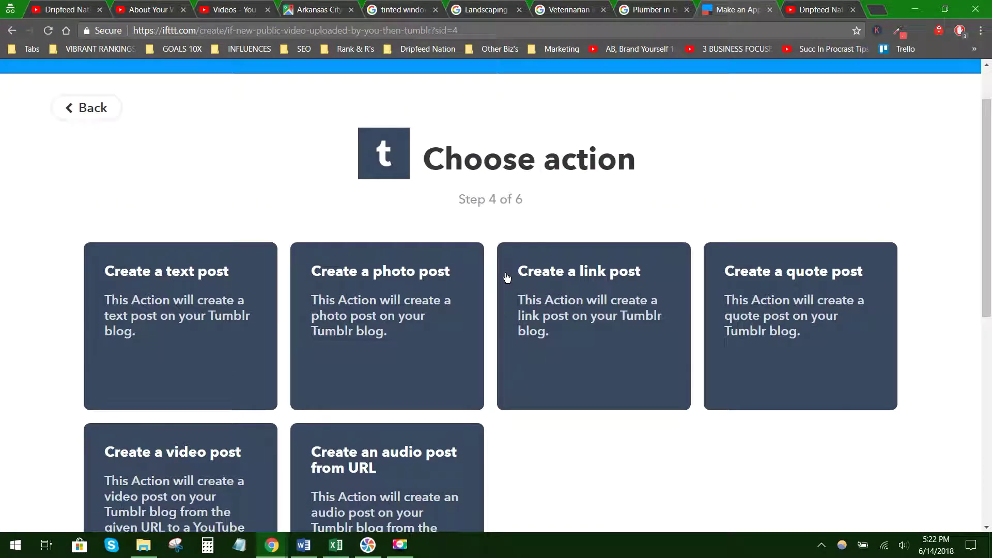
{"action": "scroll", "coordinate": [497, 315], "scroll_direction": "down", "scroll_amount": 3}
{"action": "scroll", "coordinate": [497, 315], "scroll_direction": "up", "scroll_amount": 1}
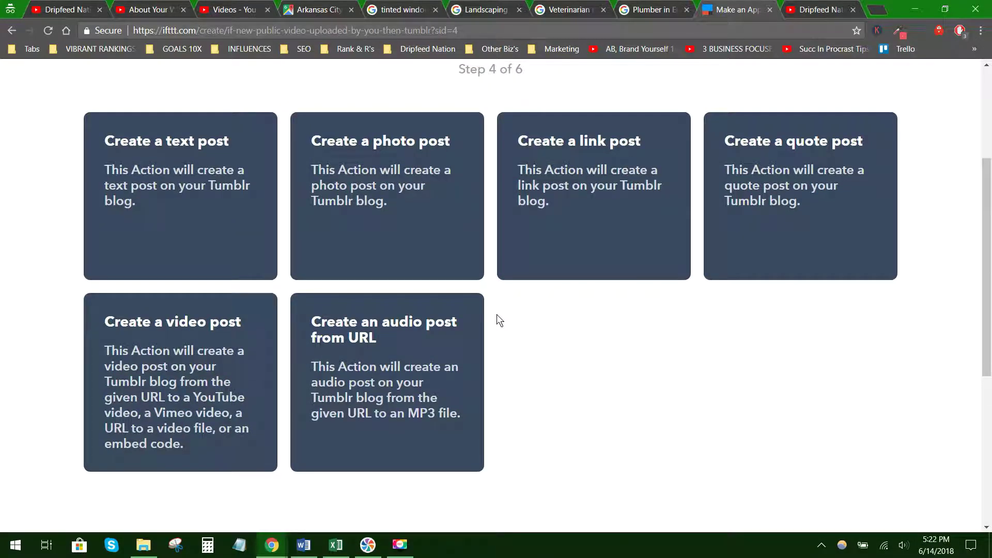
{"action": "left_click", "coordinate": [154, 331]}
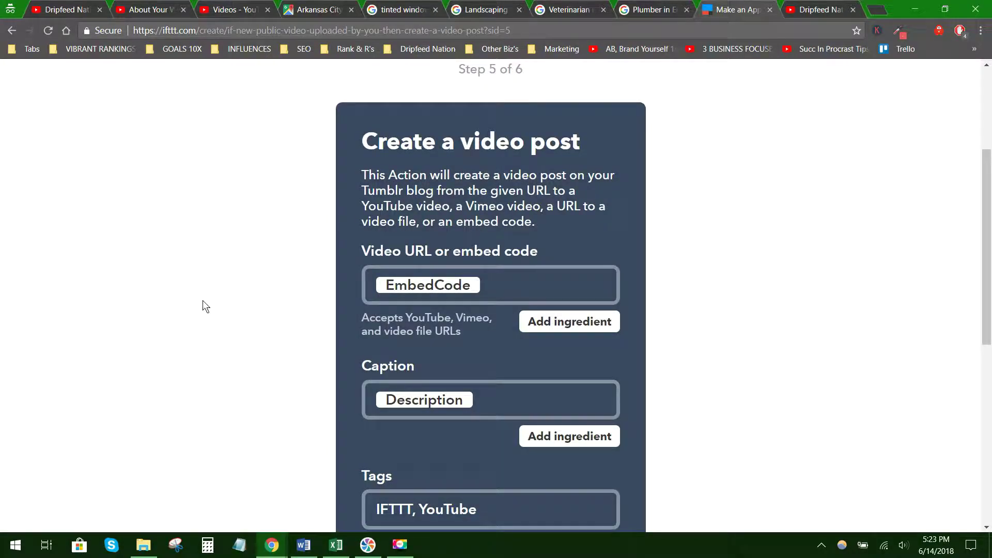
- Review the Tumblr video post fields and set the tags to "YouTube, Dripfeed Nation"
{"action": "scroll", "coordinate": [203, 304], "scroll_direction": "down", "scroll_amount": 2}
{"action": "scroll", "coordinate": [203, 303], "scroll_direction": "down", "scroll_amount": 1}
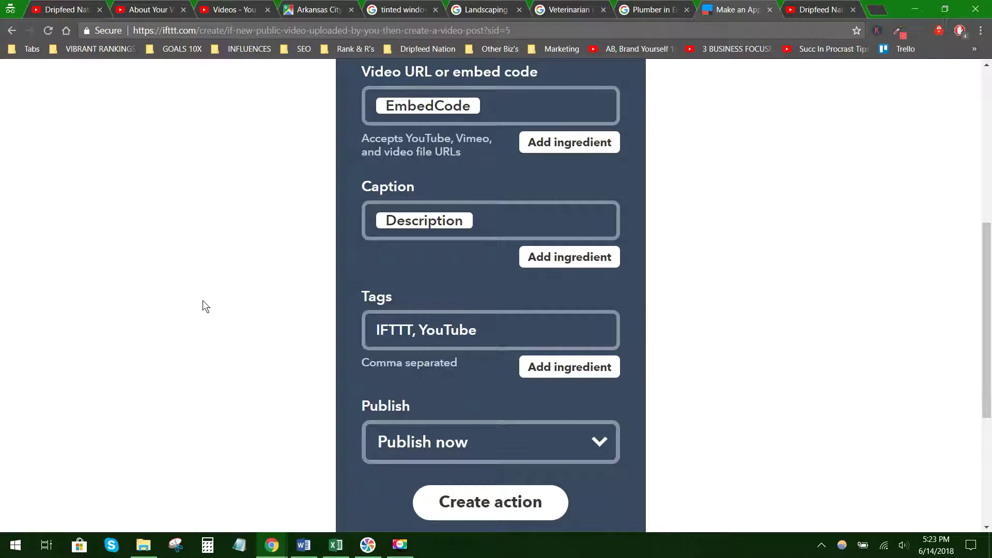
{"action": "scroll", "coordinate": [203, 300], "scroll_direction": "up", "scroll_amount": 5}
{"action": "scroll", "coordinate": [202, 300], "scroll_direction": "down", "scroll_amount": 7}
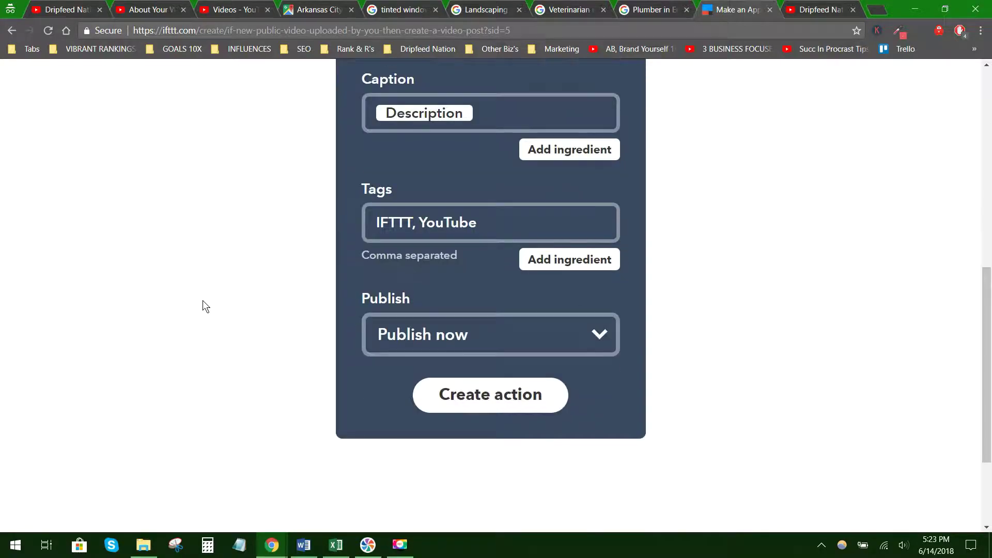
{"action": "scroll", "coordinate": [256, 329], "scroll_direction": "up", "scroll_amount": 3}
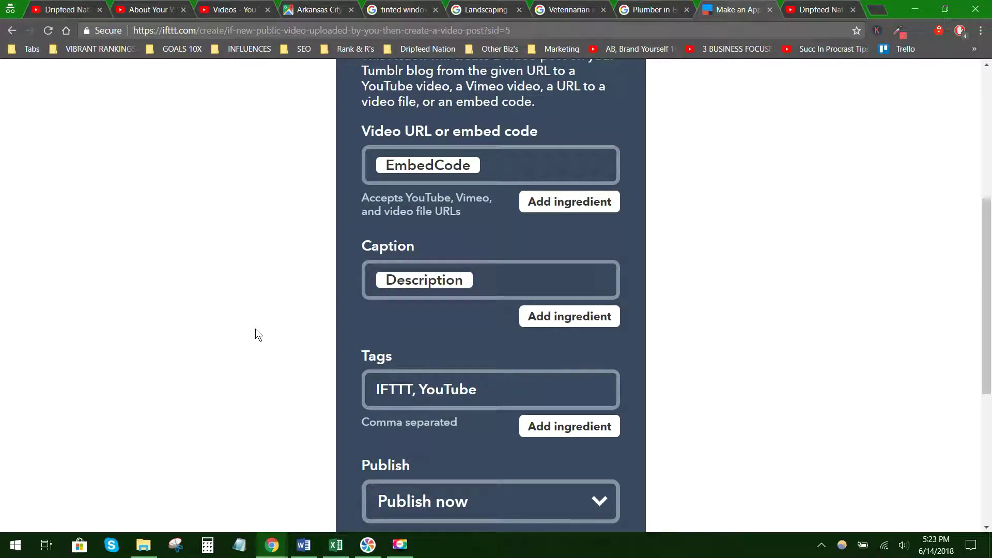
{"action": "left_click", "coordinate": [416, 391]}
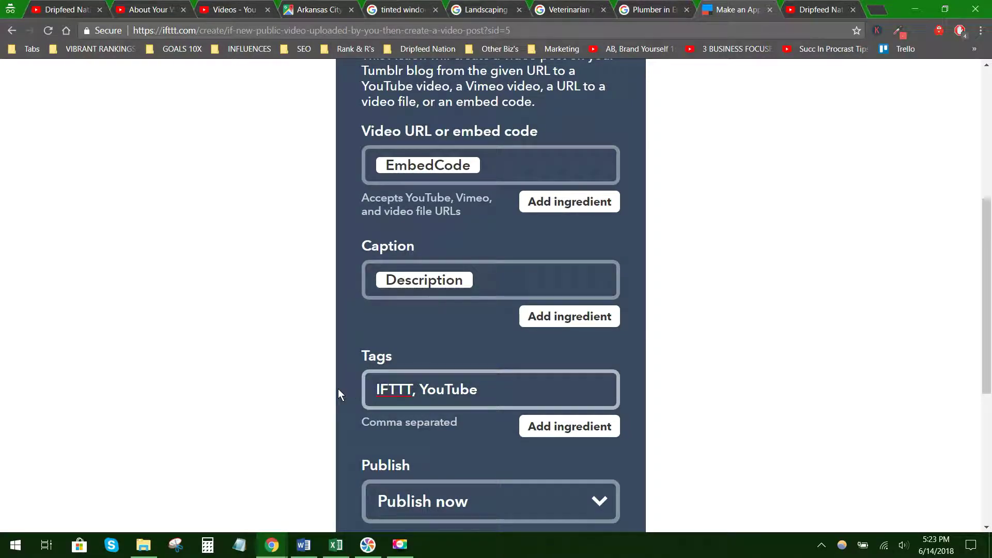
{"action": "key", "text": "BackSpace"}
{"action": "key", "text": "BackSpace"}
{"action": "key", "text": "BackSpace"}
{"action": "key", "text": "BackSpace"}
{"action": "key", "text": "BackSpace"}
{"action": "key", "text": "BackSpace"}
{"action": "key", "text": "BackSpace"}
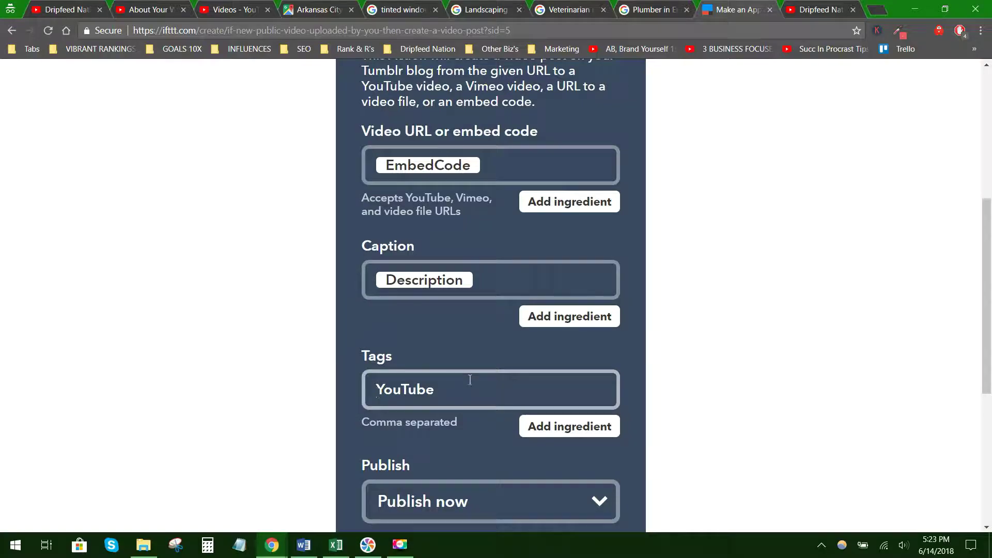
{"action": "type", "text": ", Dripfeed Nation"}
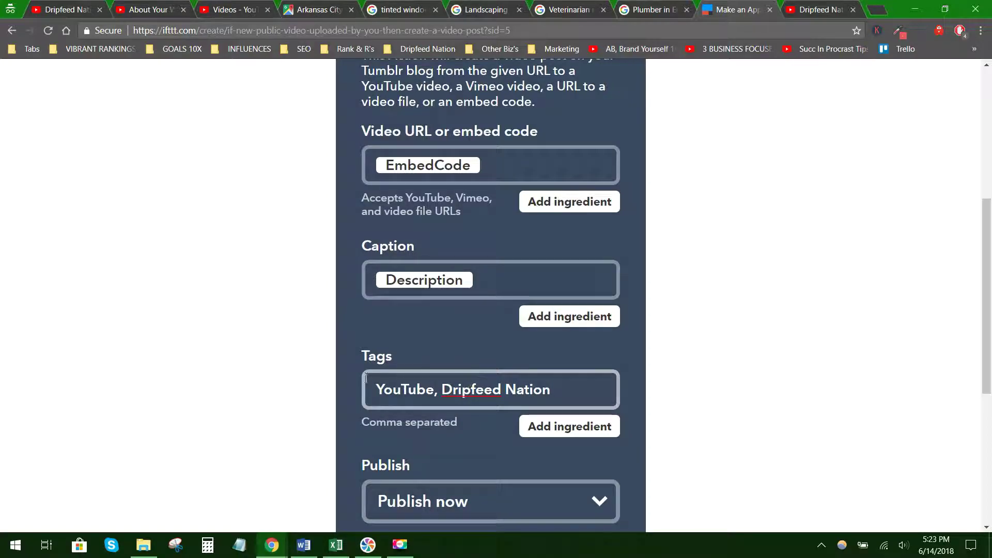
{"action": "left_click", "coordinate": [338, 382]}
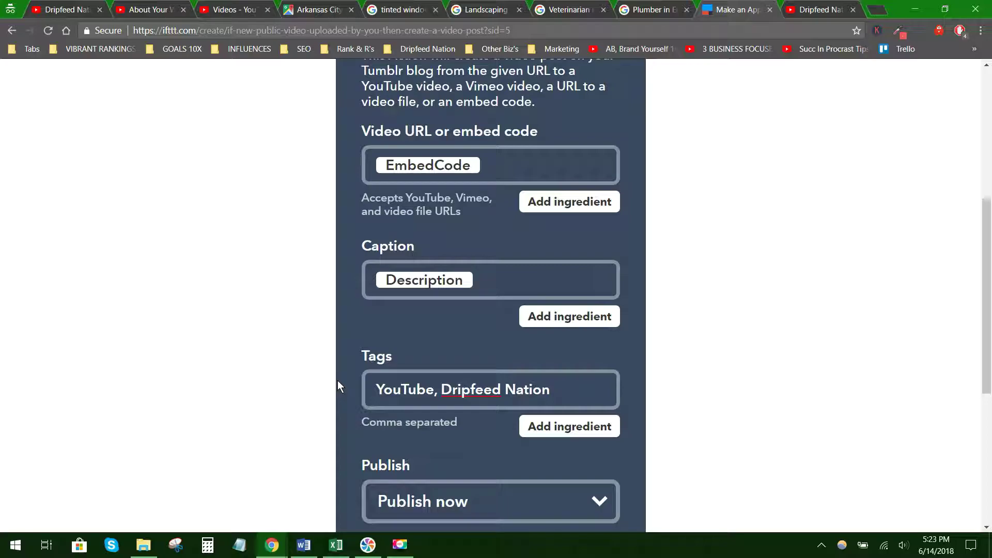
- Add an HTML link with the text "link text" after the caption's Description, using the Url ingredient as its href value
{"action": "left_click", "coordinate": [511, 283]}
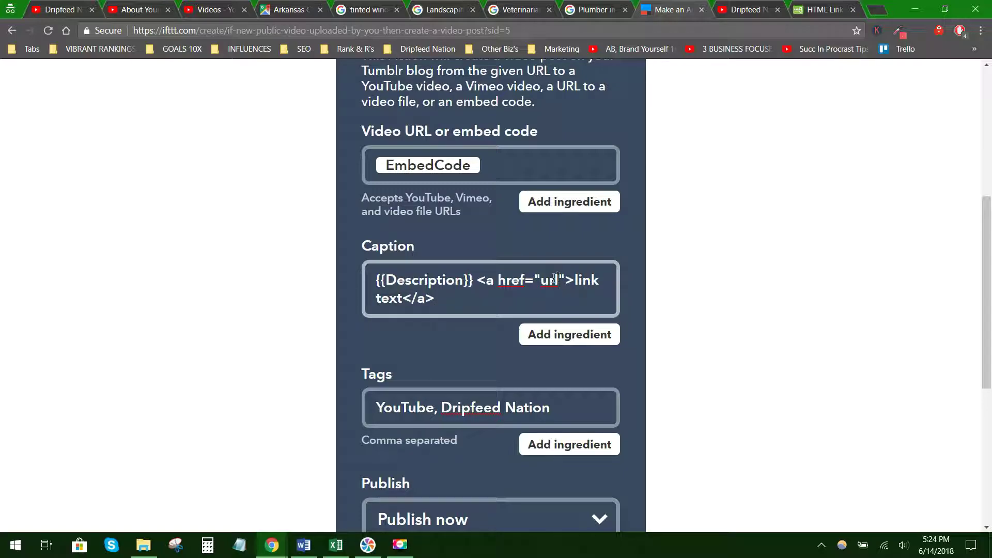
{"action": "double_click", "coordinate": [542, 282]}
{"action": "key", "text": "BackSpace"}
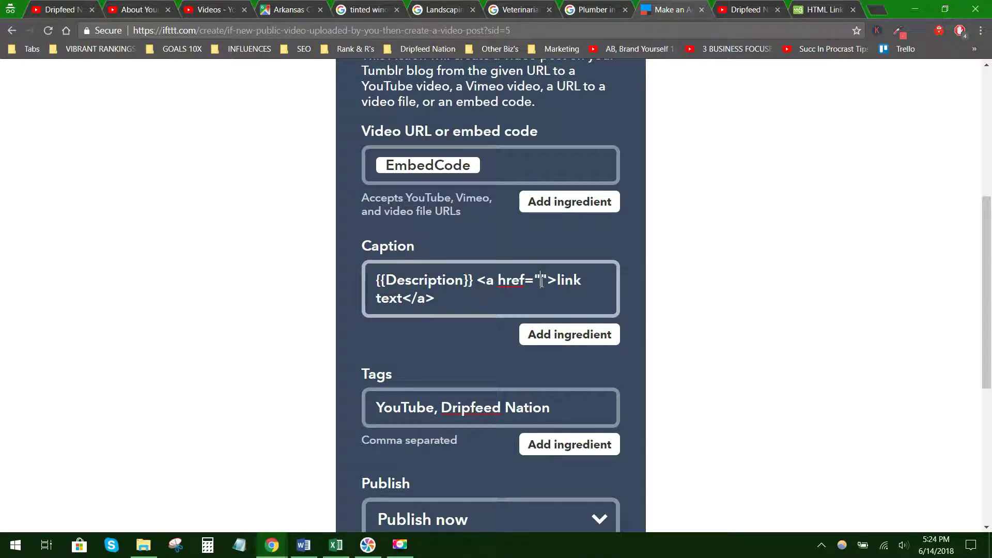
{"action": "left_click", "coordinate": [565, 336]}
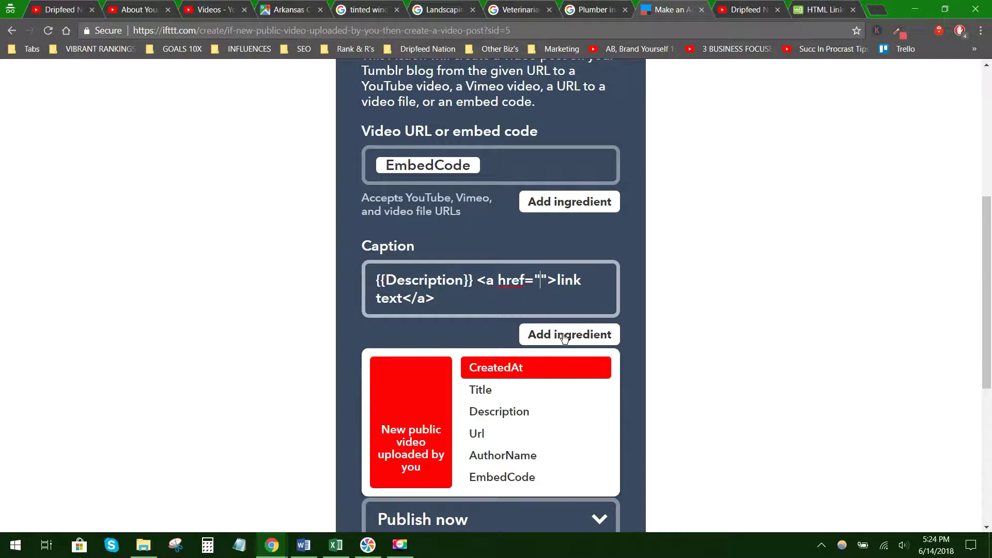
{"action": "left_click", "coordinate": [541, 433]}
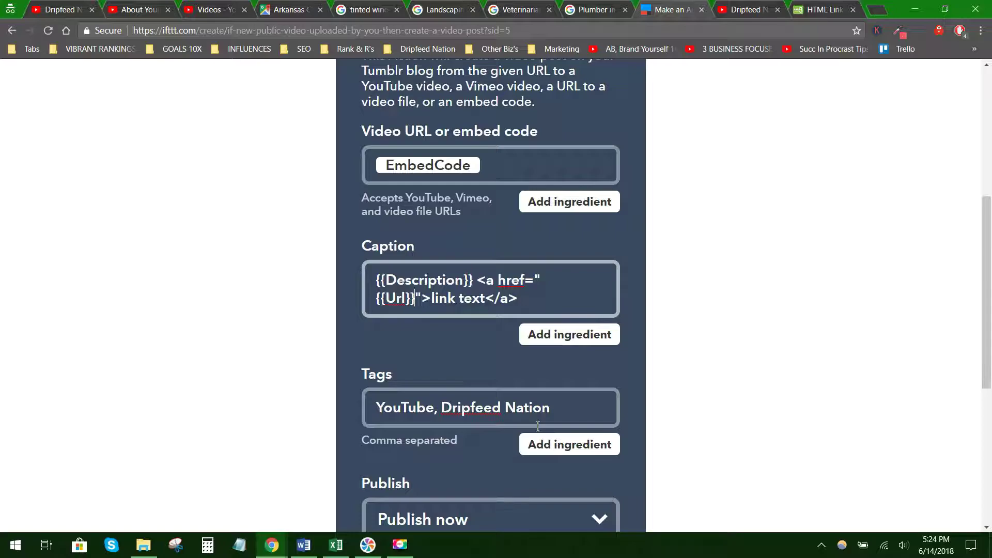
- Close the gap before the caption's Url ingredient and delete the placeholder "link text" from the HTML link
{"action": "left_click", "coordinate": [374, 306]}
{"action": "key", "text": "BackSpace"}
{"action": "left_click", "coordinate": [483, 302]}
{"action": "key", "text": "BackSpace"}
{"action": "key", "text": "BackSpace"}
{"action": "key", "text": "BackSpace"}
{"action": "key", "text": "BackSpace"}
{"action": "key", "text": "BackSpace"}
{"action": "key", "text": "BackSpace"}
{"action": "key", "text": "BackSpace"}
{"action": "key", "text": "BackSpace"}
{"action": "key", "text": "BackSpace"}
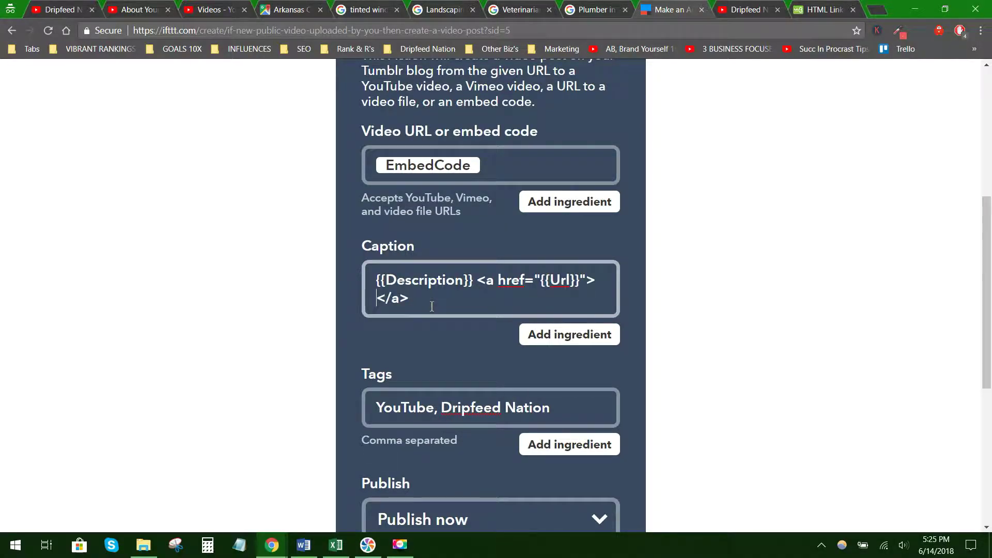
- Insert the Title ingredient between the link's opening and closing tags in the caption
{"action": "key", "text": "Right"}
{"action": "key", "text": "Right"}
{"action": "key", "text": "Left"}
{"action": "key", "text": "Left"}
{"action": "key", "text": "Right"}
{"action": "left_click", "coordinate": [585, 334]}
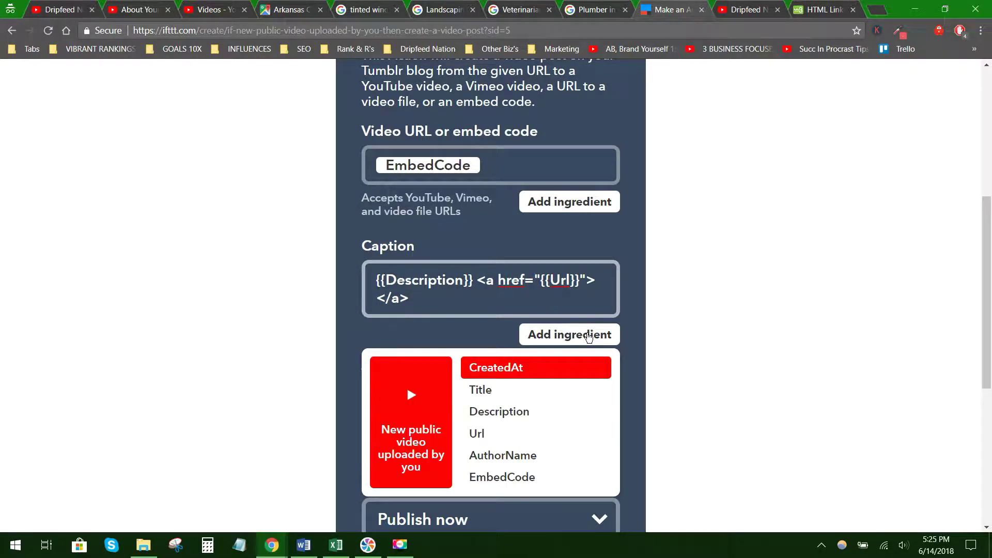
{"action": "left_click", "coordinate": [519, 389]}
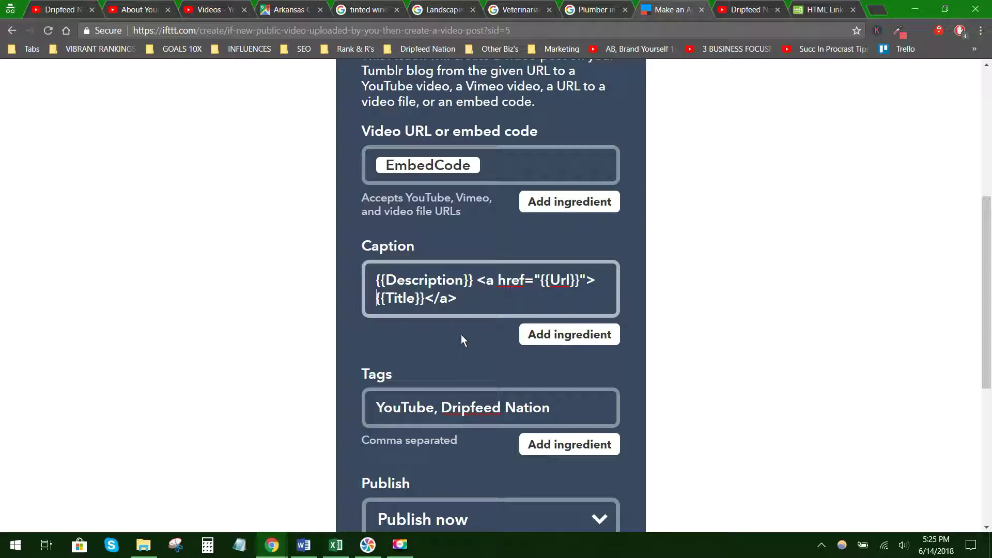
{"action": "scroll", "coordinate": [461, 338], "scroll_direction": "down", "scroll_amount": 4}
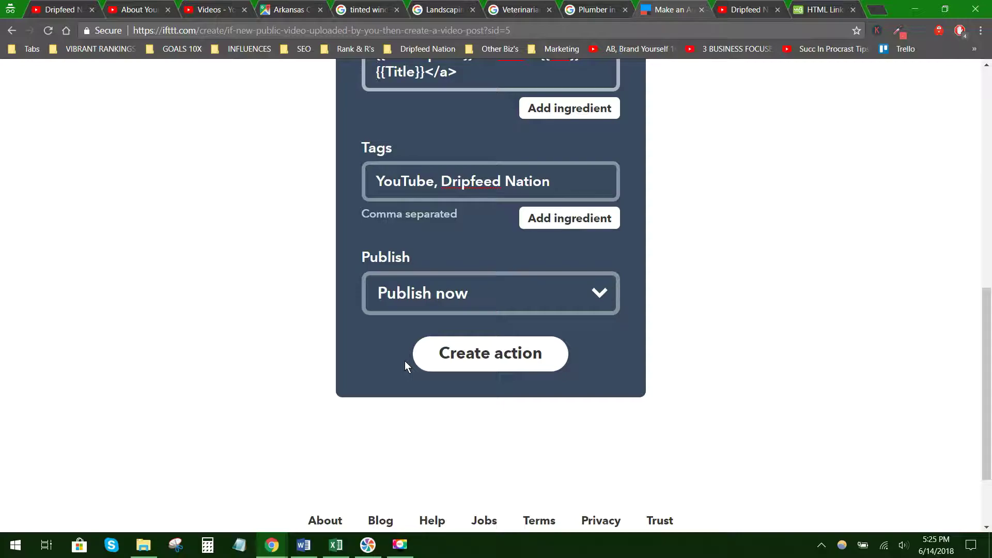
{"action": "scroll", "coordinate": [404, 361], "scroll_direction": "up", "scroll_amount": 7}
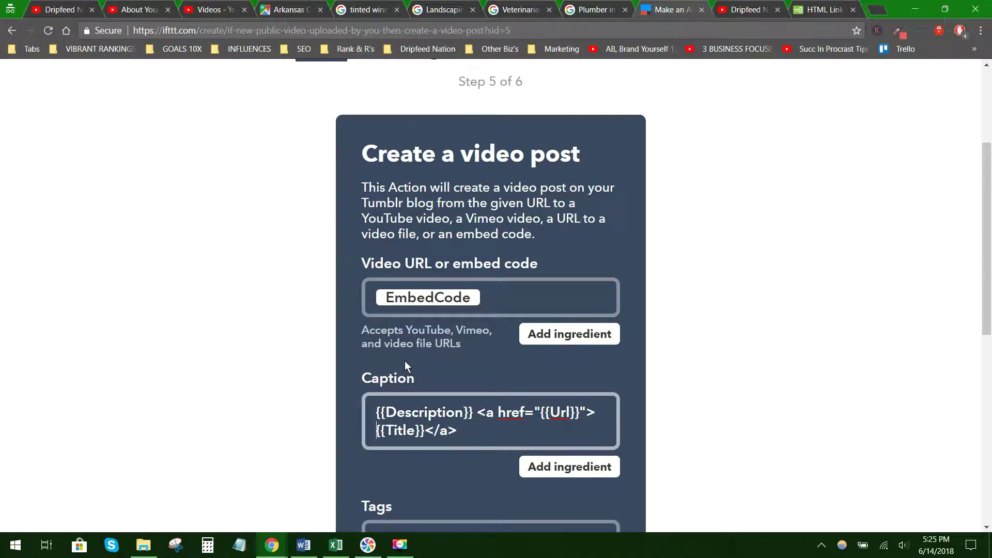
{"action": "scroll", "coordinate": [405, 361], "scroll_direction": "up", "scroll_amount": 4}
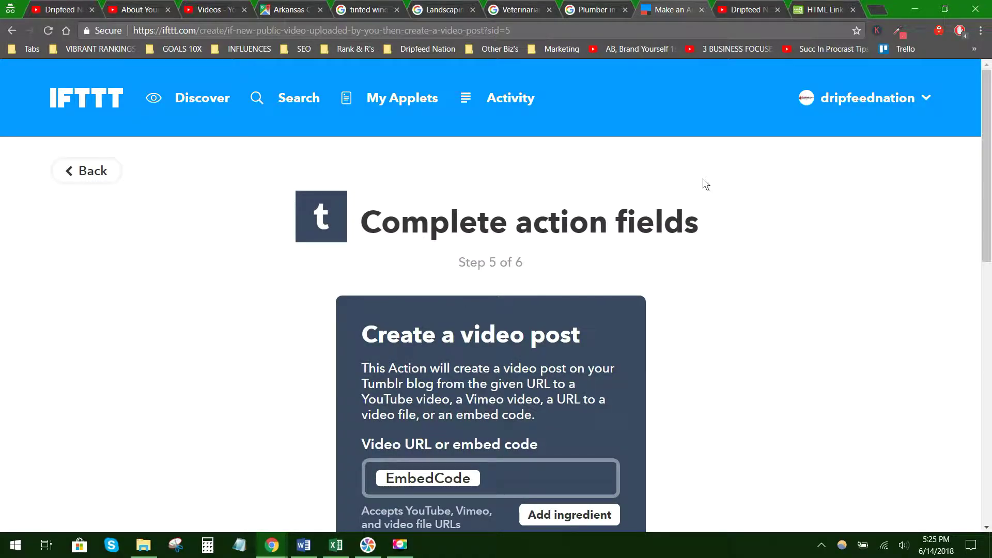
{"action": "scroll", "coordinate": [703, 179], "scroll_direction": "down", "scroll_amount": 9}
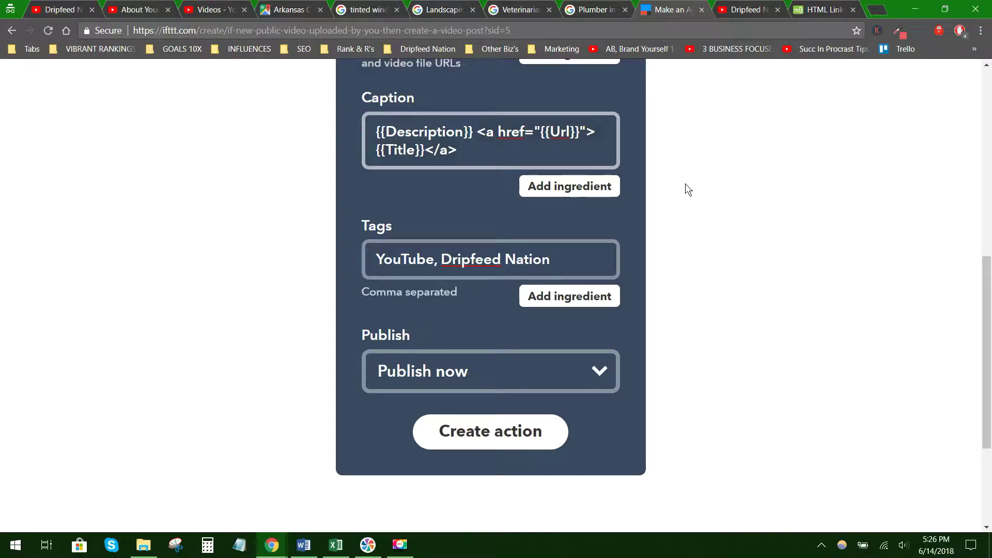
{"action": "scroll", "coordinate": [685, 184], "scroll_direction": "up", "scroll_amount": 9}
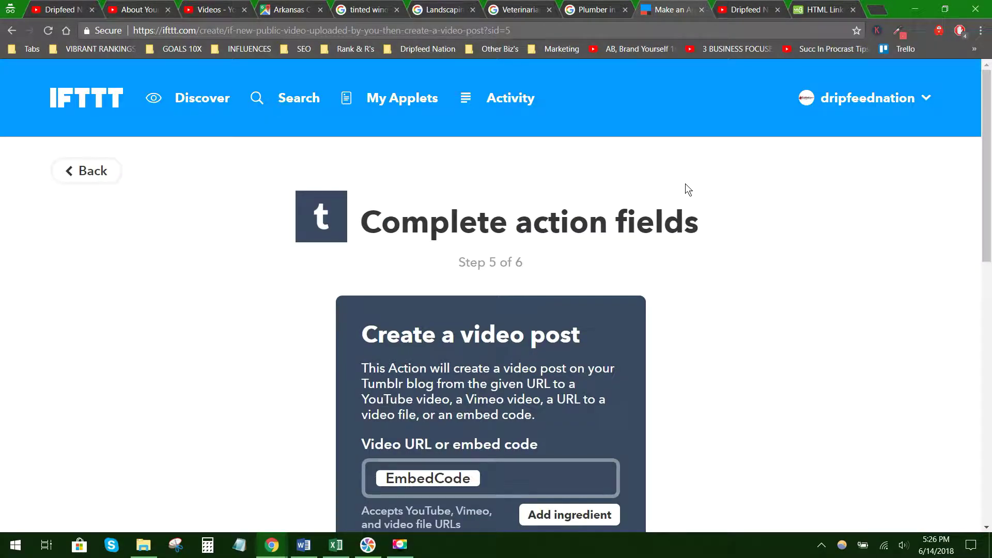
- Open YouTube's video upload page and copy the keyword "Tinted Windows in Arkansas City KS" from the Google search
{"action": "left_click", "coordinate": [209, 9]}
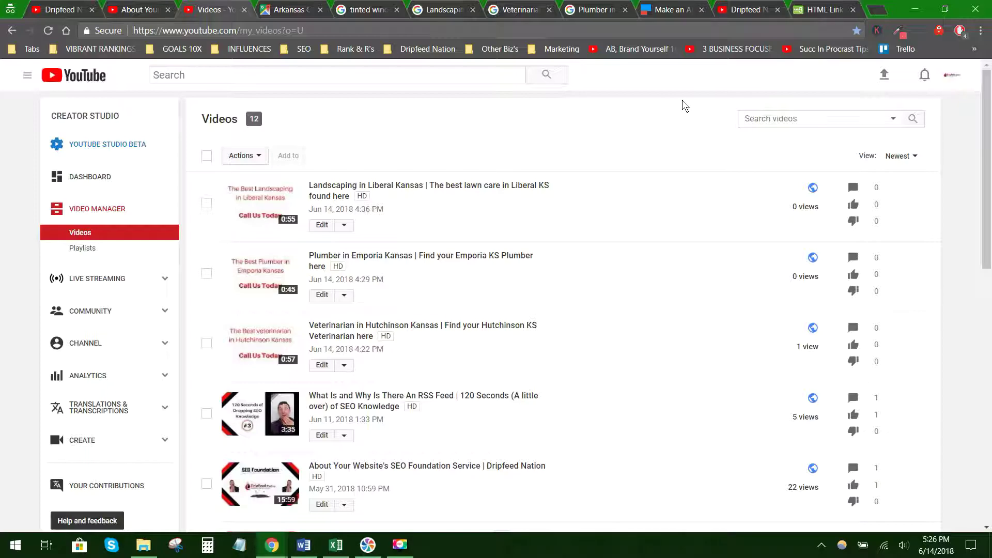
{"action": "left_click", "coordinate": [885, 75]}
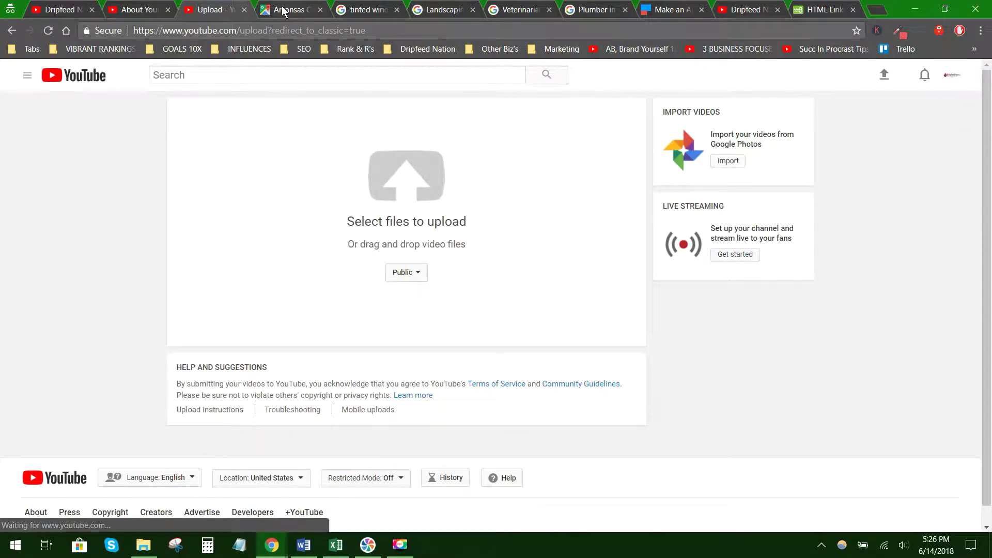
{"action": "left_click", "coordinate": [363, 10]}
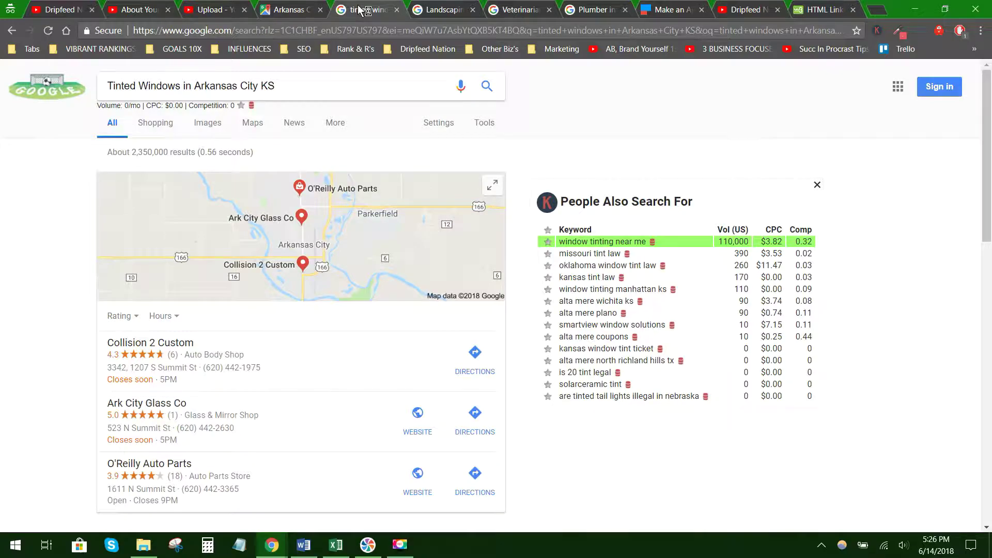
{"action": "triple_click", "coordinate": [218, 78]}
{"action": "key", "text": "ctrl+c"}
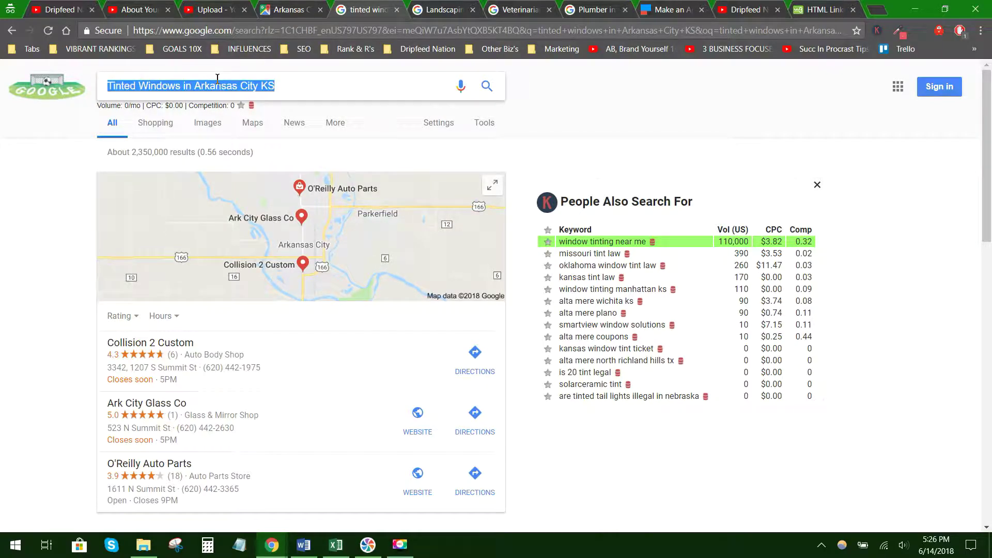
- In YouTube's upload file chooser, rename "Window Tinting - US.mp4" to "Tinted Windows in Arkansas City KS.mp4"
{"action": "left_click", "coordinate": [210, 8]}
{"action": "left_click", "coordinate": [433, 184]}
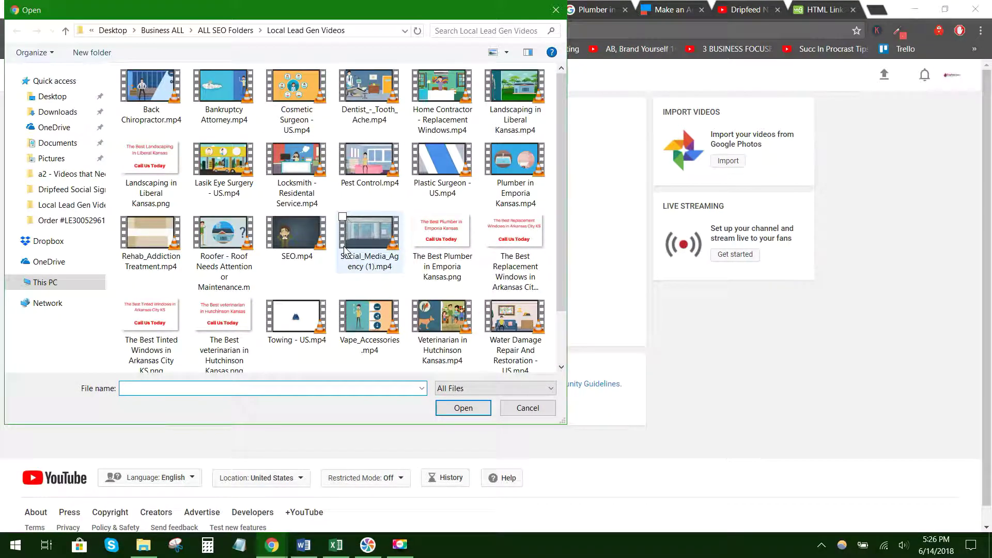
{"action": "scroll", "coordinate": [340, 203], "scroll_direction": "down", "scroll_amount": 2}
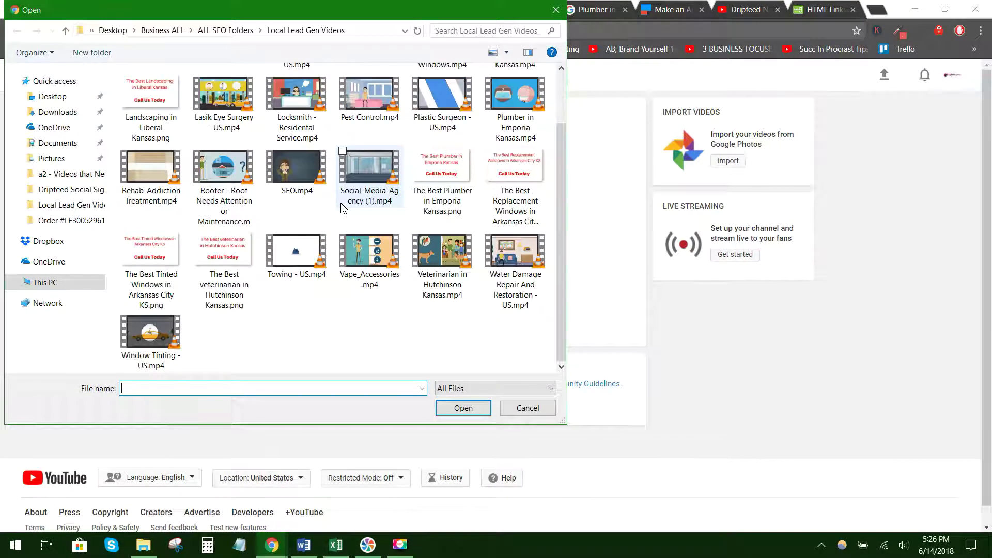
{"action": "left_click", "coordinate": [141, 361]}
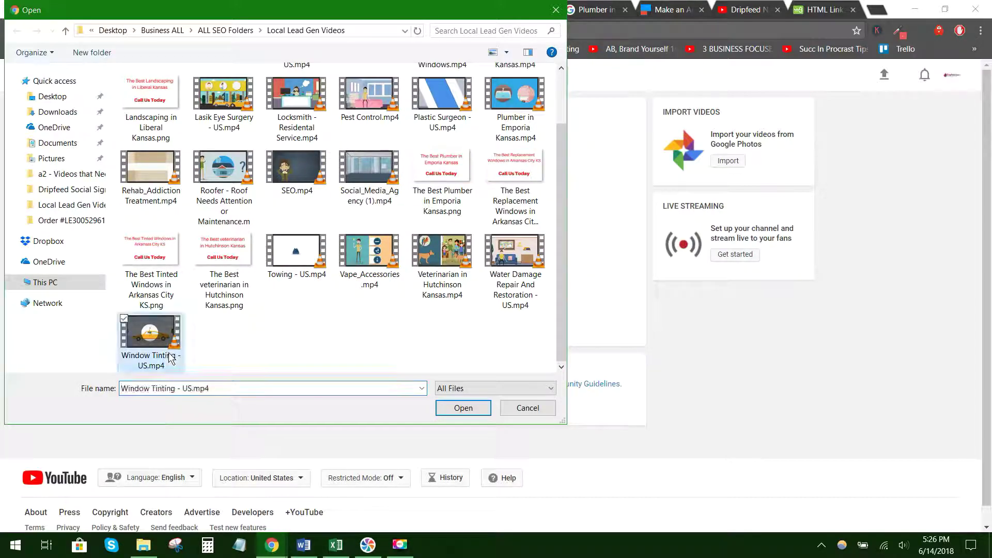
{"action": "left_click", "coordinate": [140, 361]}
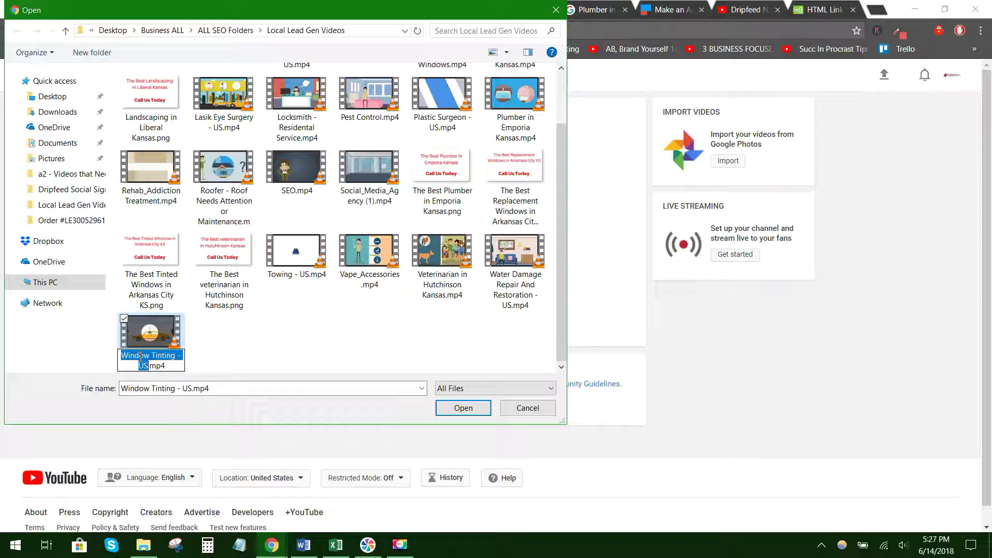
{"action": "key", "text": "ctrl+v"}
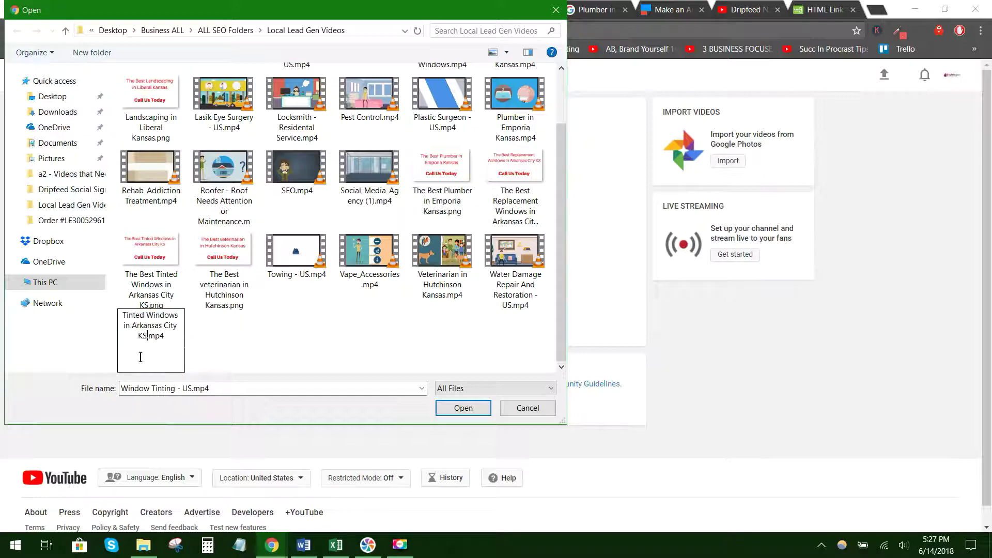
{"action": "left_click", "coordinate": [203, 341]}
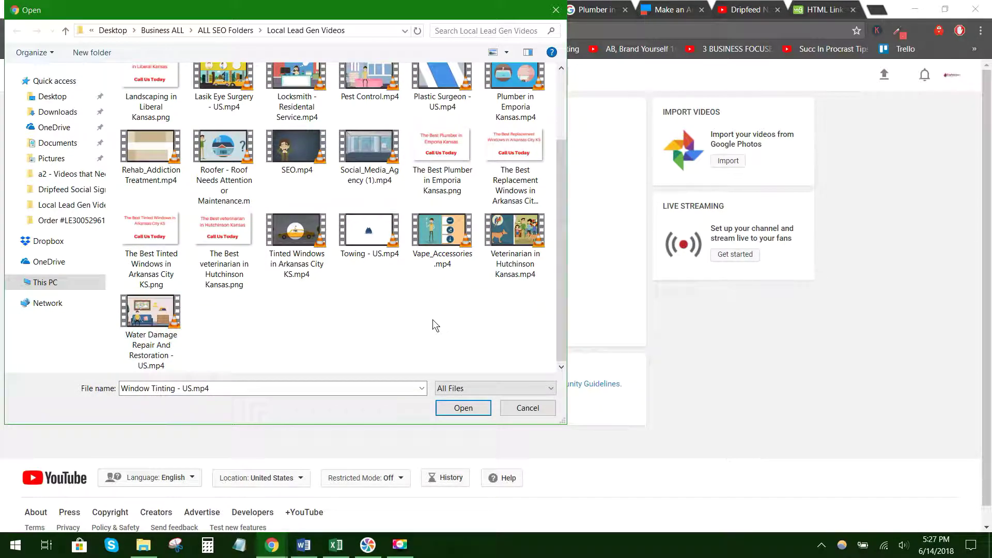
- Open the renamed video's property details and set its Title and Subtitle to "Tinted Windows in Arkansas City KS"
{"action": "left_click", "coordinate": [308, 244]}
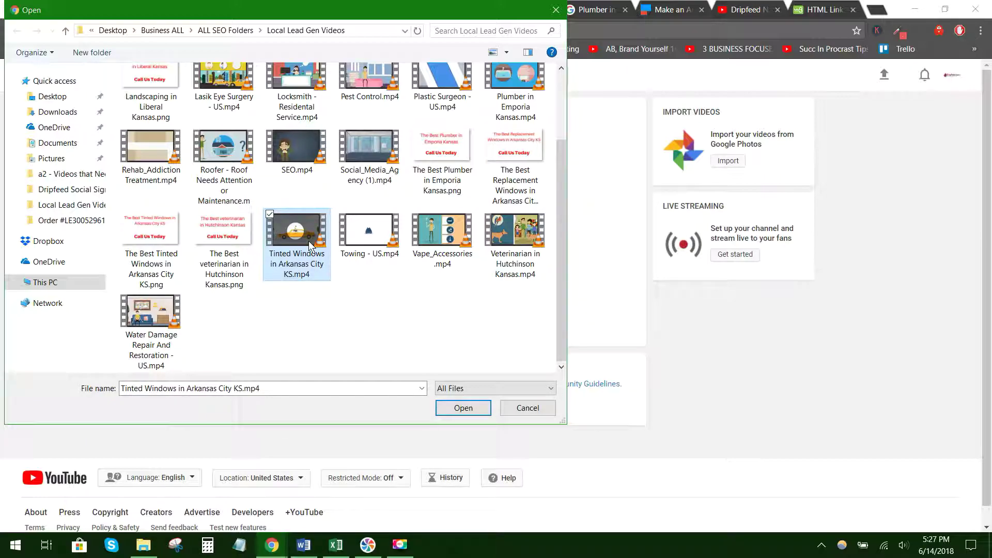
{"action": "right_click", "coordinate": [309, 245]}
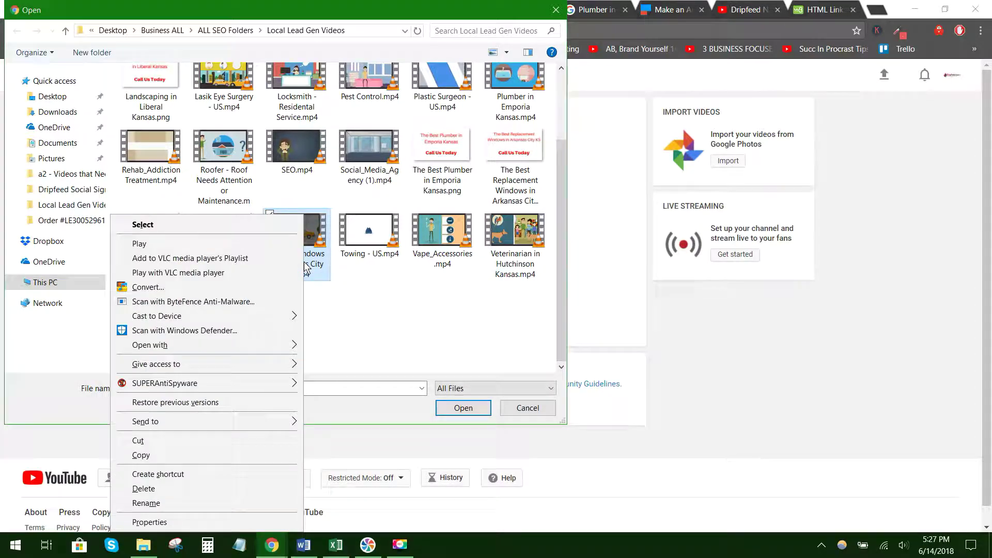
{"action": "left_click", "coordinate": [227, 522]}
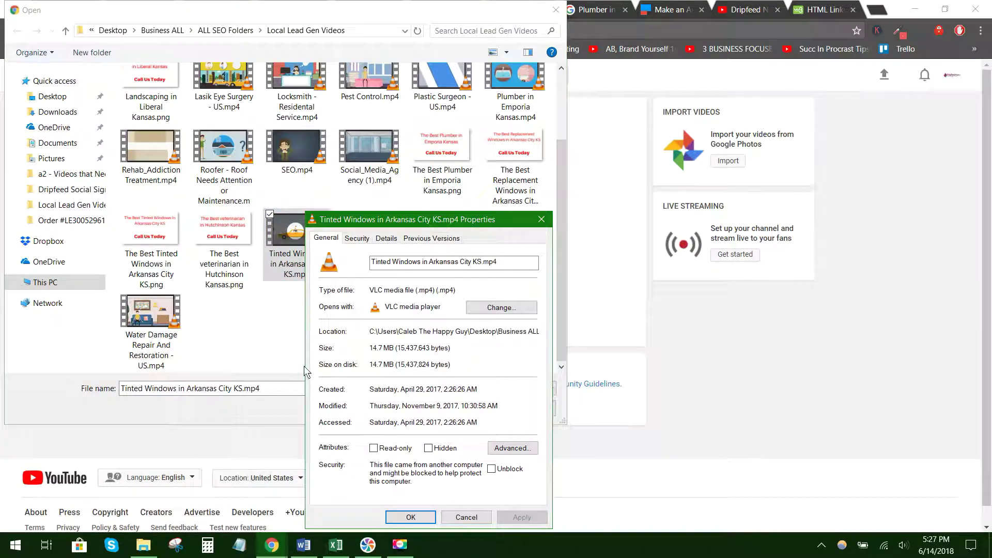
{"action": "left_click", "coordinate": [386, 239]}
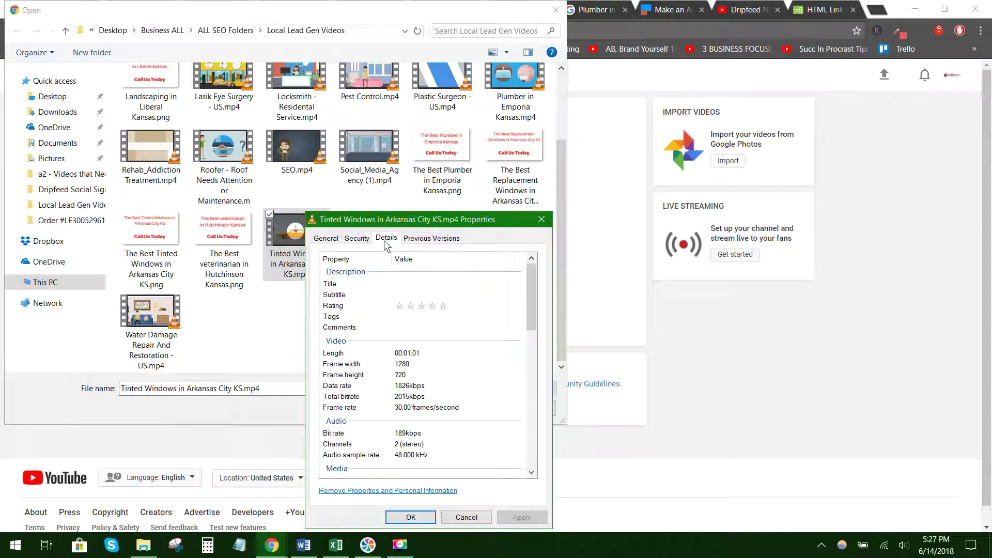
{"action": "left_click", "coordinate": [401, 283]}
{"action": "key", "text": "ctrl+v"}
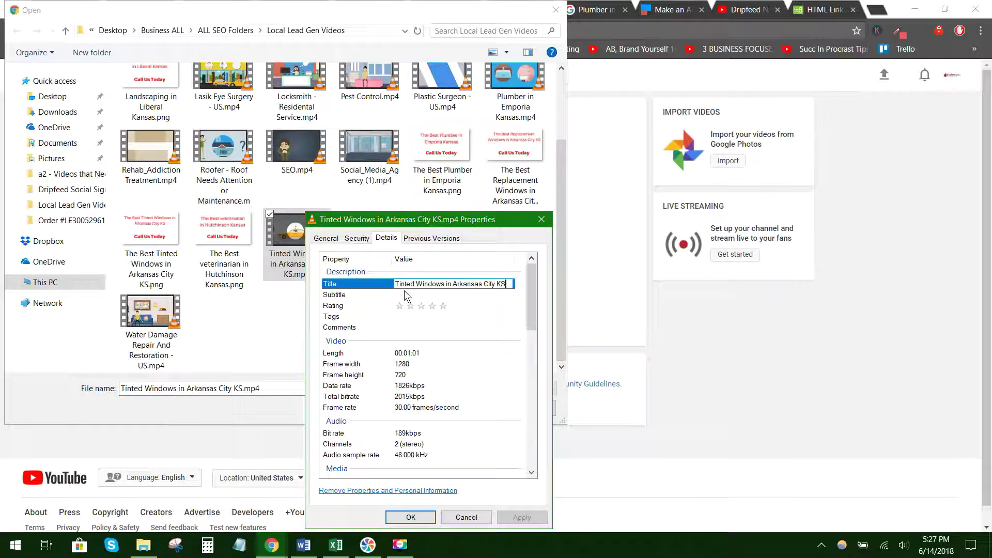
{"action": "left_click", "coordinate": [405, 295]}
{"action": "key", "text": "ctrl+v"}
- Rate the video file five stars and set its Tags and Comments to "Tinted Windows in Arkansas City KS"
{"action": "left_click", "coordinate": [443, 305]}
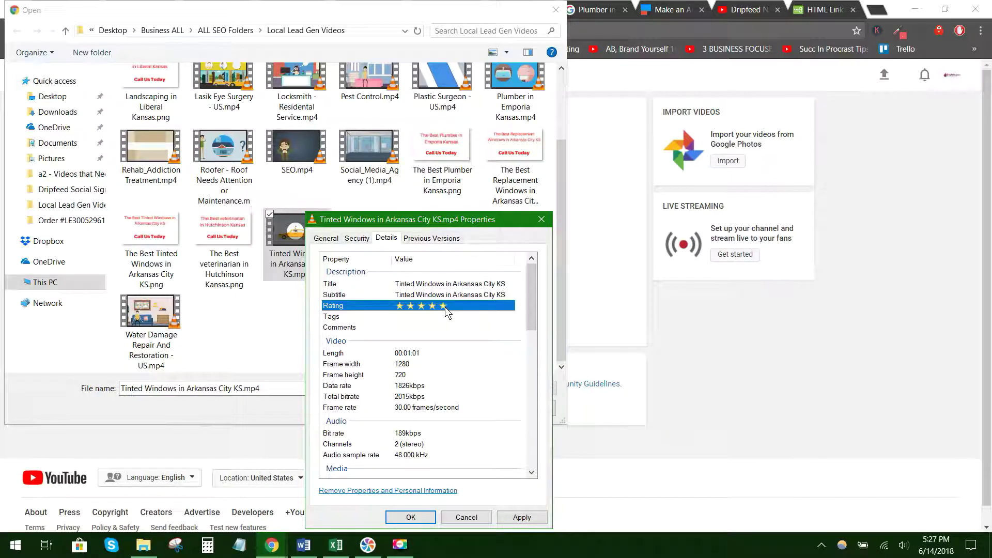
{"action": "left_click", "coordinate": [415, 316]}
{"action": "key", "text": "ctrl+v"}
{"action": "left_click", "coordinate": [415, 327]}
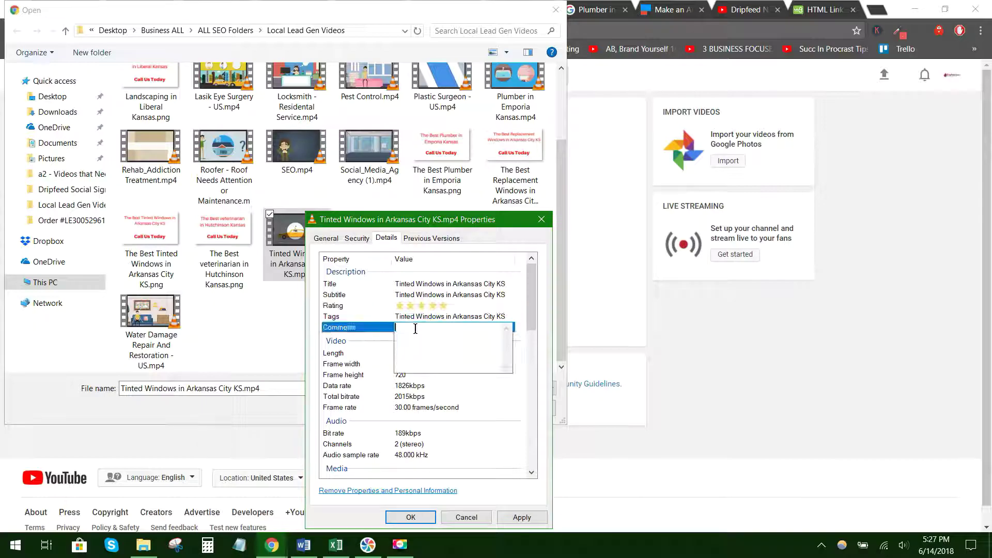
{"action": "key", "text": "ctrl+v"}
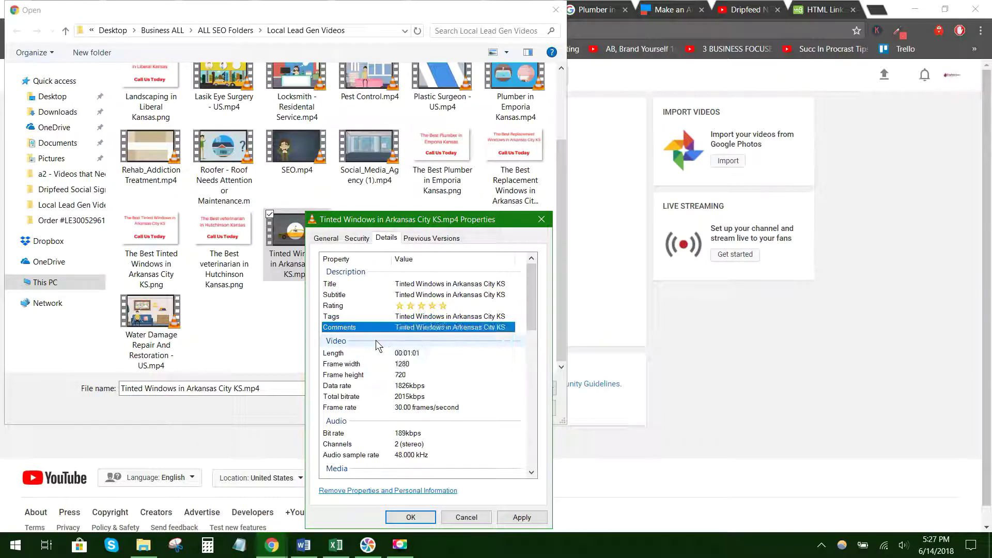
{"action": "left_click", "coordinate": [376, 353]}
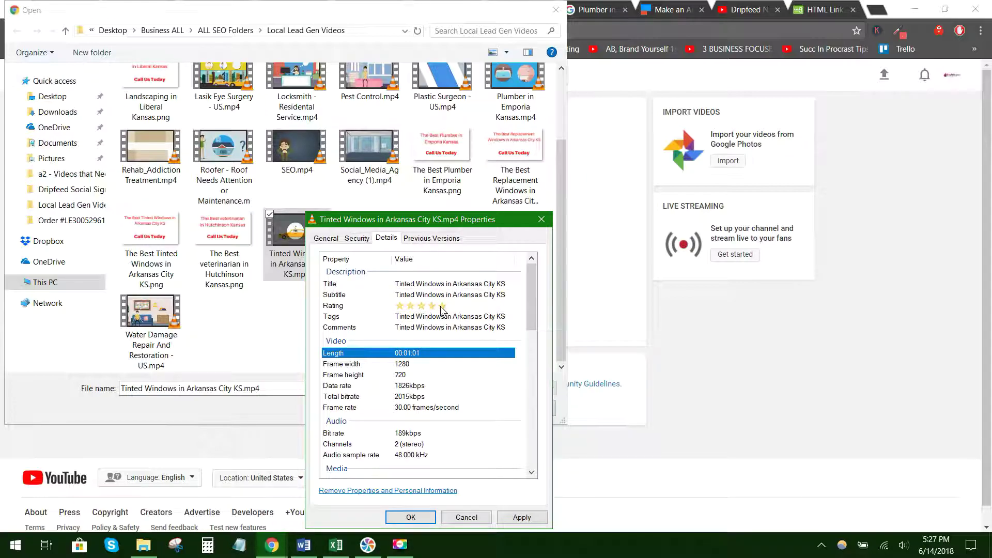
- Set the file's Contributing artists, Genre, Writers and Publisher to "Tinted Windows in Arkansas City KS"
{"action": "left_click", "coordinate": [430, 329]}
{"action": "scroll", "coordinate": [428, 391], "scroll_direction": "down", "scroll_amount": 4}
{"action": "left_click", "coordinate": [423, 356]}
{"action": "type", "text": "Tinted Windows in Arkansas City KS"}
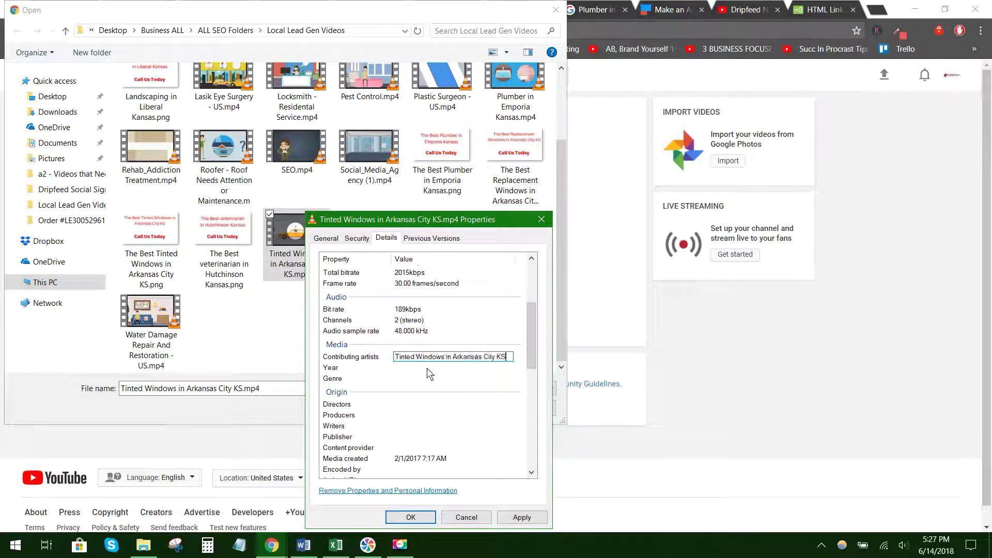
{"action": "left_click", "coordinate": [426, 378]}
{"action": "type", "text": "Tinted Windows in Arkansas City KS"}
{"action": "left_click", "coordinate": [418, 425]}
{"action": "type", "text": "Tinted Windows in Arkansas City KS"}
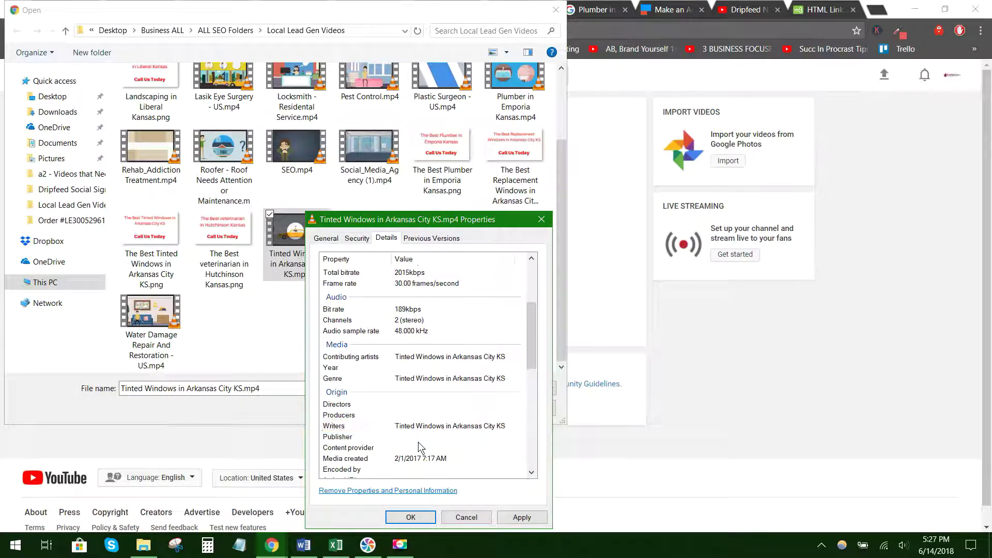
{"action": "left_click", "coordinate": [417, 440]}
{"action": "type", "text": "Tinted Windows in Arkansas City KS"}
- Fill the file's Author URL and Parental rating with "Tinted Windows in Arkansas City KS"
{"action": "scroll", "coordinate": [417, 449], "scroll_direction": "down", "scroll_amount": 3}
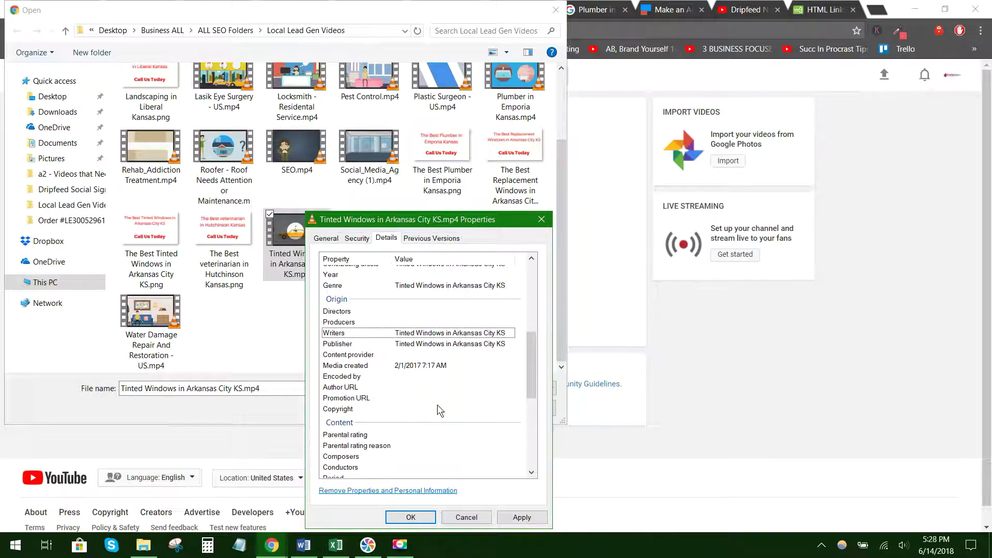
{"action": "left_click", "coordinate": [437, 405]}
{"action": "left_click", "coordinate": [438, 390]}
{"action": "type", "text": "Tinted Windows in Arkansas City KS"}
{"action": "left_click", "coordinate": [428, 434]}
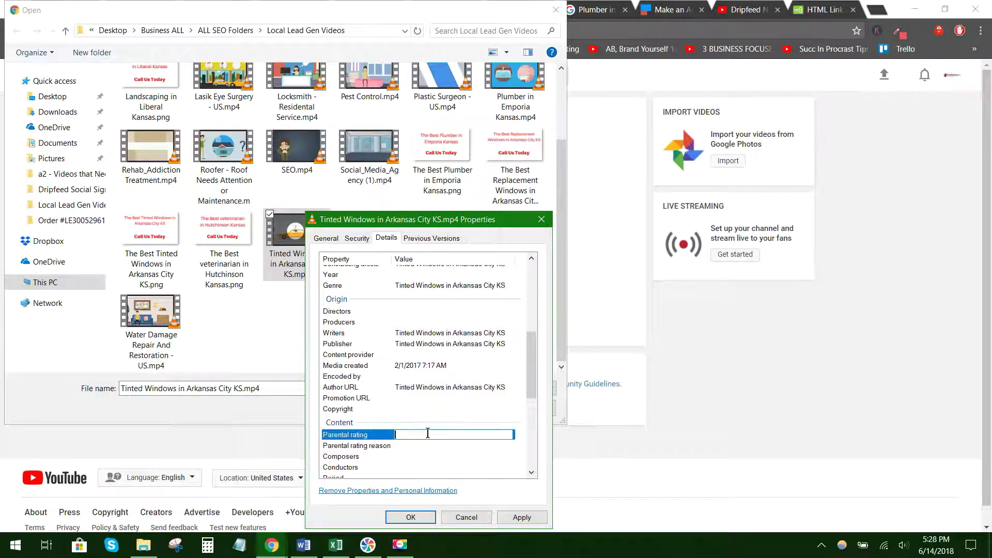
{"action": "type", "text": "Tinted Windows in Arkansas City KS"}
- Set the file's Conductors, Part of set and Period to "Tinted Windows in Arkansas City KS"
{"action": "scroll", "coordinate": [436, 456], "scroll_direction": "down", "scroll_amount": 3}
{"action": "left_click", "coordinate": [438, 379]}
{"action": "type", "text": "Tinted Windows in Arkansas City KS"}
{"action": "left_click", "coordinate": [437, 407]}
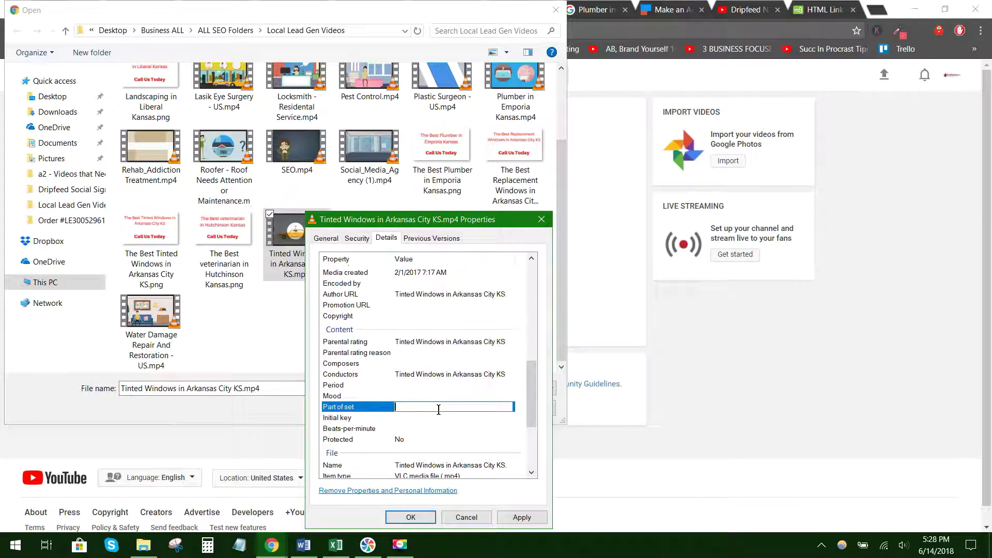
{"action": "type", "text": "Tinted Windows in Arkansas City KS"}
{"action": "left_click", "coordinate": [445, 386]}
{"action": "type", "text": "Tinted Windows in Arkansas City KS"}
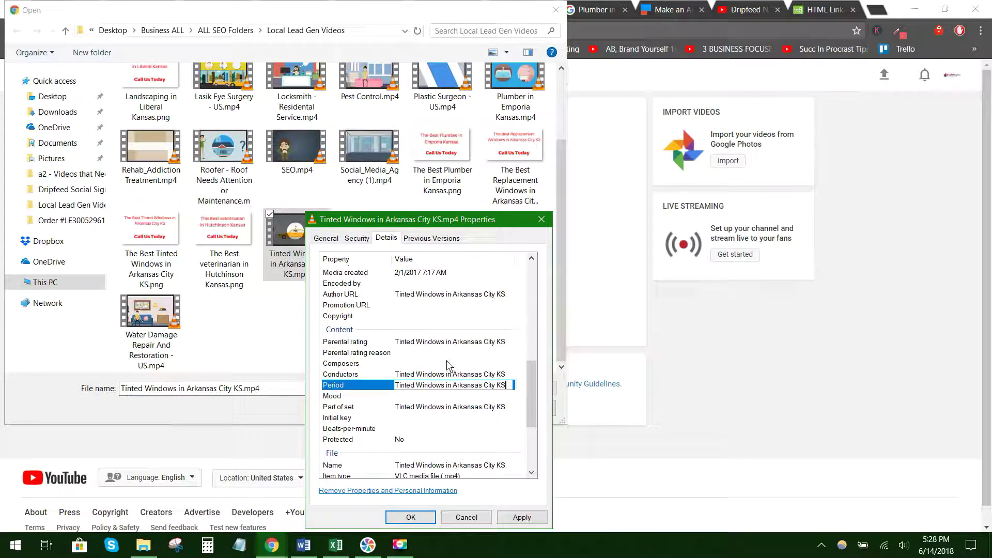
- Set the video file's Composers property to "Tinted Windows in Arkansas City KS"
{"action": "left_click", "coordinate": [440, 353]}
{"action": "left_click", "coordinate": [440, 364]}
{"action": "type", "text": "Tinted Windows in Arkansas City KS"}
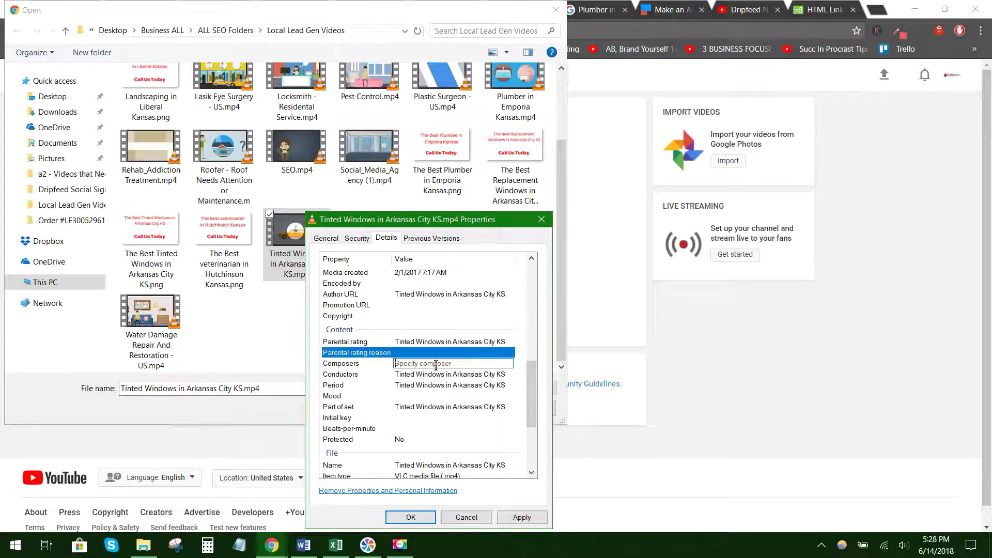
- Check the file's remaining empty Content and Origin properties for fields that accept text
{"action": "left_click", "coordinate": [439, 419]}
{"action": "left_click", "coordinate": [439, 428]}
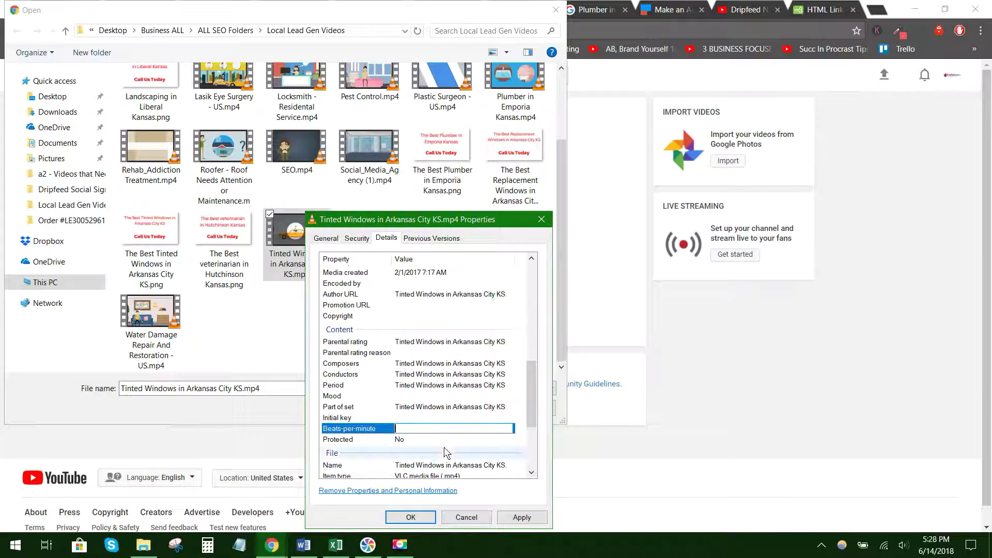
{"action": "scroll", "coordinate": [448, 424], "scroll_direction": "down", "scroll_amount": 4}
{"action": "scroll", "coordinate": [453, 404], "scroll_direction": "up", "scroll_amount": 6}
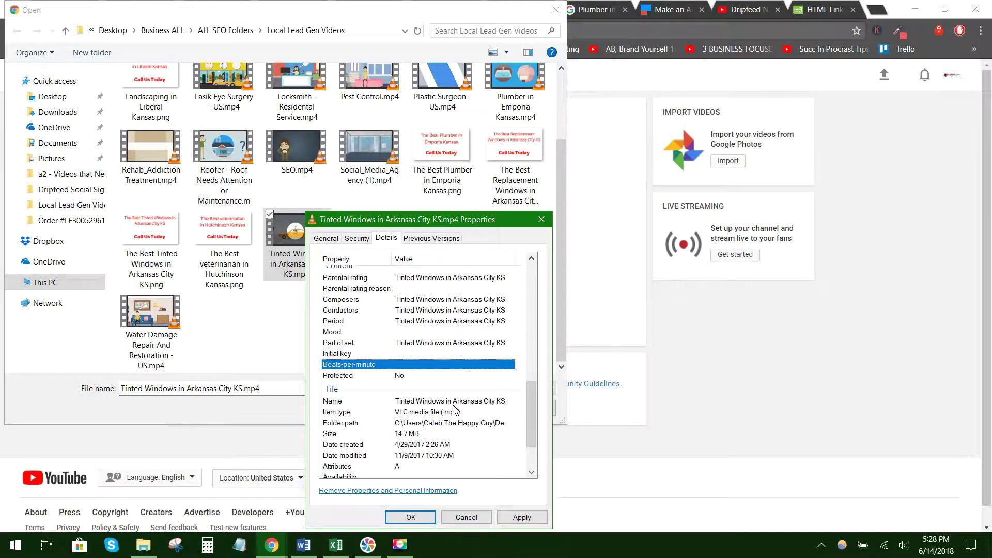
{"action": "left_click", "coordinate": [453, 364]}
{"action": "left_click", "coordinate": [451, 376]}
{"action": "left_click", "coordinate": [453, 354]}
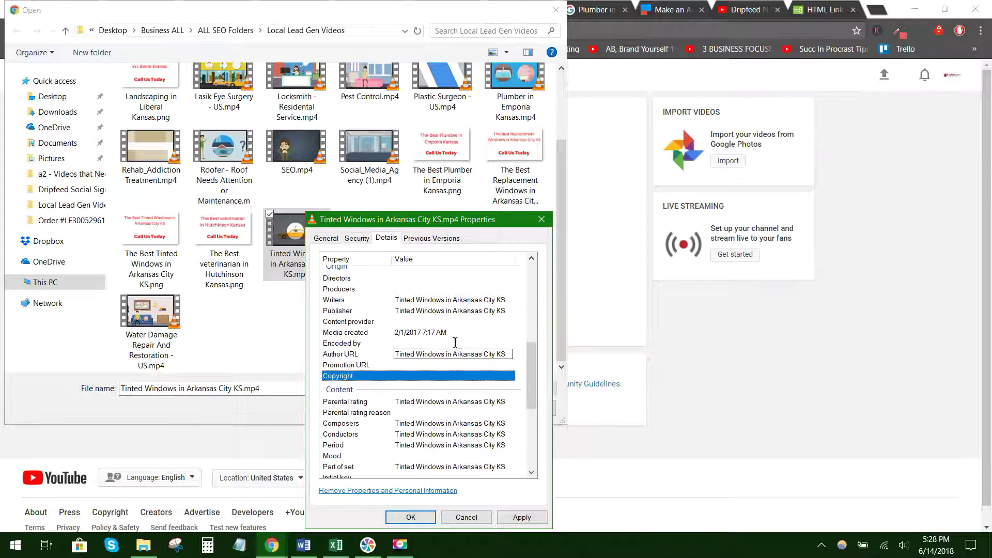
{"action": "left_click", "coordinate": [454, 343]}
{"action": "left_click", "coordinate": [454, 321]}
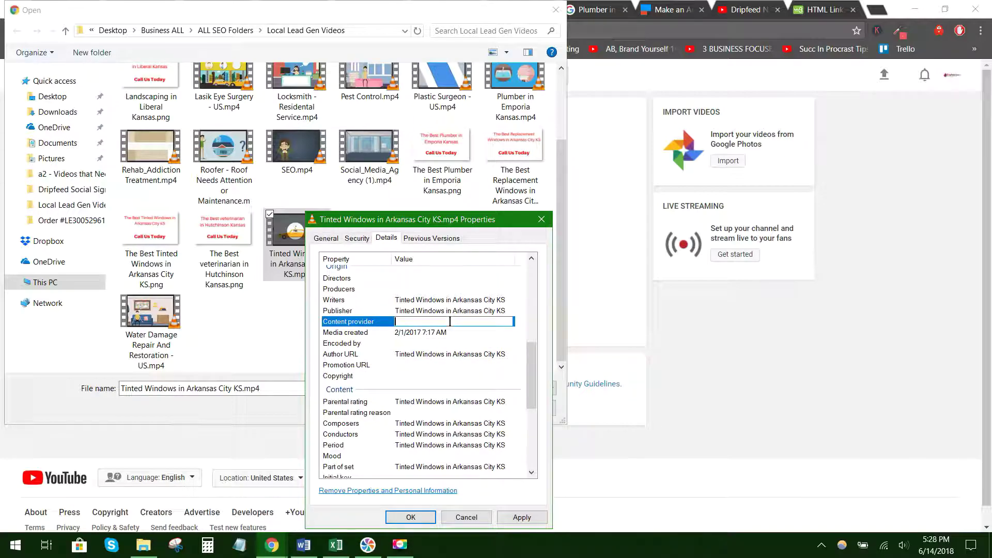
{"action": "left_click", "coordinate": [439, 289]}
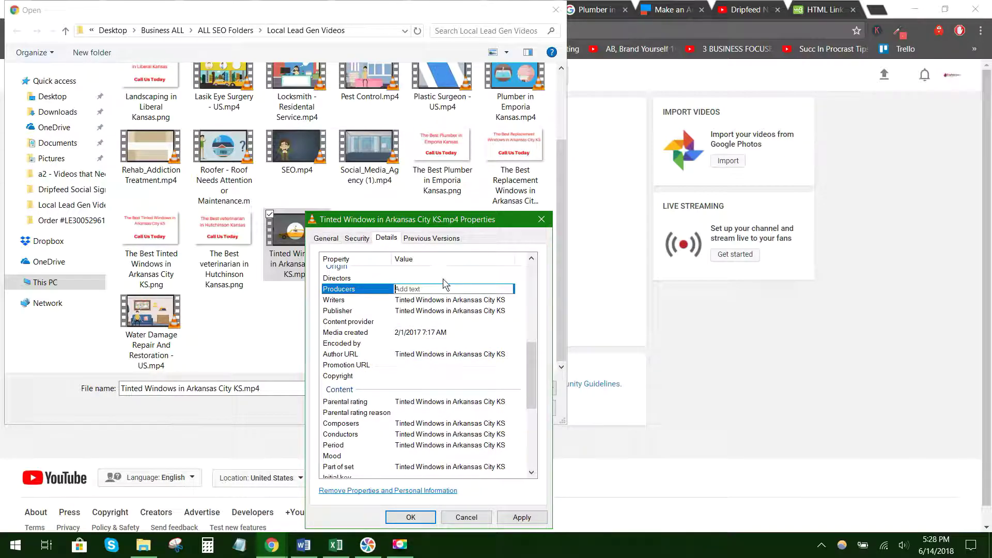
{"action": "left_click", "coordinate": [443, 279]}
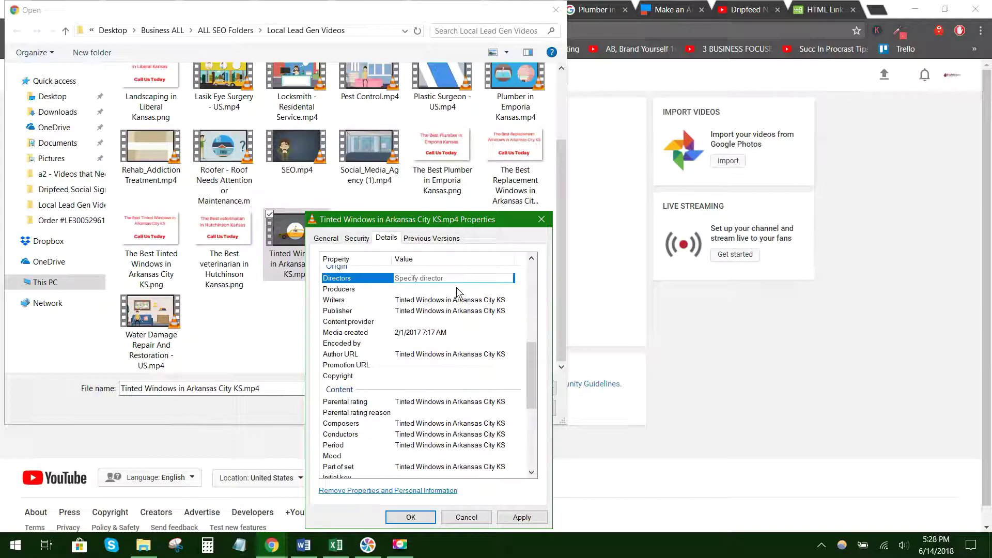
{"action": "left_click", "coordinate": [457, 288]}
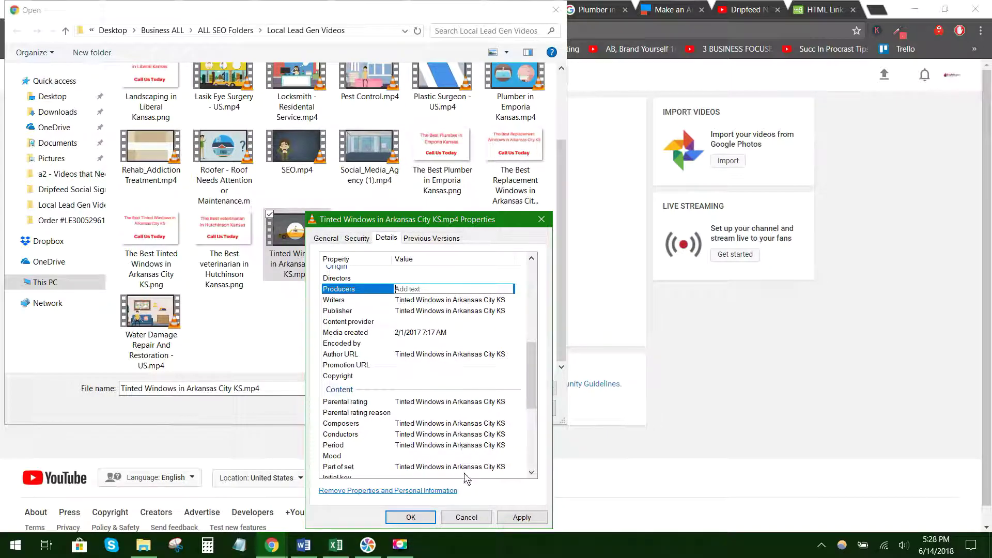
- Save the file's property changes and upload "Tinted Windows in Arkansas City KS.mp4"
{"action": "left_click", "coordinate": [521, 517]}
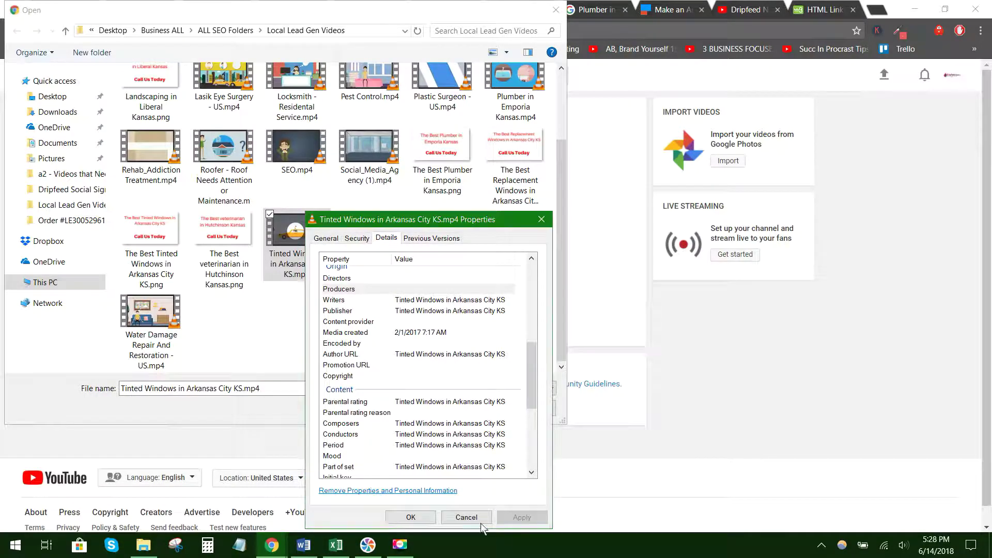
{"action": "left_click", "coordinate": [409, 517]}
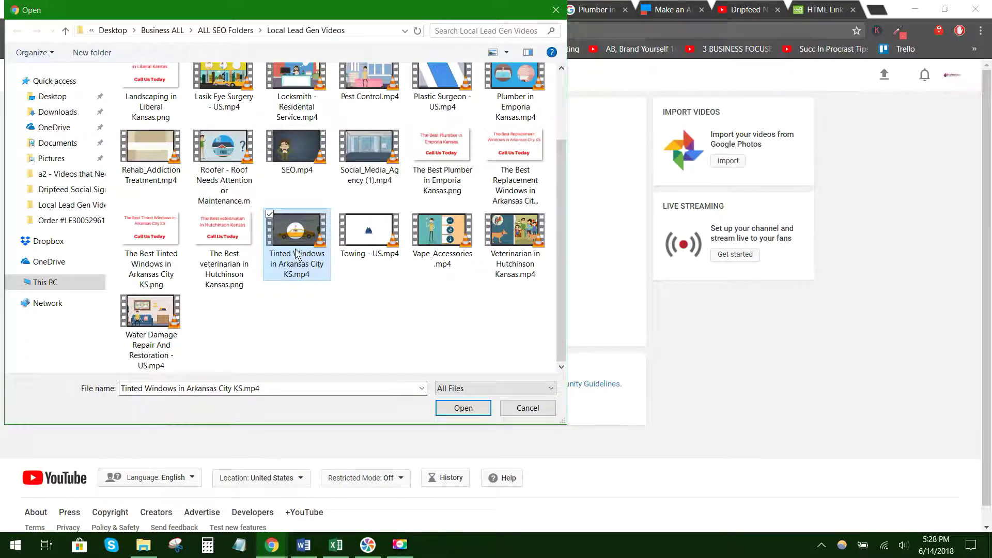
{"action": "double_click", "coordinate": [295, 249]}
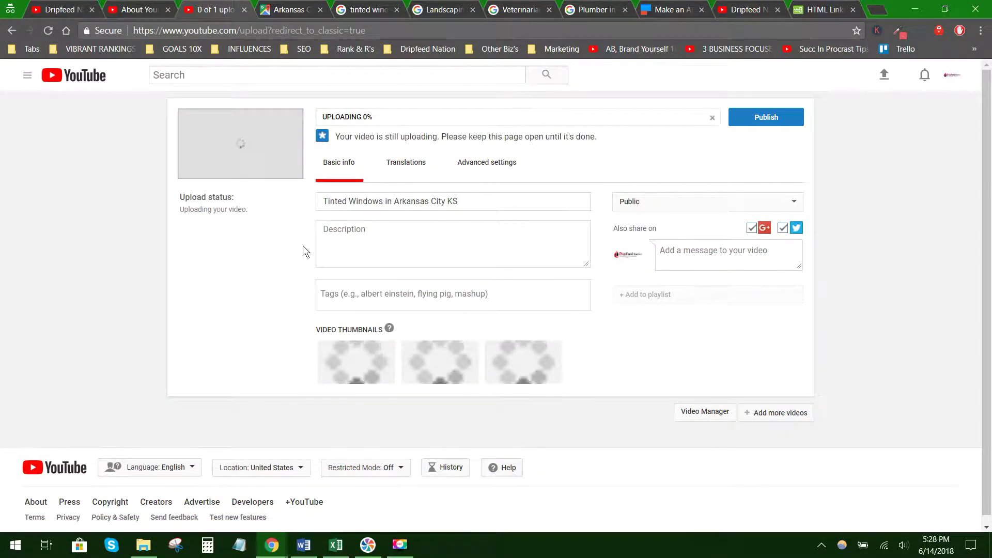
- Append a "|" separator and a second copy of "Tinted Windows in Arkansas City KS" to the video title
{"action": "left_click", "coordinate": [471, 208]}
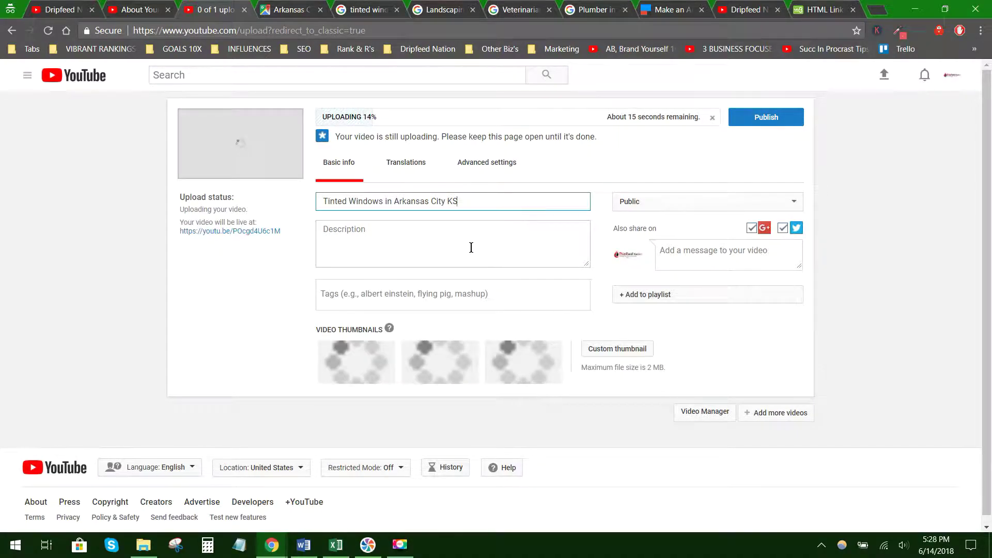
{"action": "type", "text": "|"}
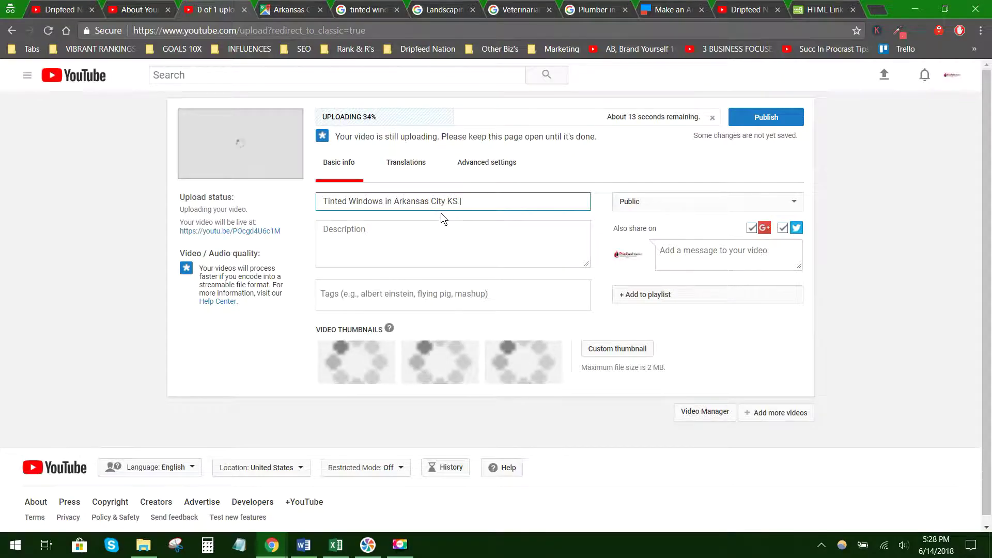
{"action": "left_click_drag", "start_coordinate": [457, 204], "coordinate": [318, 201]}
{"action": "key", "text": "ctrl+c"}
{"action": "left_click", "coordinate": [522, 206]}
{"action": "key", "text": "ctrl+v"}
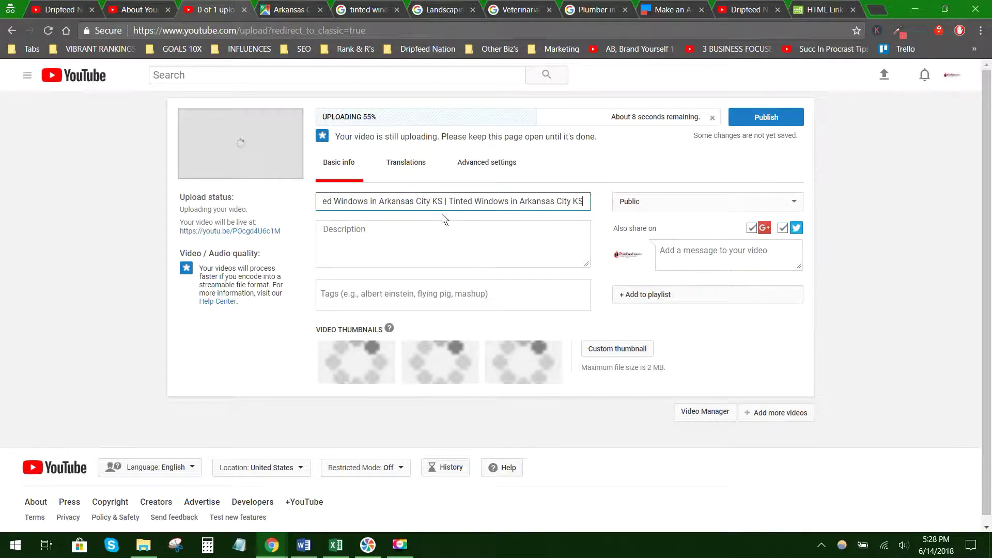
- Shorten the phrase after the title's separator to the place name only, written as "Arkansas City Kansas"
{"action": "left_click", "coordinate": [517, 203]}
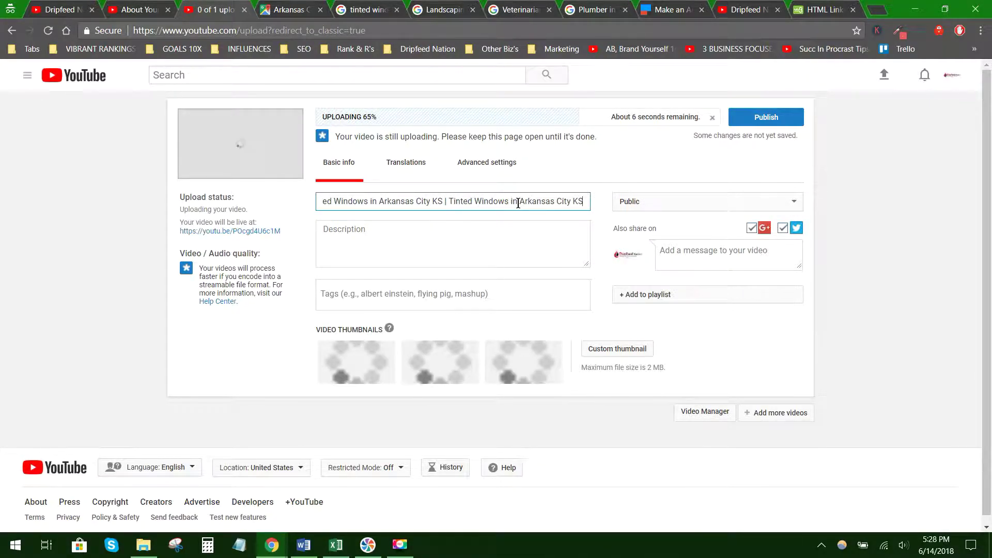
{"action": "key", "text": "BackSpace"}
{"action": "key", "text": "BackSpace"}
{"action": "key", "text": "BackSpace"}
{"action": "key", "text": "BackSpace"}
{"action": "key", "text": "BackSpace"}
{"action": "key", "text": "BackSpace"}
{"action": "key", "text": "BackSpace"}
{"action": "key", "text": "BackSpace"}
{"action": "key", "text": "BackSpace"}
{"action": "key", "text": "BackSpace"}
{"action": "key", "text": "BackSpace"}
{"action": "key", "text": "BackSpace"}
{"action": "key", "text": "BackSpace"}
{"action": "key", "text": "BackSpace"}
{"action": "key", "text": "BackSpace"}
{"action": "key", "text": "BackSpace"}
{"action": "key", "text": "BackSpace"}
{"action": "key", "text": "BackSpace"}
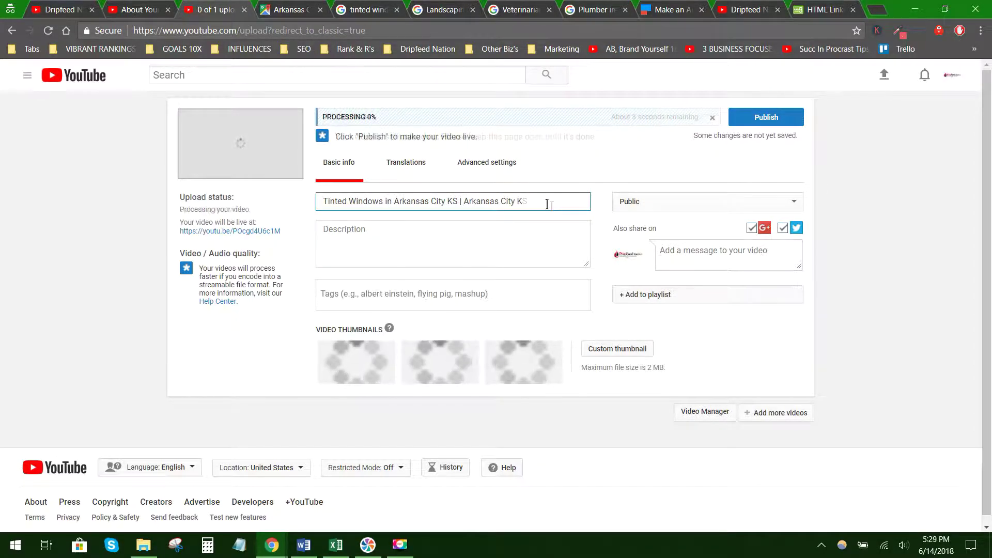
{"action": "left_click", "coordinate": [549, 204]}
{"action": "key", "text": "BackSpace"}
{"action": "type", "text": "ansas"}
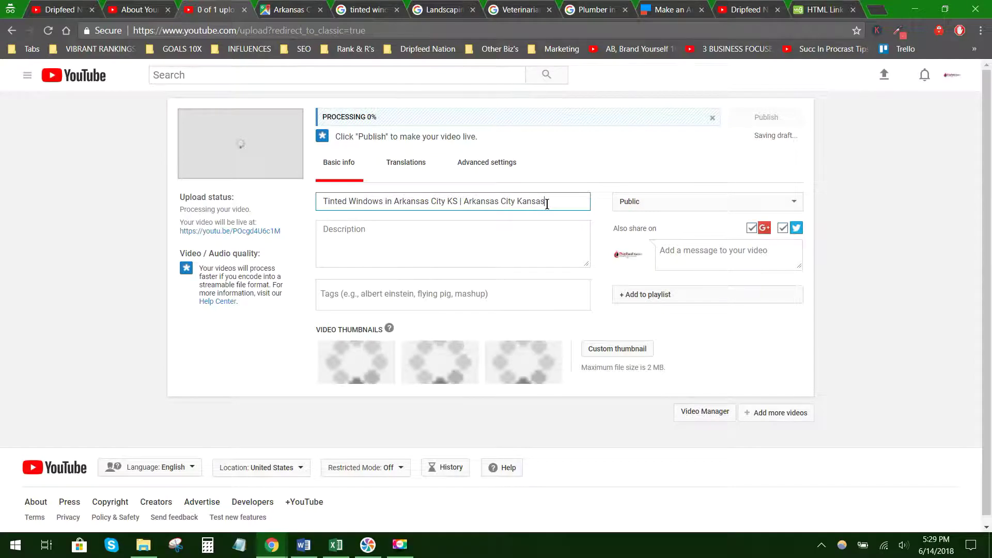
- Extend the end of the video title with "Tinted Windows find them here"
{"action": "left_click_drag", "start_coordinate": [381, 200], "coordinate": [290, 199]}
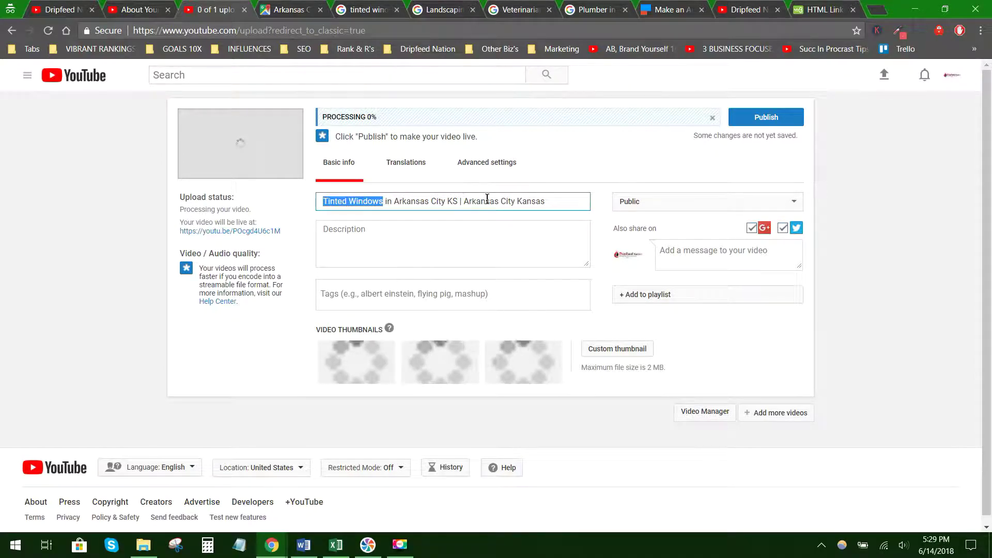
{"action": "left_click", "coordinate": [580, 202]}
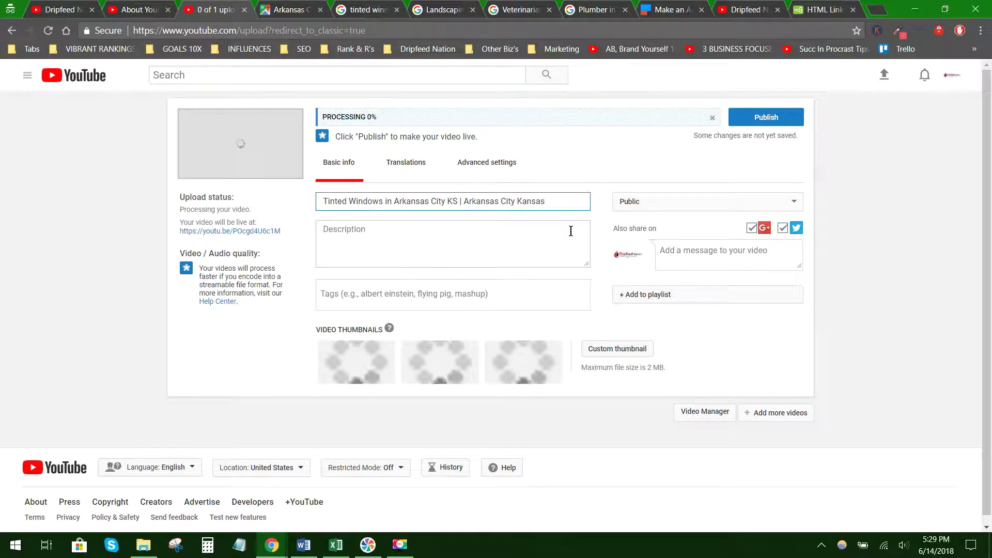
{"action": "key", "text": "ctrl+v"}
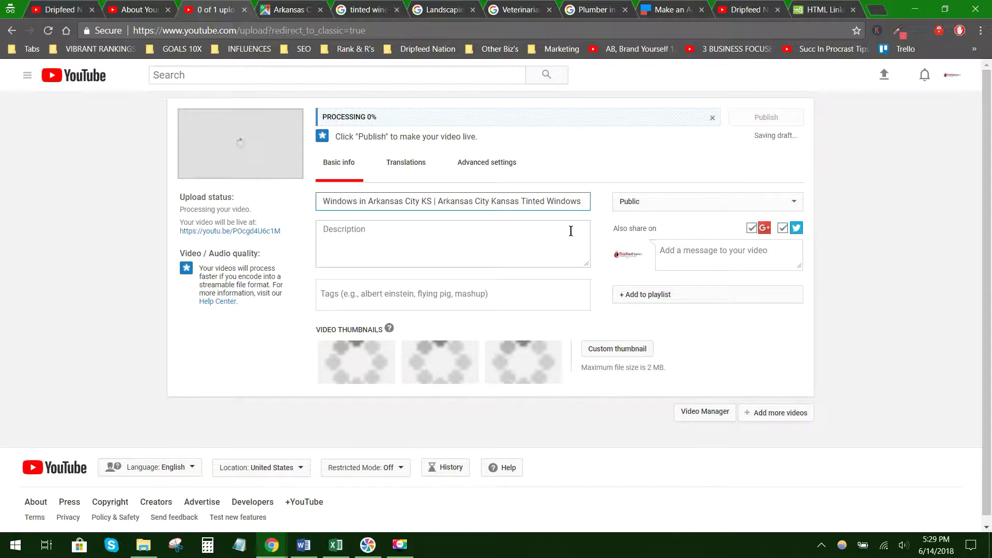
{"action": "type", "text": "find he"}
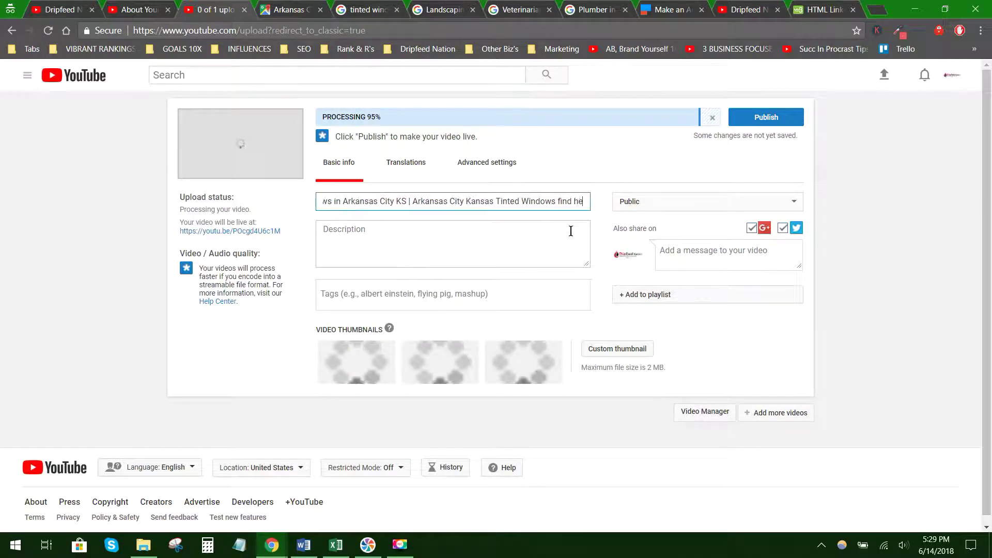
{"action": "key", "text": "BackSpace"}
{"action": "key", "text": "BackSpace"}
{"action": "type", "text": "t"}
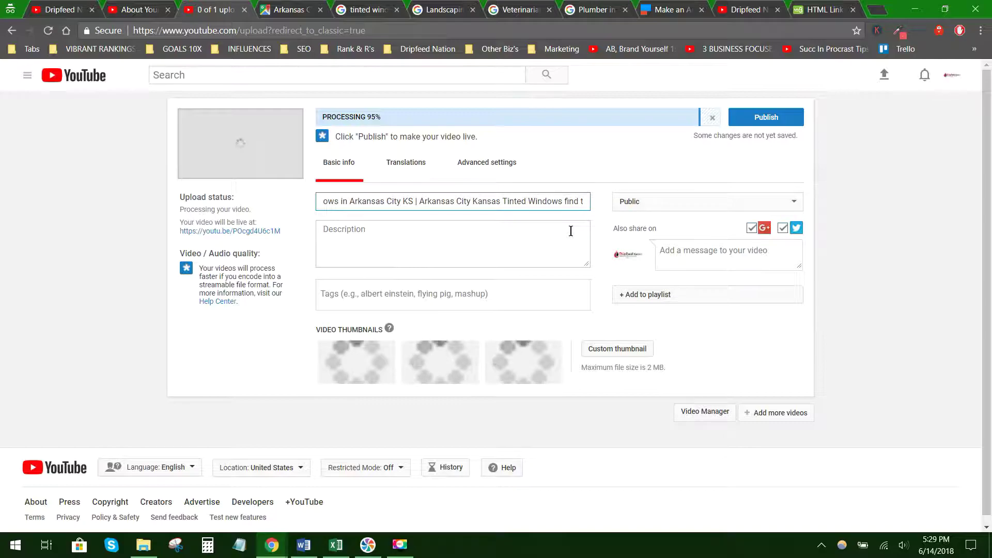
{"action": "type", "text": "hem here"}
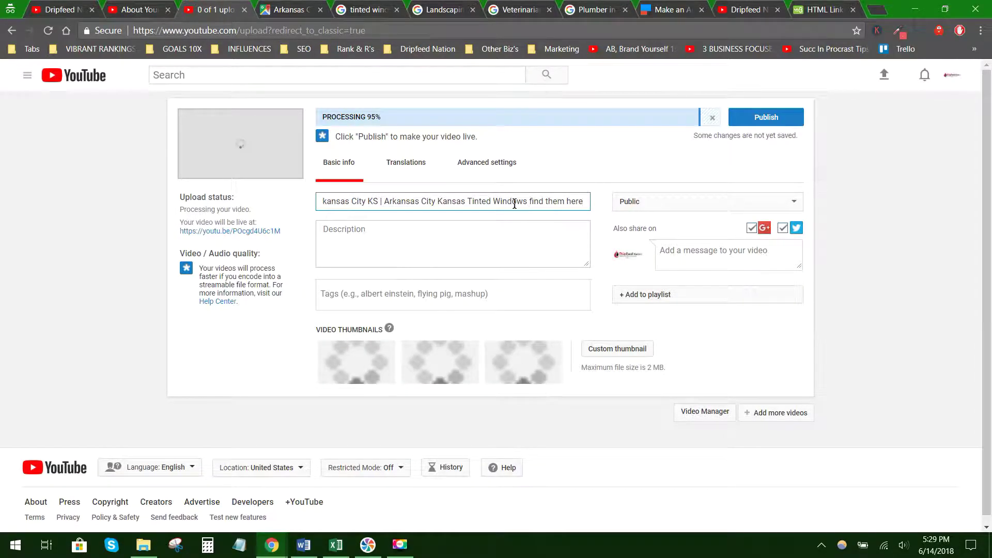
- Copy "Tinted Windows in Arkansas City KS" from the title and repeat it on separate lines in the description
{"action": "left_click_drag", "start_coordinate": [389, 196], "coordinate": [234, 191]}
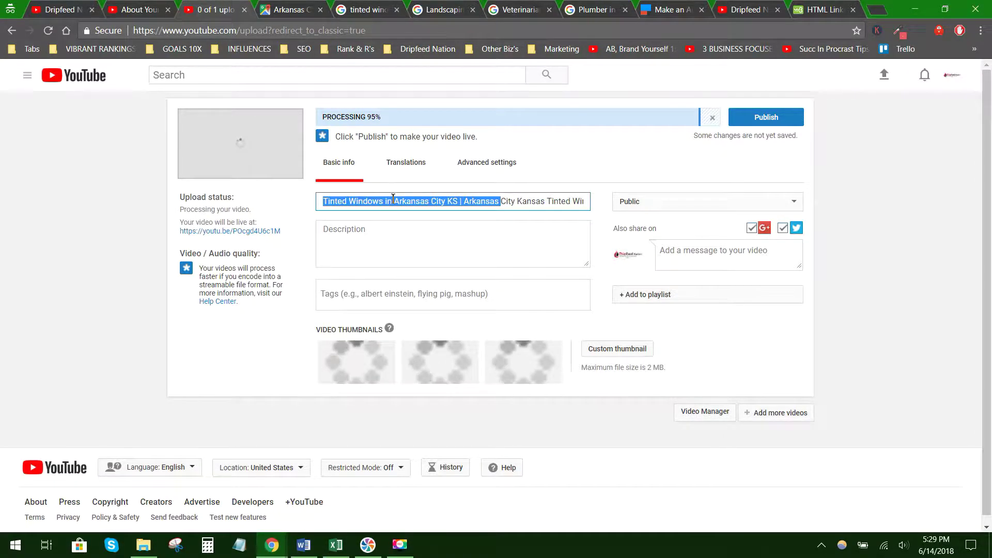
{"action": "key", "text": "Right"}
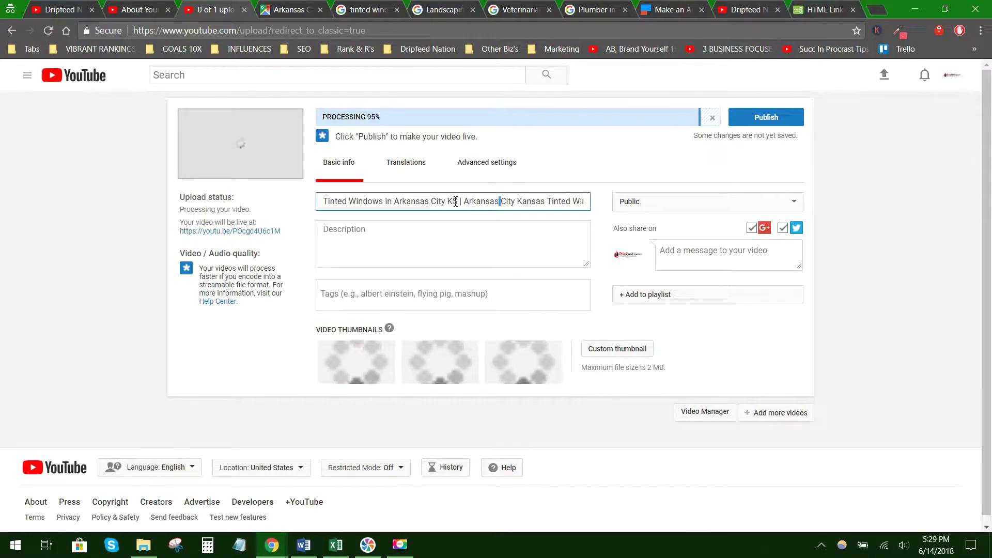
{"action": "left_click_drag", "start_coordinate": [455, 201], "coordinate": [274, 193]}
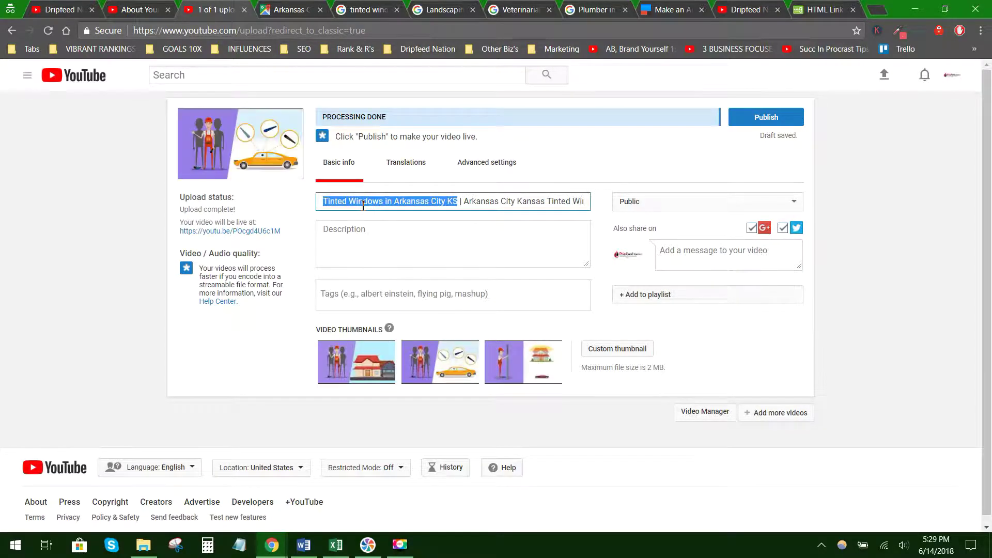
{"action": "left_click", "coordinate": [399, 237]}
{"action": "key", "text": "ctrl+v"}
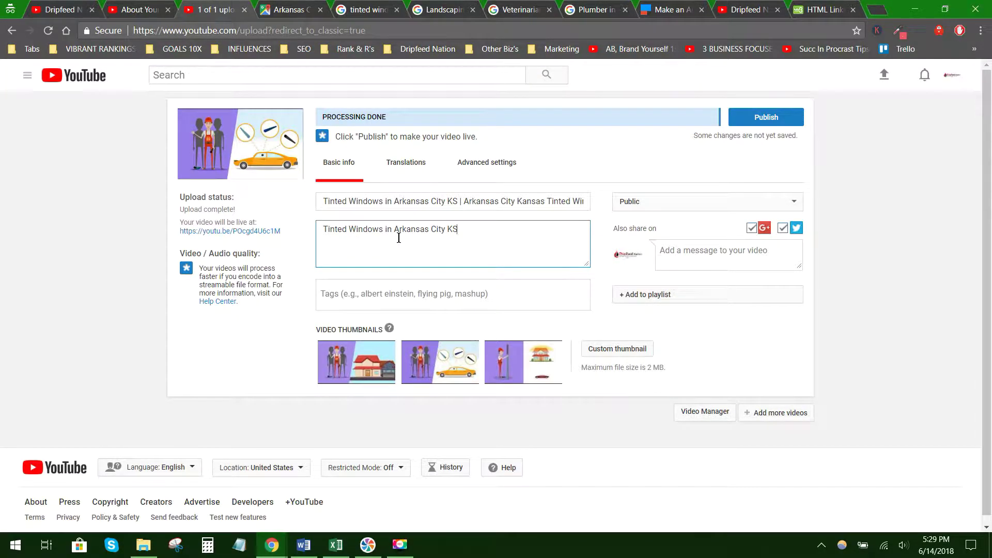
{"action": "key", "text": "ctrl+v"}
{"action": "key", "text": "ctrl+v"}
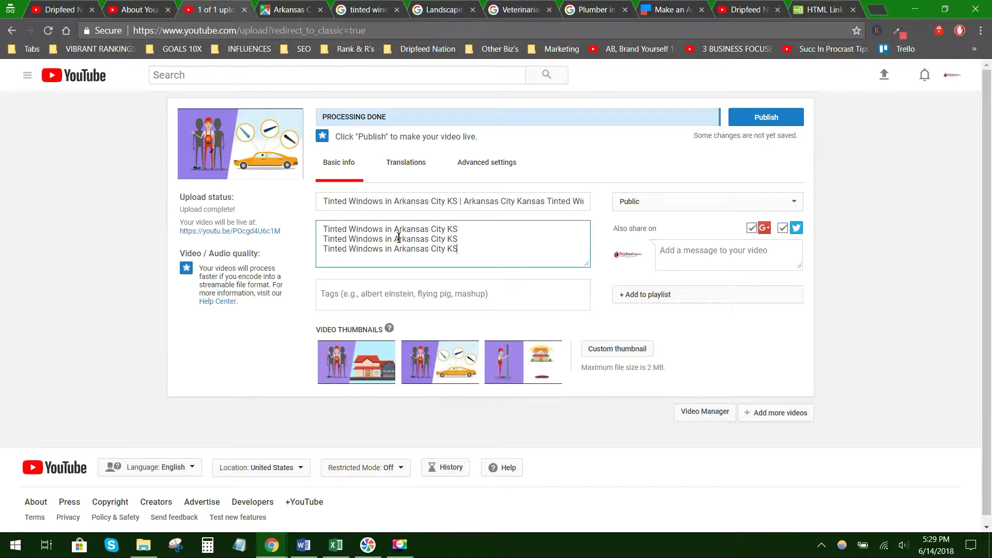
{"action": "key", "text": "Return"}
{"action": "key", "text": "ctrl+v"}
{"action": "key", "text": "Return"}
{"action": "key", "text": "ctrl+v"}
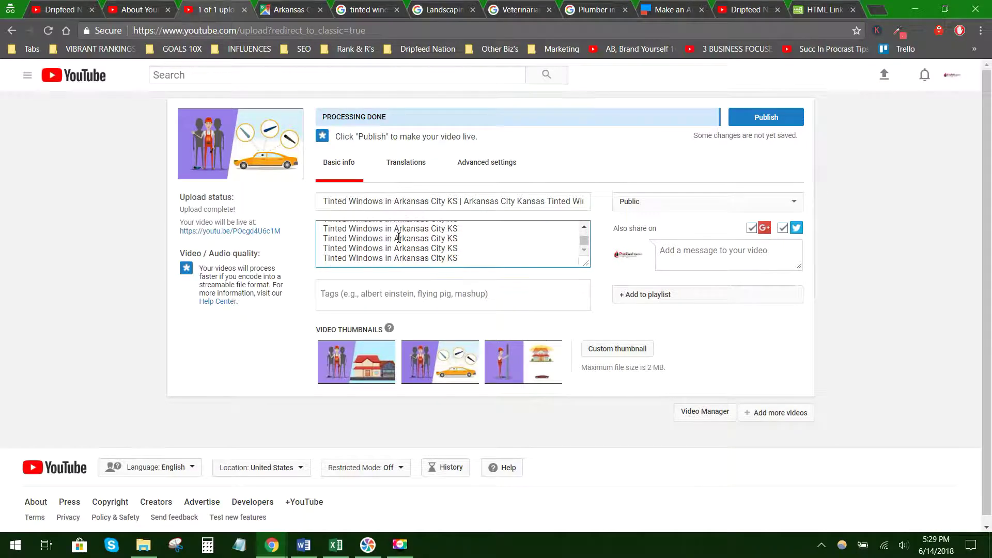
- Below the repeated keyword lines, leave a blank line and add "This is part of a case study" with "find it here -"
{"action": "scroll", "coordinate": [398, 238], "scroll_direction": "down", "scroll_amount": 1}
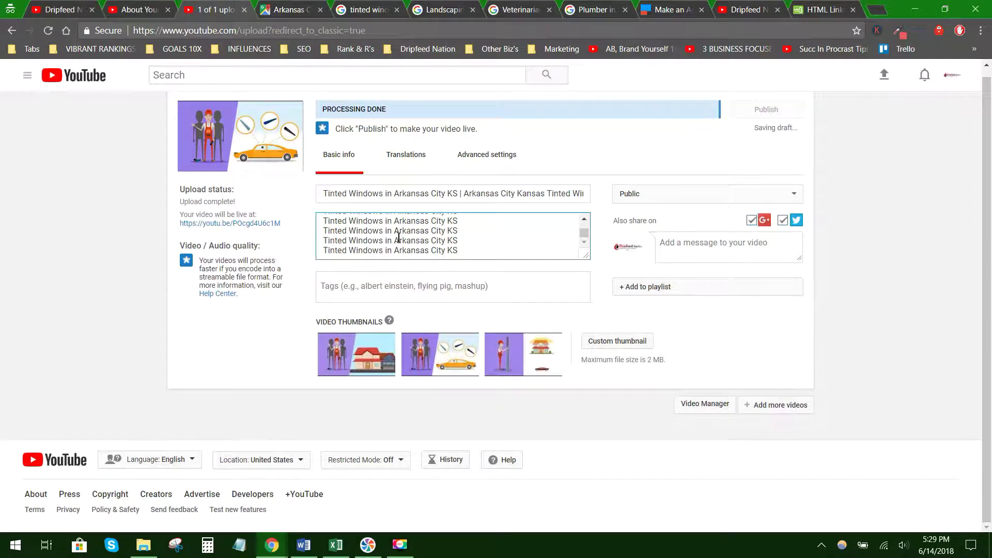
{"action": "left_click", "coordinate": [469, 252]}
{"action": "key", "text": "Return"}
{"action": "key", "text": "Return"}
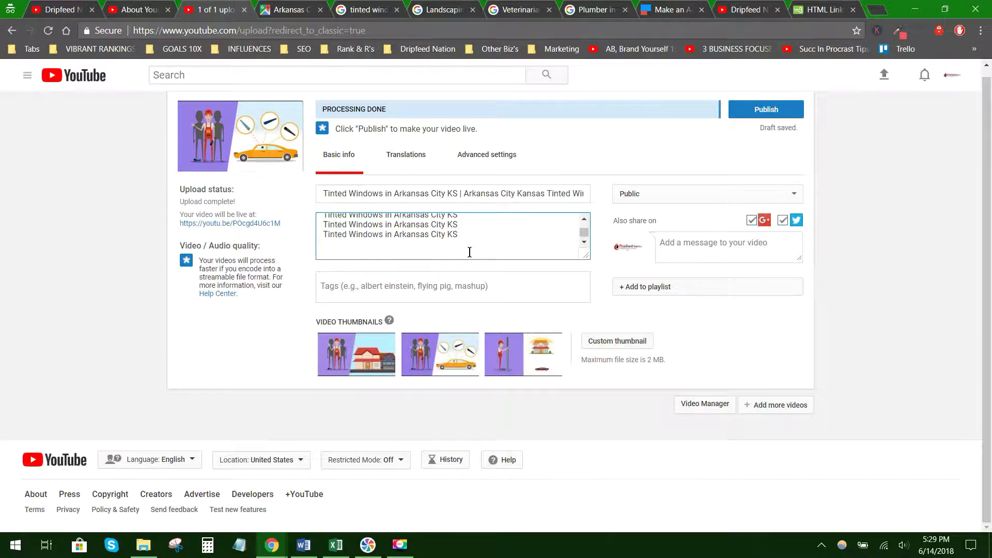
{"action": "type", "text": "This is part of a case studym"}
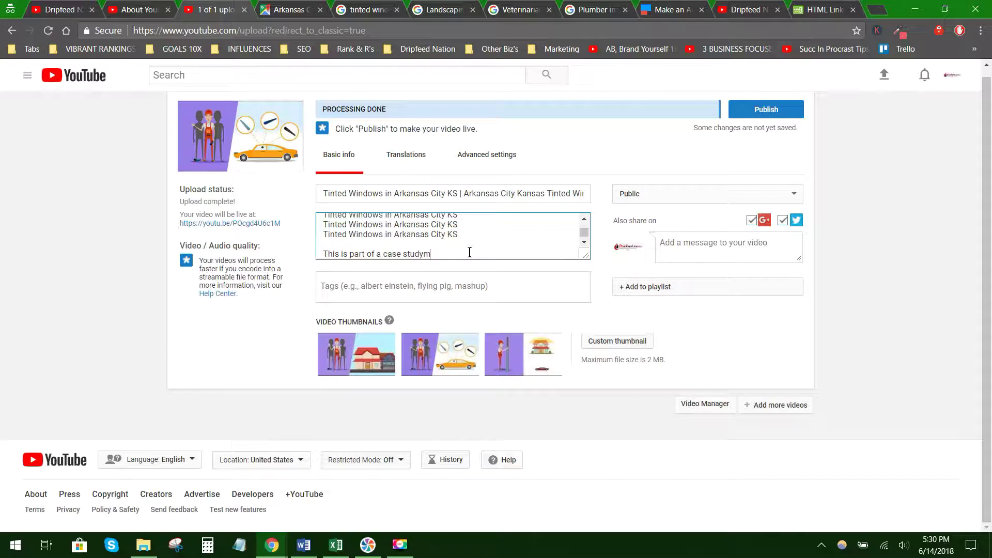
{"action": "type", "text": "find it here -"}
- Copy the Dripfeed Nation channel URL without "/featured" and paste it after "find it here -" in the video description
{"action": "left_click", "coordinate": [135, 9]}
{"action": "left_click", "coordinate": [57, 14]}
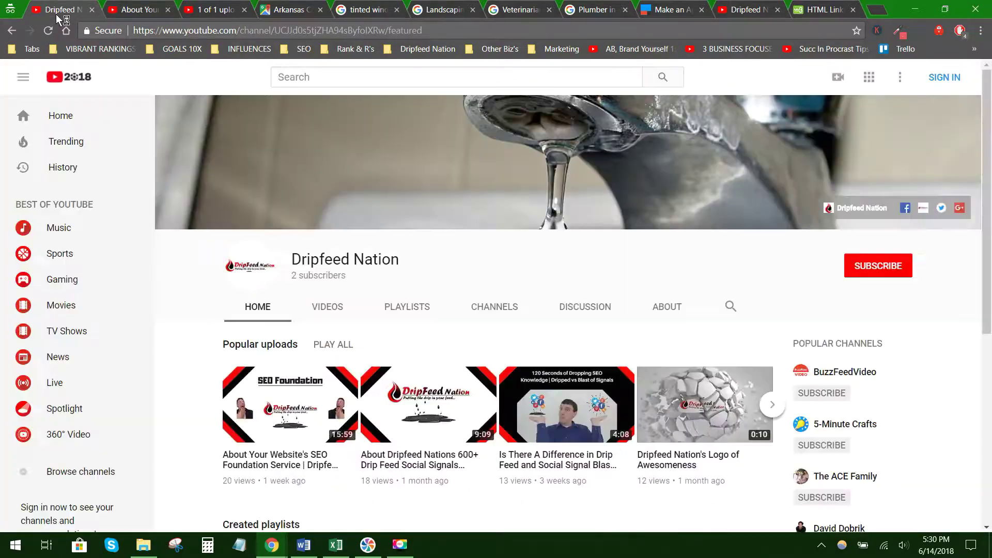
{"action": "left_click", "coordinate": [255, 28]}
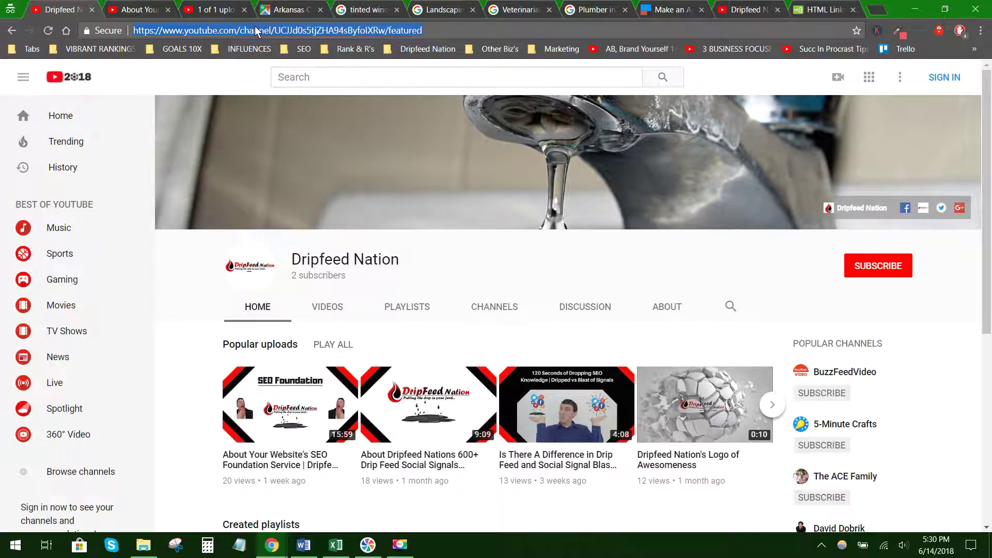
{"action": "left_click_drag", "start_coordinate": [219, 30], "coordinate": [385, 30]}
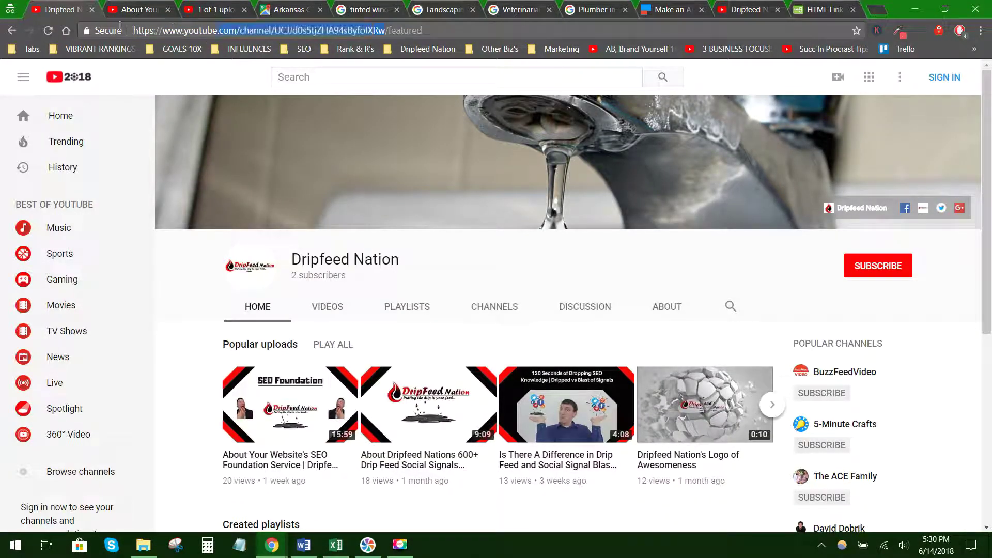
{"action": "left_click_drag", "start_coordinate": [120, 25], "coordinate": [86, 30]}
{"action": "key", "text": "ctrl+c"}
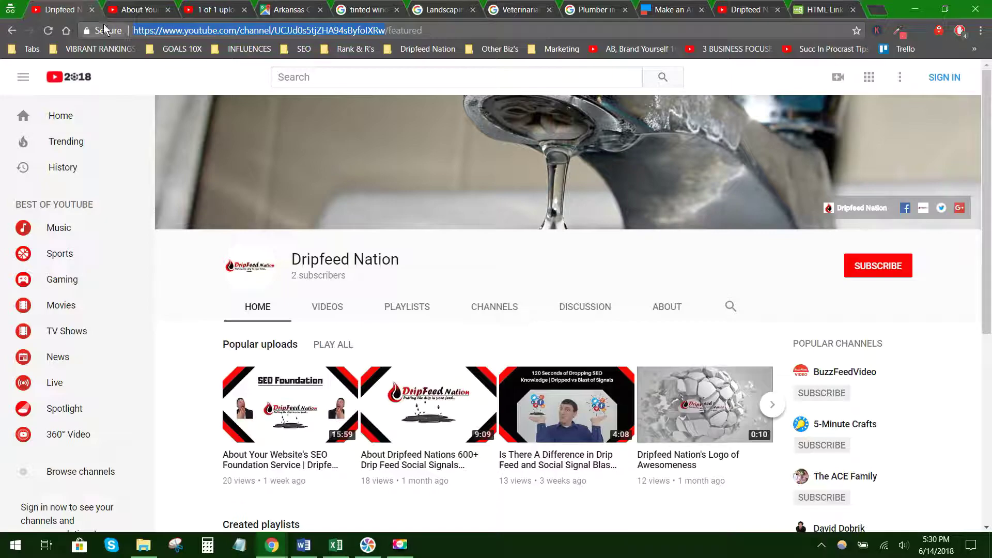
{"action": "left_click", "coordinate": [189, 9]}
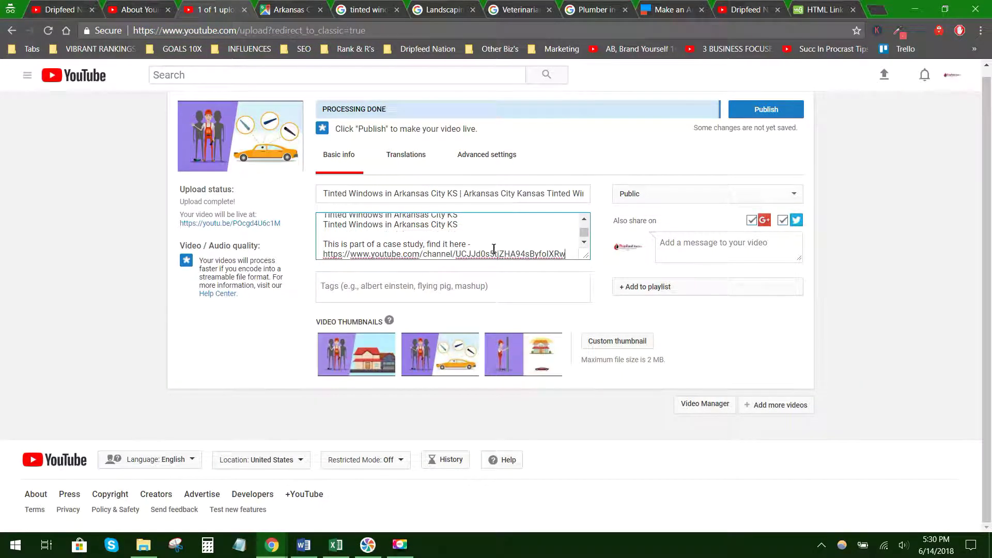
{"action": "key", "text": "ctrl+v"}
- Copy the keyword line "Tinted Windows in Arkansas City KS" from the description and add it as a video tag
{"action": "left_click", "coordinate": [455, 281]}
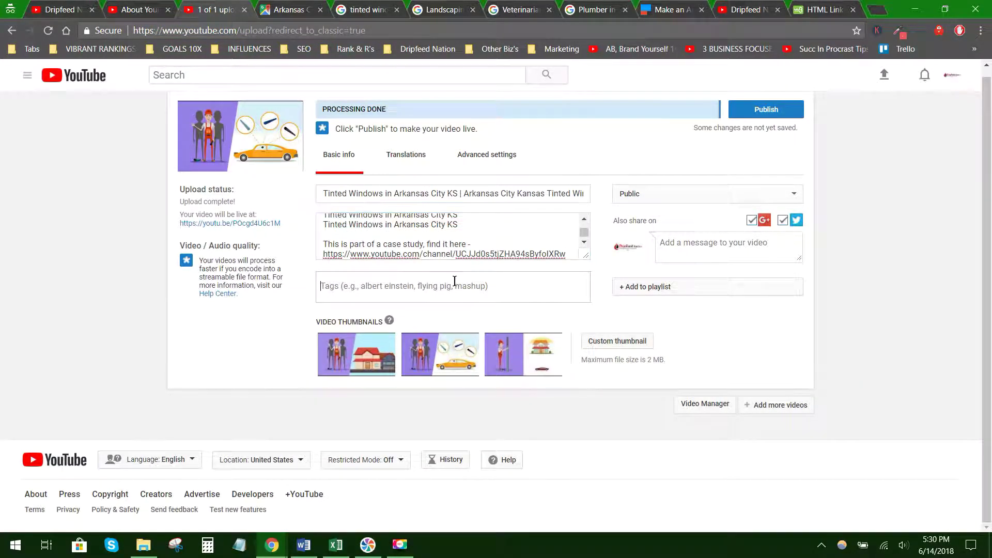
{"action": "triple_click", "coordinate": [448, 223]}
{"action": "key", "text": "ctrl+c"}
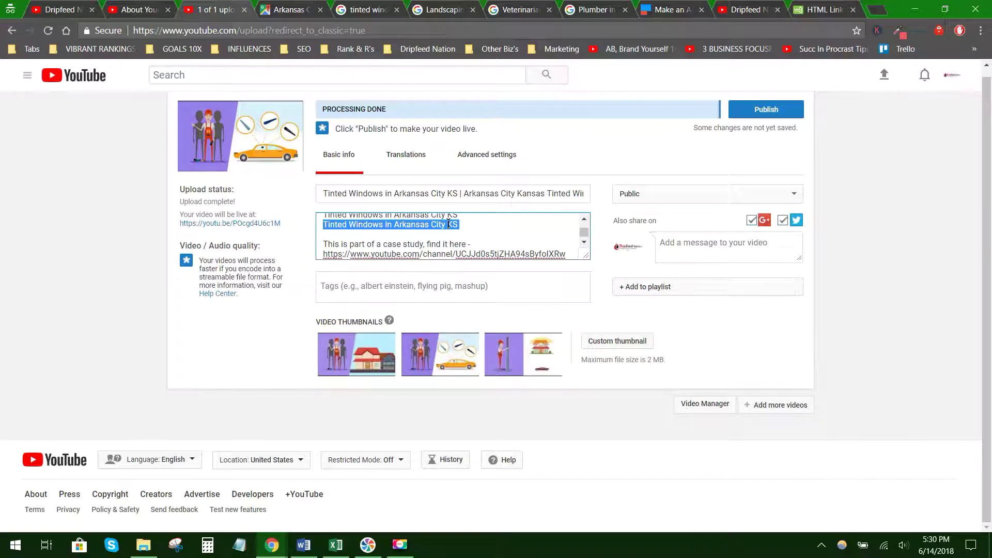
{"action": "left_click", "coordinate": [408, 285]}
{"action": "key", "text": "ctrl+v"}
{"action": "key", "text": "Return"}
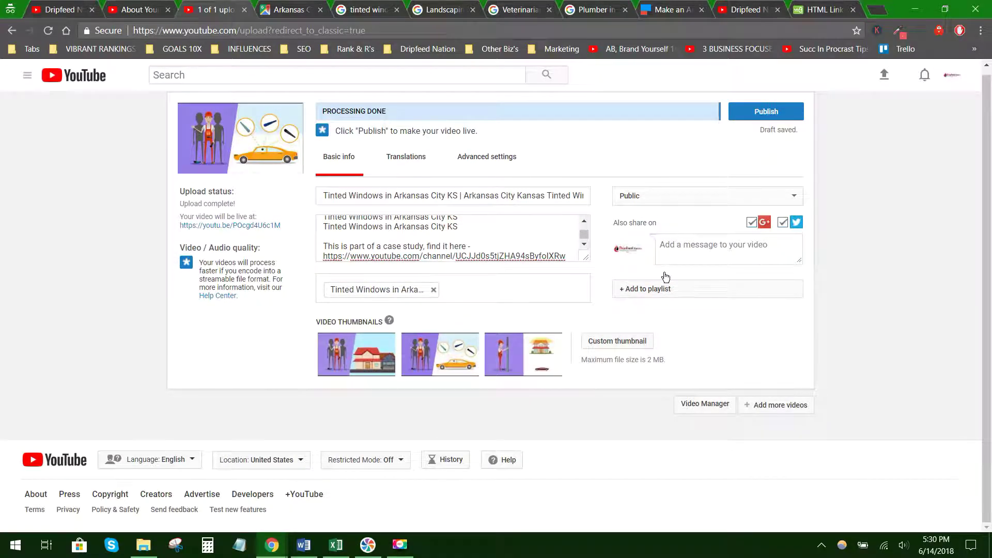
- Create a public playlist named "Tinted Windows in Arkansas City KS" and assign the video to it
{"action": "left_click", "coordinate": [638, 288]}
{"action": "left_click", "coordinate": [683, 487]}
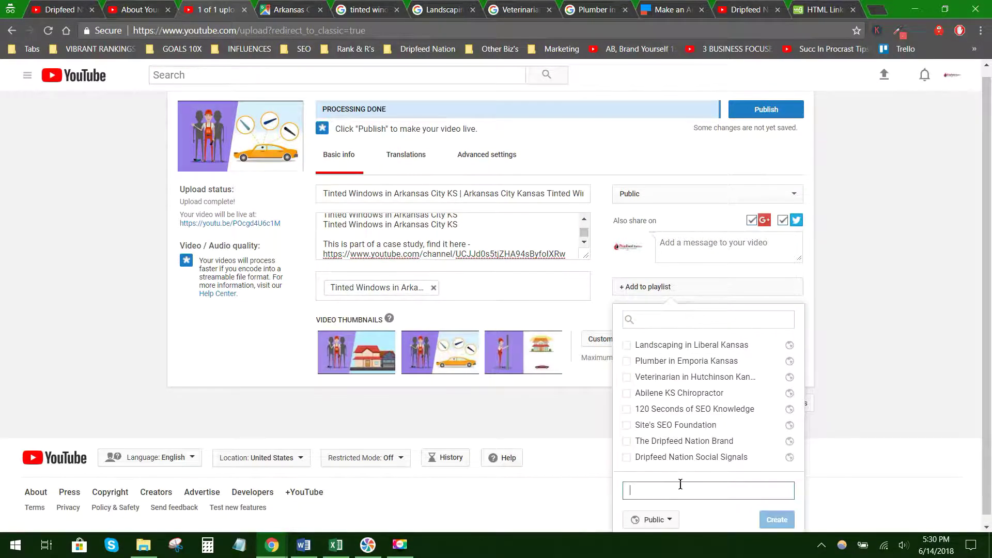
{"action": "key", "text": "ctrl+v"}
{"action": "left_click", "coordinate": [786, 521]}
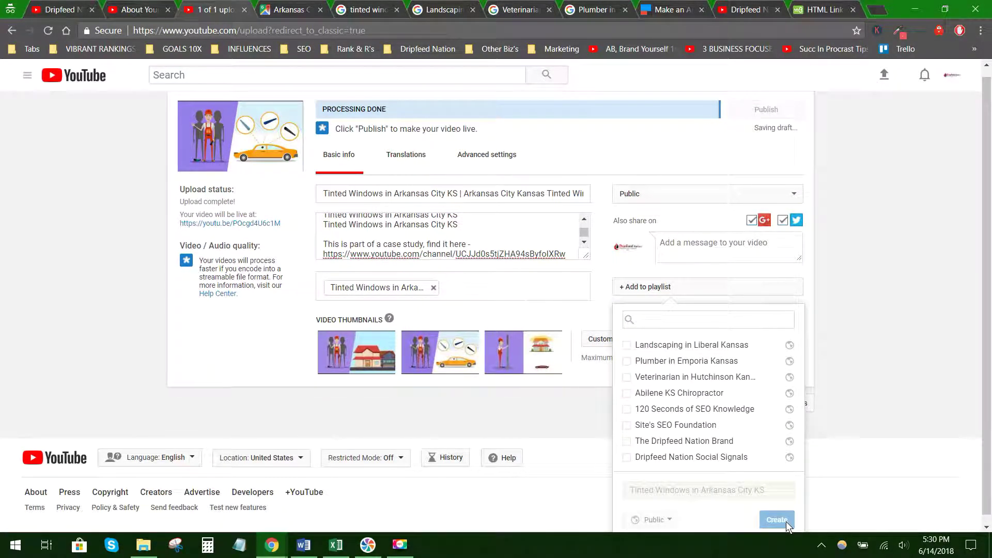
{"action": "left_click", "coordinate": [590, 417]}
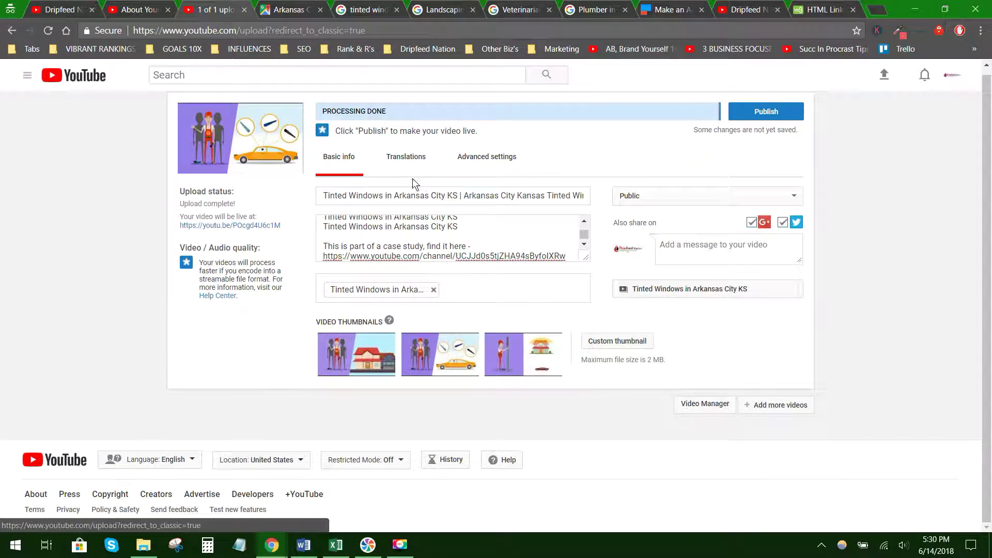
- Upload "The Best Replacement Windows in Arkansas City KS.png" as the video's custom thumbnail
{"action": "left_click", "coordinate": [629, 349]}
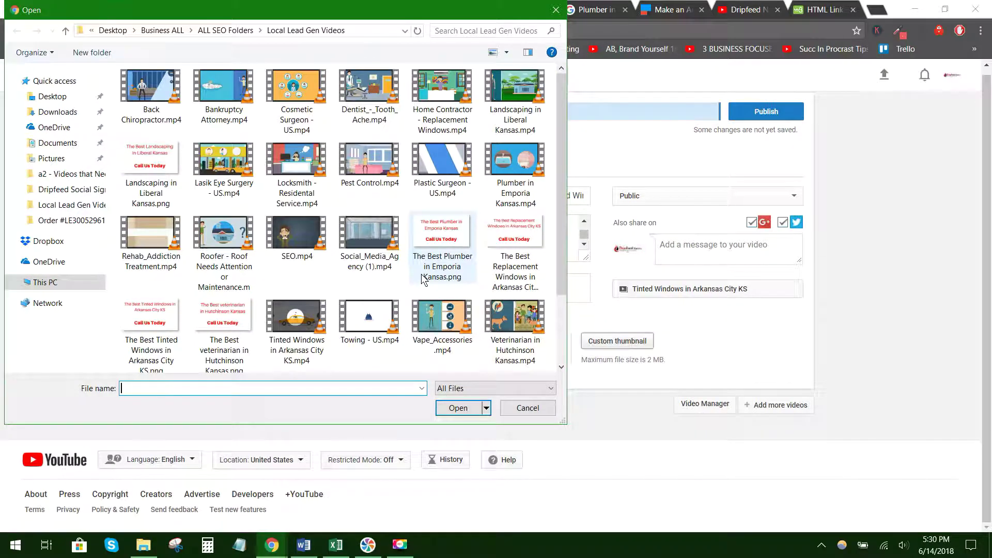
{"action": "scroll", "coordinate": [381, 281], "scroll_direction": "down", "scroll_amount": 2}
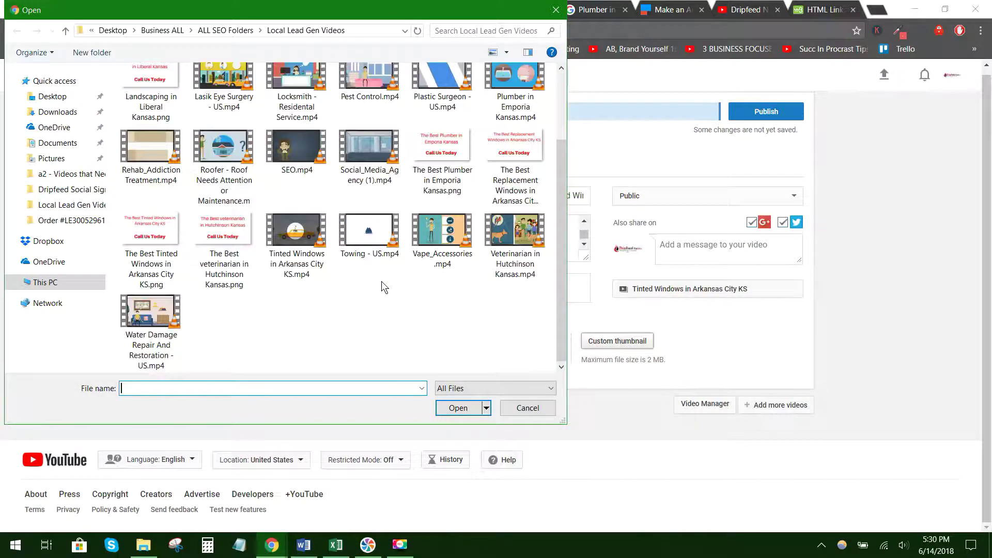
{"action": "left_click", "coordinate": [495, 189]}
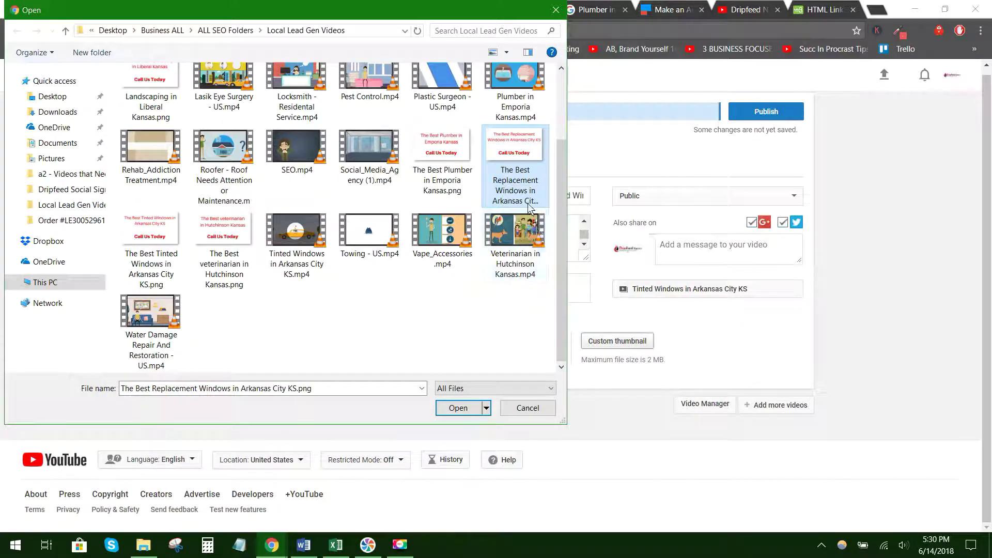
{"action": "double_click", "coordinate": [519, 168]}
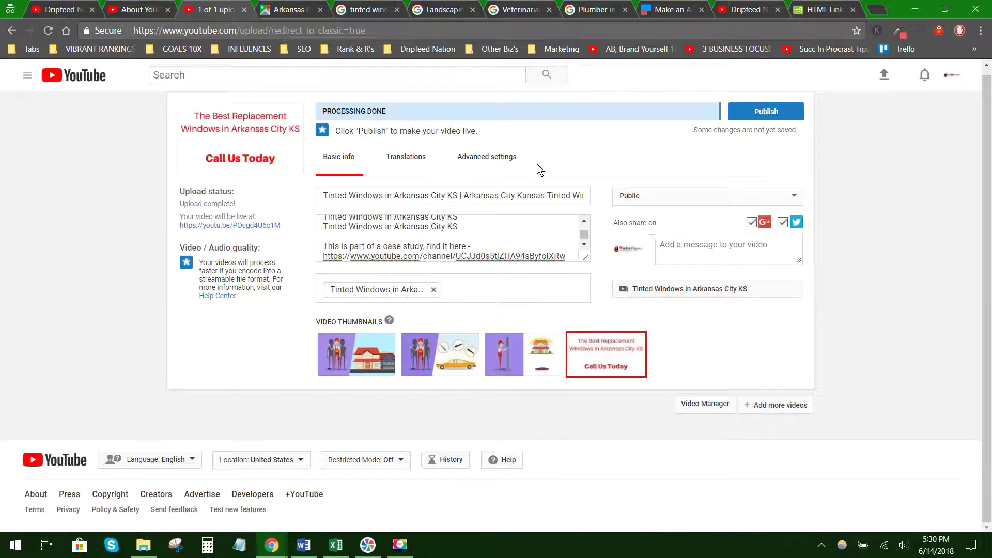
- Set the recording date to today, June 14, 2018, and the caption certification to "This content has never aired on television in the U.S."
{"action": "left_click", "coordinate": [507, 168]}
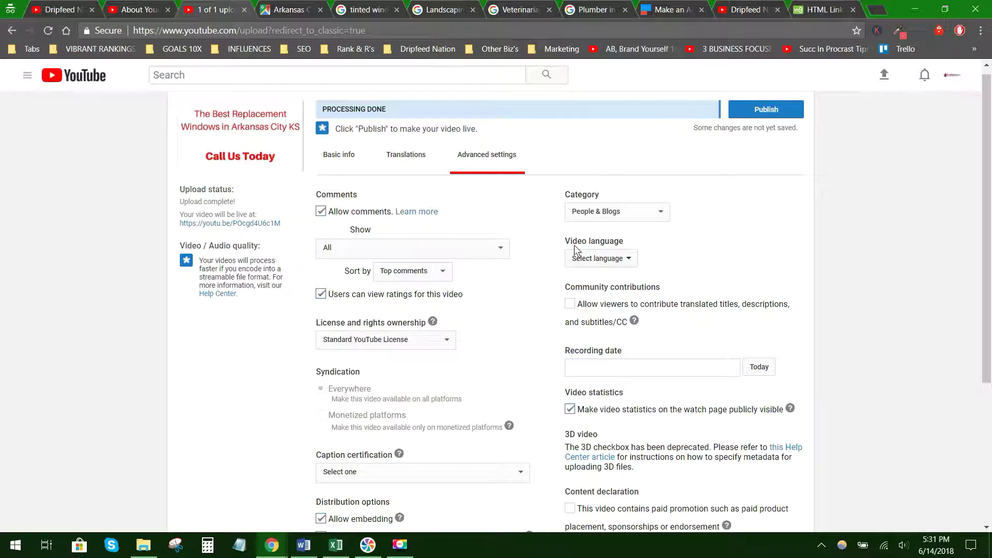
{"action": "left_click", "coordinate": [755, 366]}
{"action": "scroll", "coordinate": [542, 389], "scroll_direction": "down", "scroll_amount": 2}
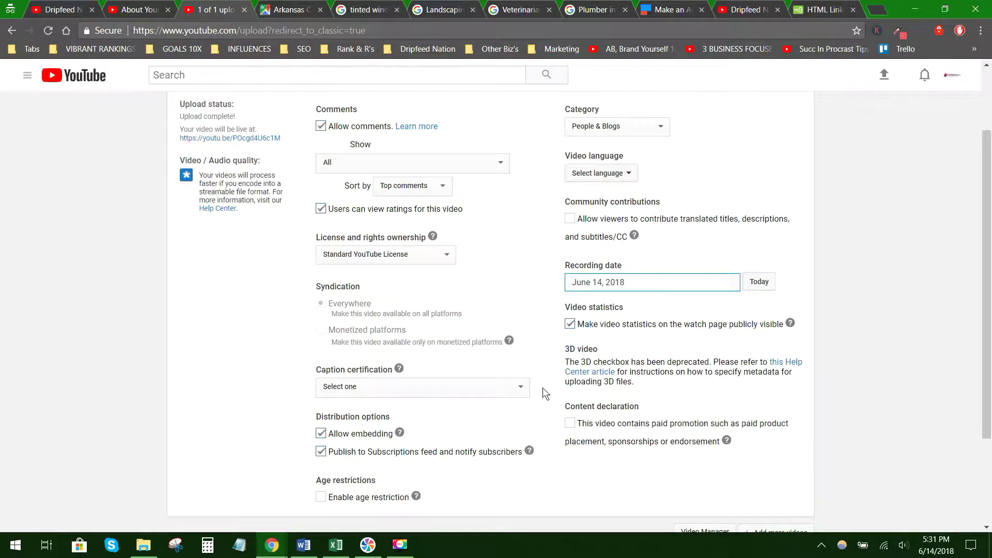
{"action": "left_click", "coordinate": [504, 390]}
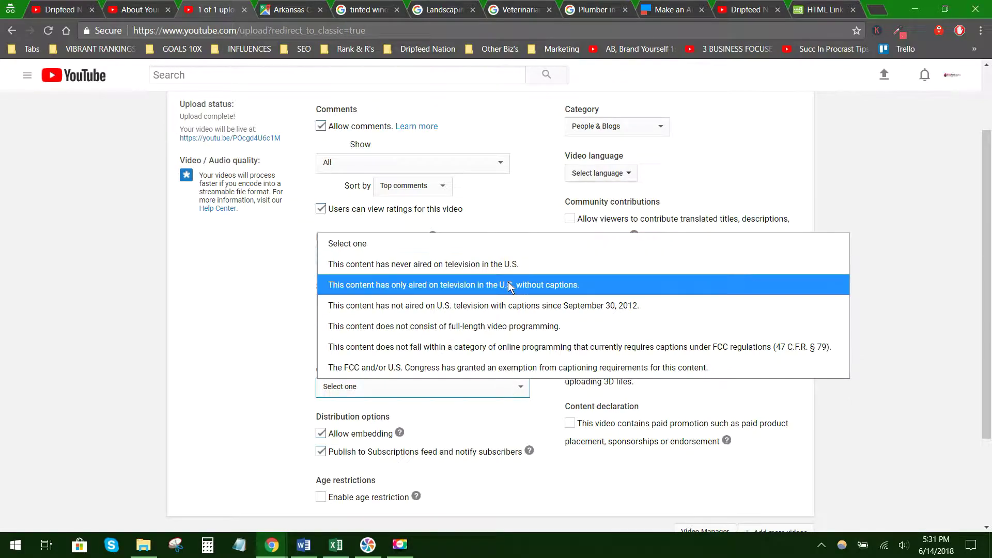
{"action": "left_click", "coordinate": [513, 264]}
{"action": "scroll", "coordinate": [524, 252], "scroll_direction": "up", "scroll_amount": 2}
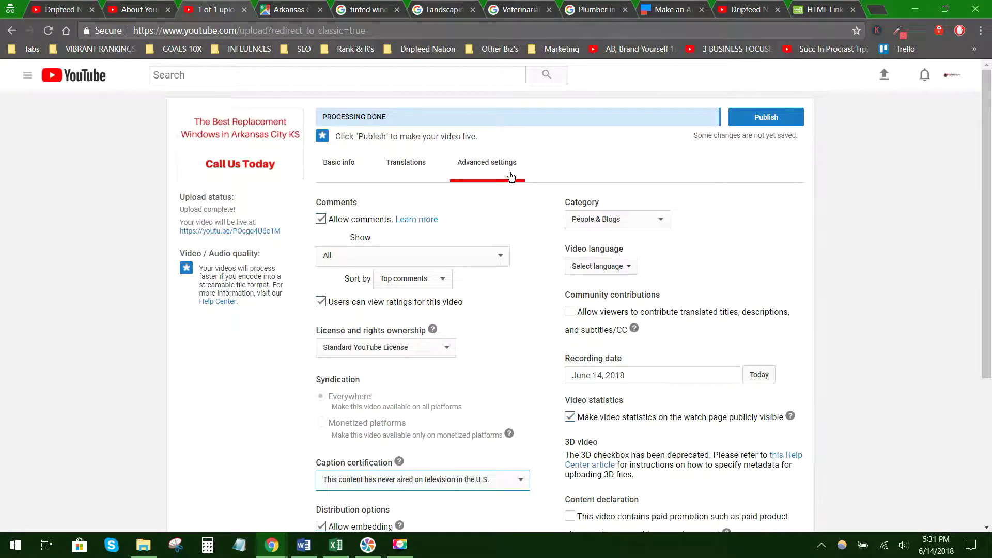
- Reselect the never-aired caption certification and set the video language to English
{"action": "scroll", "coordinate": [526, 287], "scroll_direction": "down", "scroll_amount": 2}
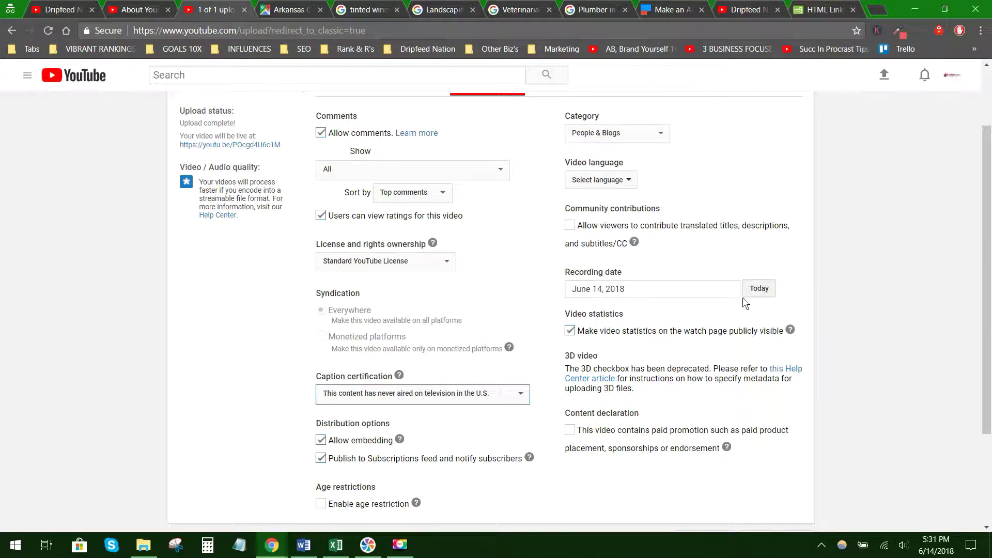
{"action": "left_click", "coordinate": [494, 398]}
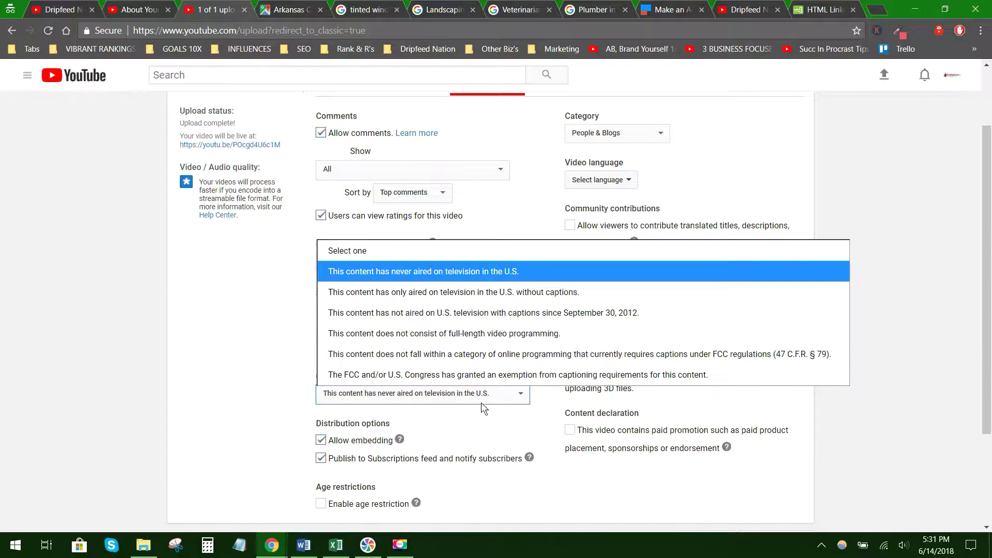
{"action": "left_click", "coordinate": [469, 275]}
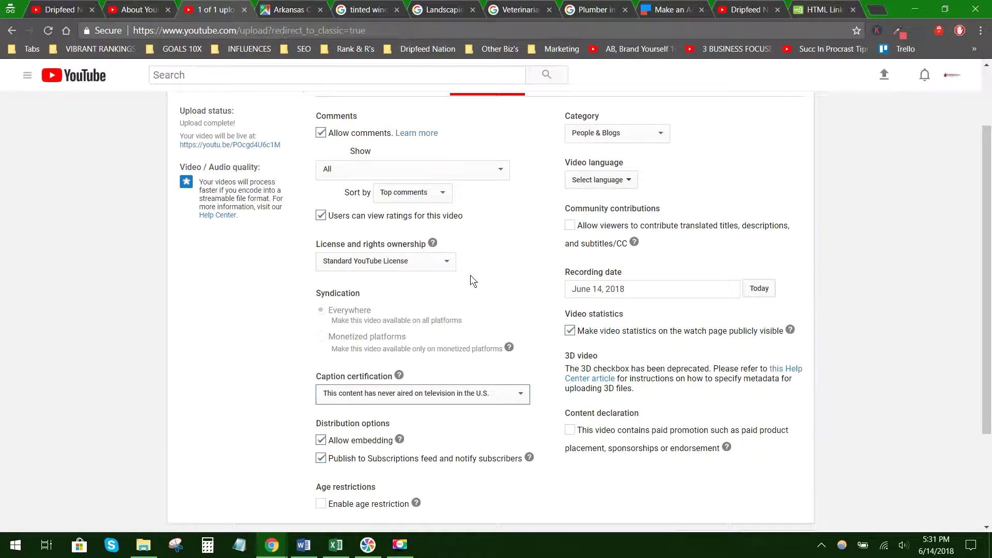
{"action": "left_click", "coordinate": [635, 183]}
{"action": "left_click", "coordinate": [619, 201]}
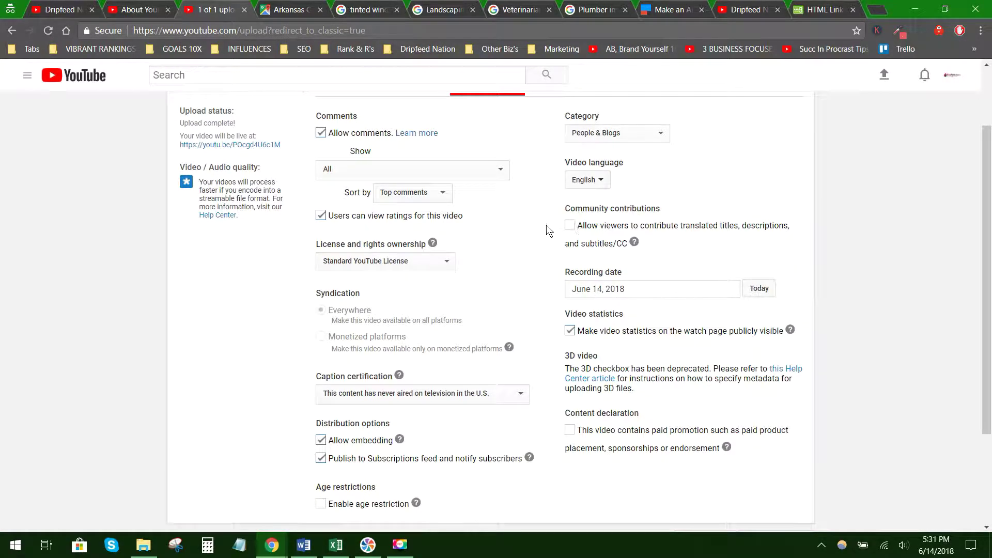
- Replace the video's custom thumbnail with "The Best Tinted Windows in Arkansas City KS.png"
{"action": "scroll", "coordinate": [546, 225], "scroll_direction": "up", "scroll_amount": 2}
{"action": "left_click", "coordinate": [339, 162]}
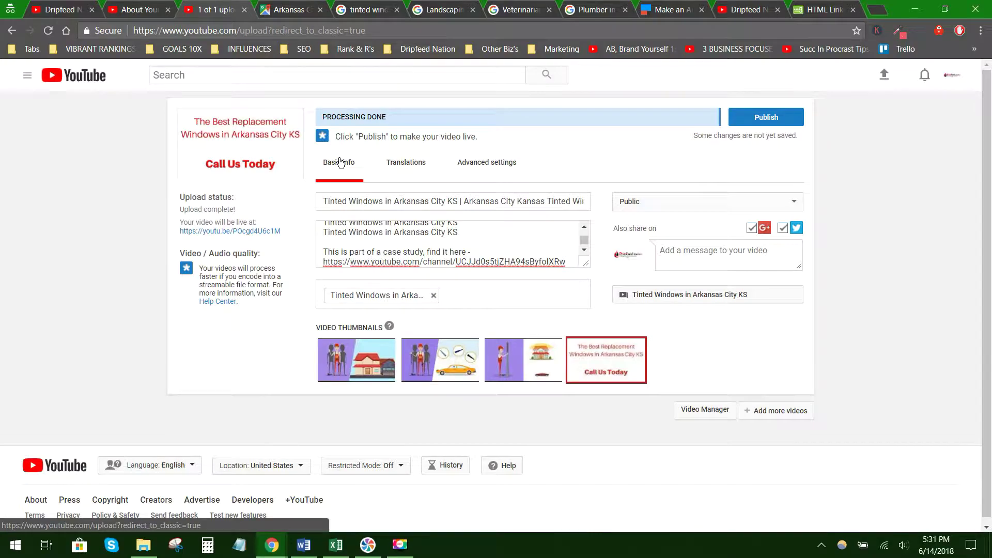
{"action": "mouse_move", "coordinate": [620, 364]}
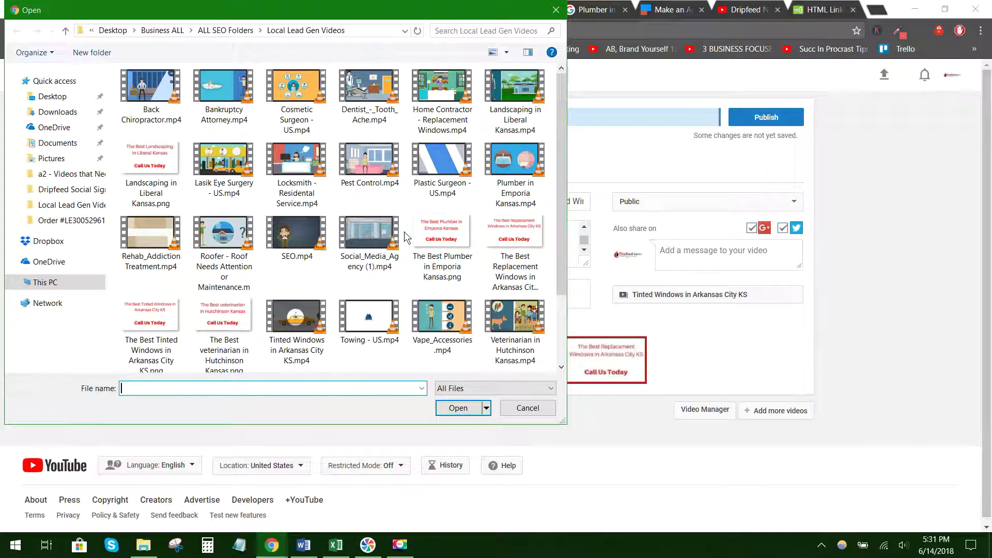
{"action": "scroll", "coordinate": [384, 294], "scroll_direction": "down", "scroll_amount": 2}
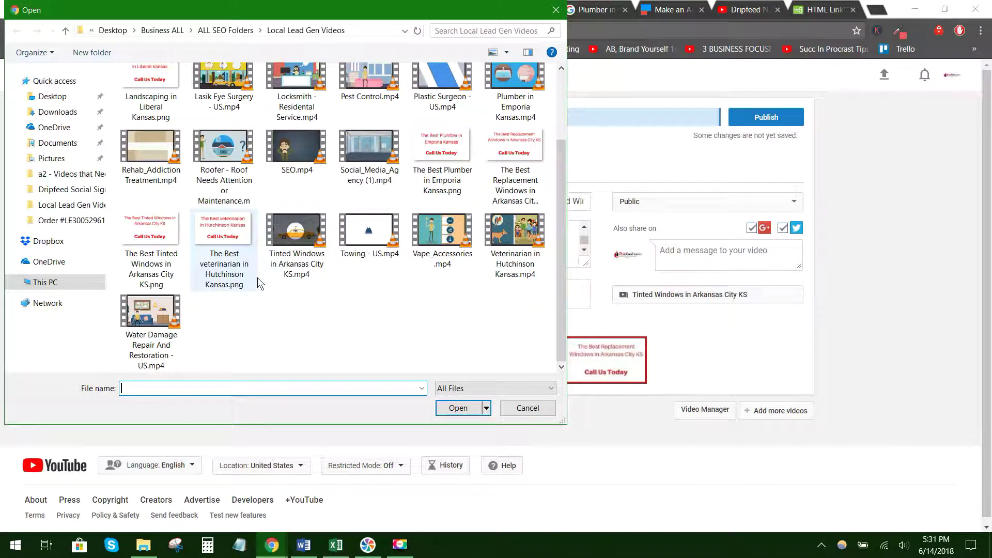
{"action": "double_click", "coordinate": [145, 270]}
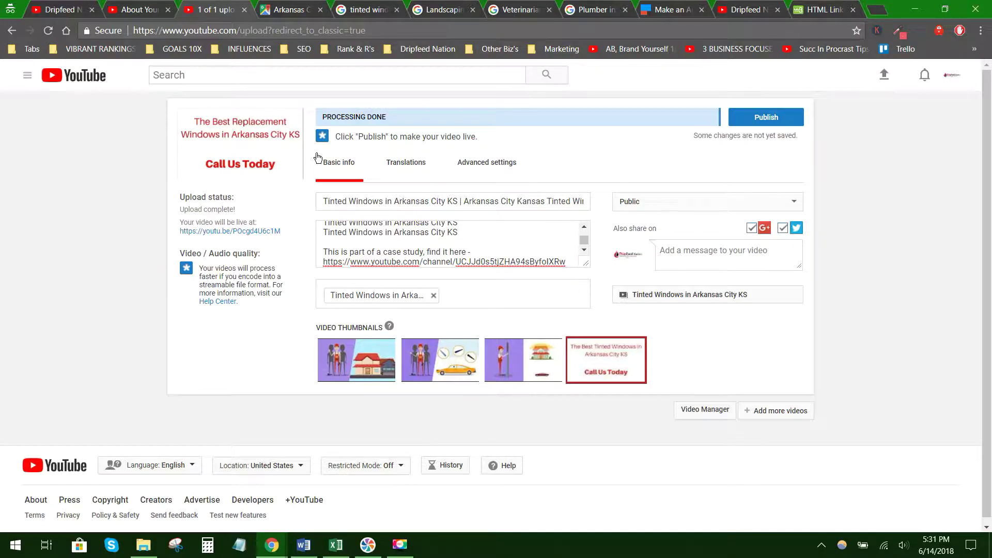
- Publish the tinted windows video, open the channel's video list, and close the finished upload page
{"action": "left_click", "coordinate": [779, 114]}
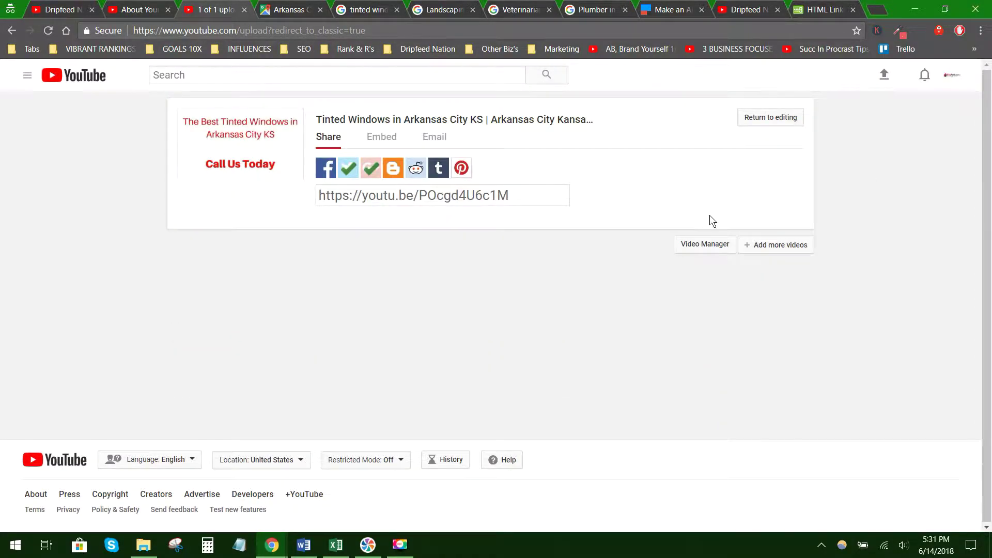
{"action": "left_click", "coordinate": [706, 244]}
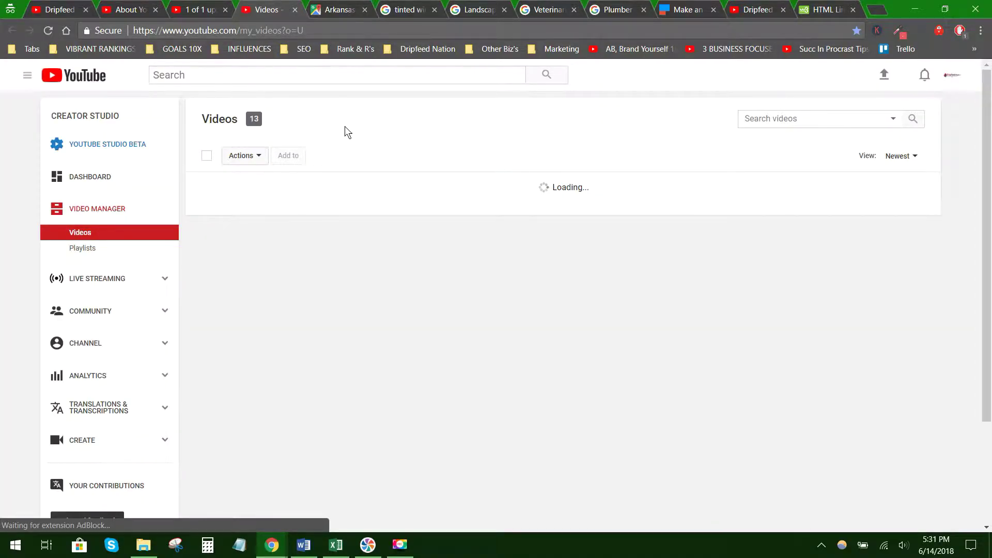
{"action": "left_click", "coordinate": [225, 11]}
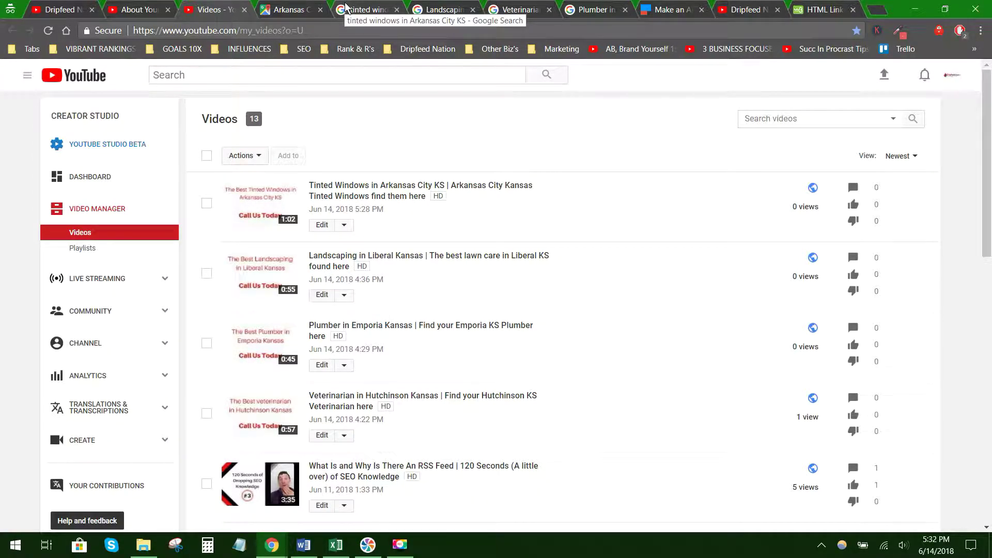
- Examine the Google results for "Landscaping in Liberal Kansas", checking the video results and the listings below them
{"action": "left_click", "coordinate": [430, 11]}
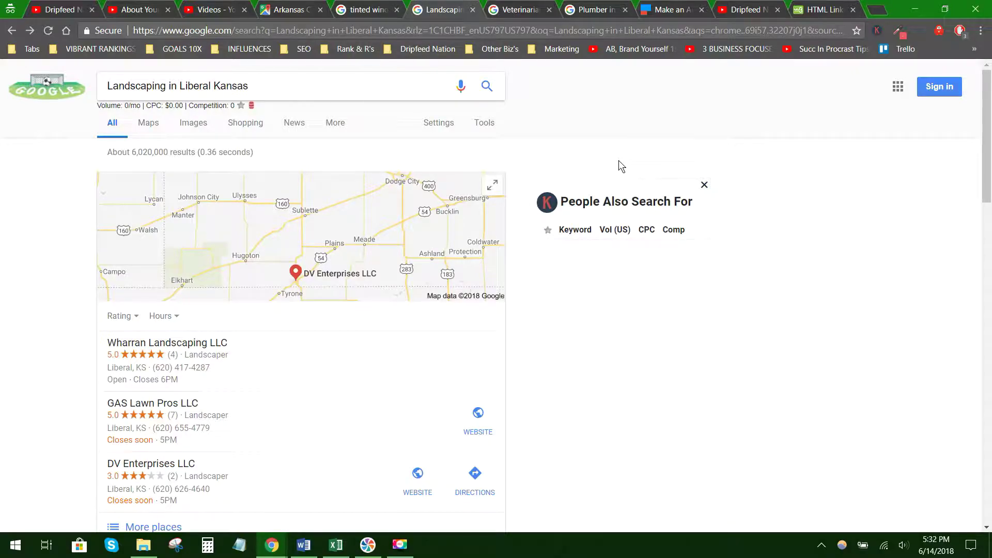
{"action": "scroll", "coordinate": [618, 160], "scroll_direction": "down", "scroll_amount": 1}
{"action": "scroll", "coordinate": [618, 160], "scroll_direction": "up", "scroll_amount": 1}
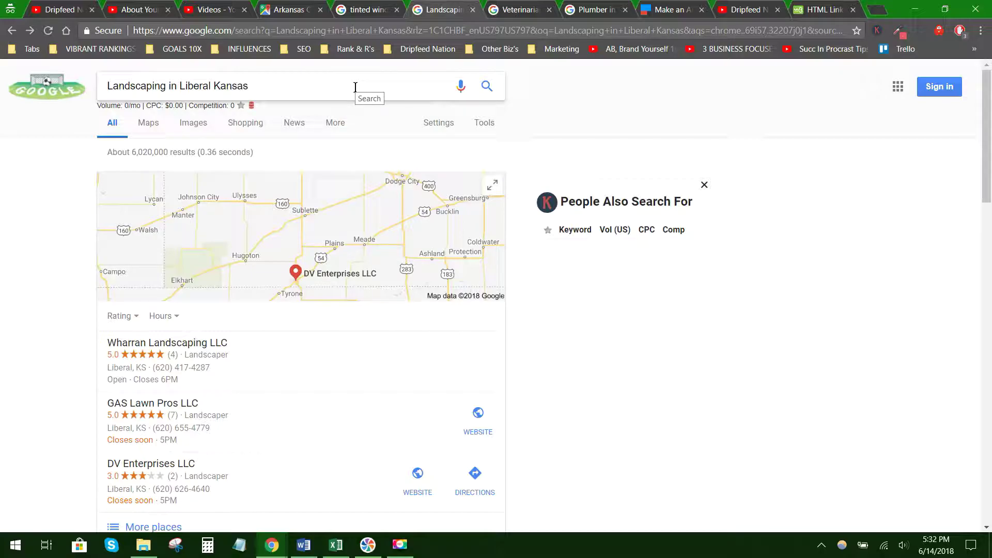
{"action": "scroll", "coordinate": [617, 175], "scroll_direction": "down", "scroll_amount": 15}
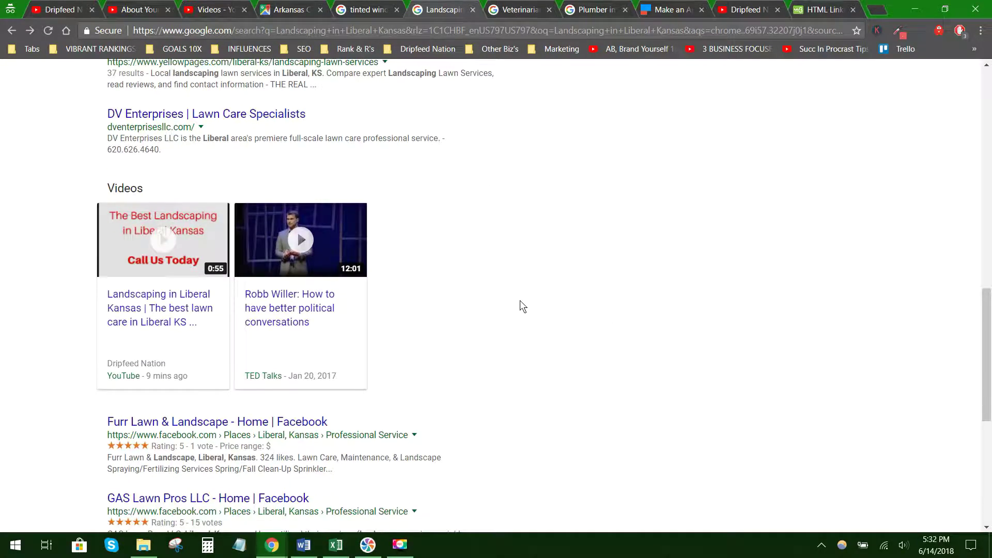
{"action": "scroll", "coordinate": [223, 290], "scroll_direction": "down", "scroll_amount": 5}
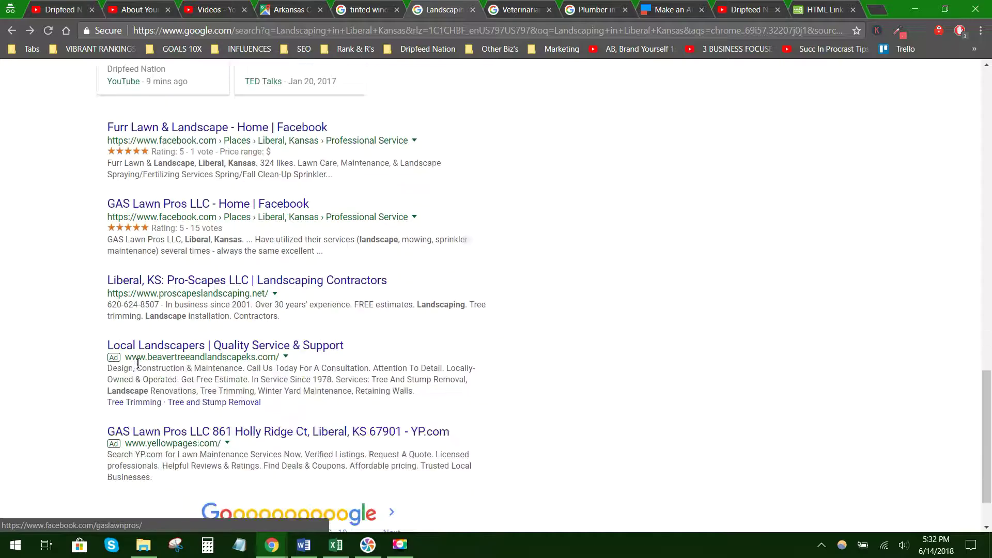
{"action": "scroll", "coordinate": [167, 336], "scroll_direction": "up", "scroll_amount": 2}
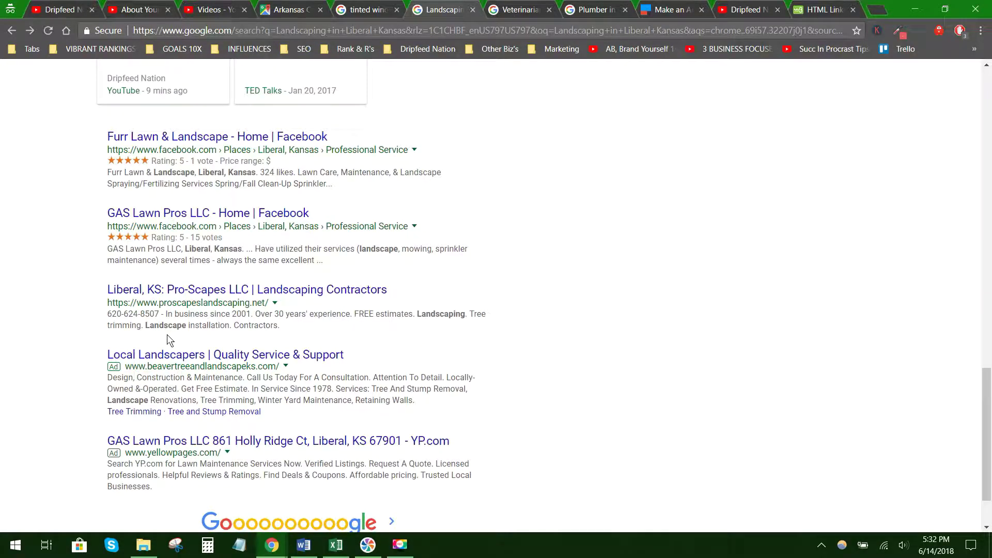
- Finish reviewing the landscaping results and open page 6 of the Google results for "Veterinarian in Hutchinson Kansas"
{"action": "scroll", "coordinate": [167, 338], "scroll_direction": "up", "scroll_amount": 6}
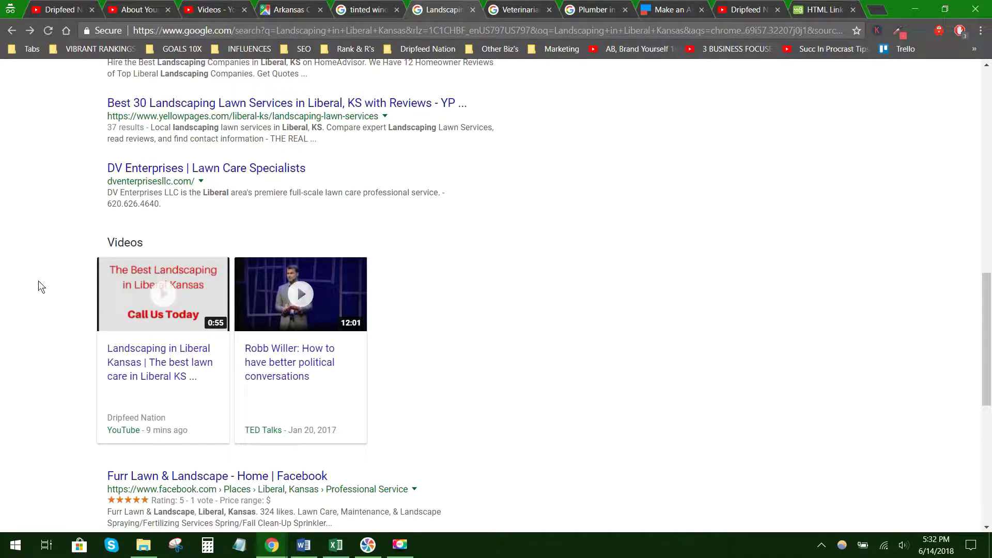
{"action": "scroll", "coordinate": [38, 287], "scroll_direction": "up", "scroll_amount": 15}
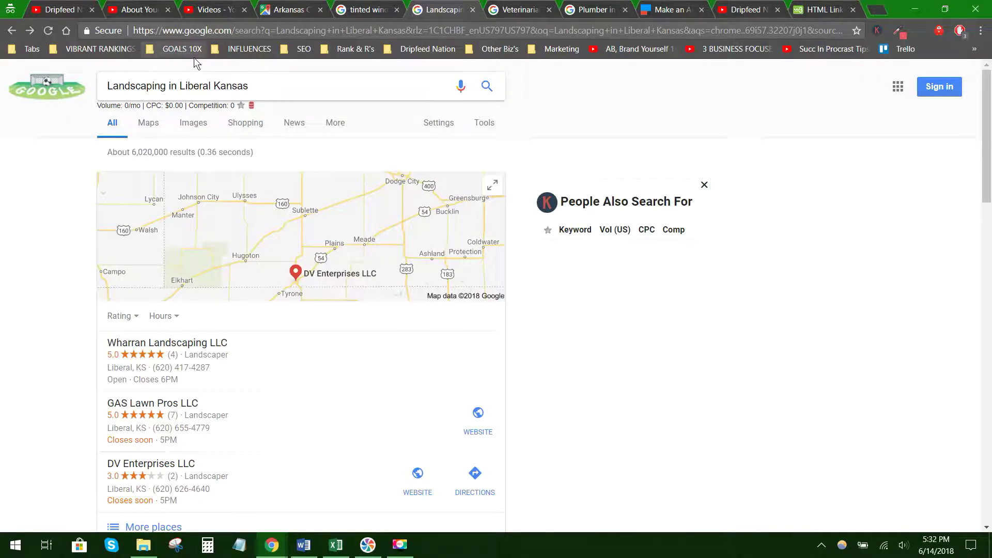
{"action": "left_click", "coordinate": [521, 11]}
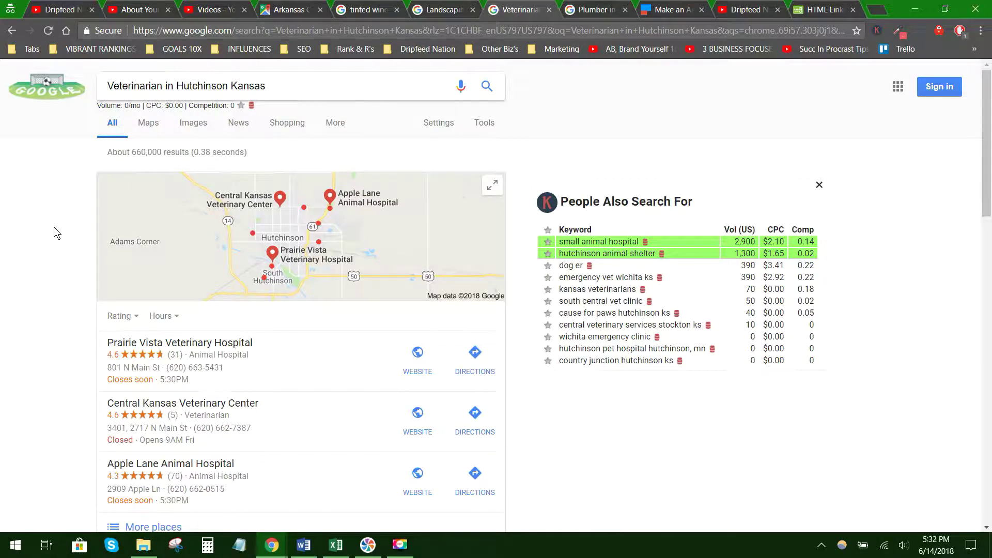
{"action": "scroll", "coordinate": [53, 233], "scroll_direction": "down", "scroll_amount": 19}
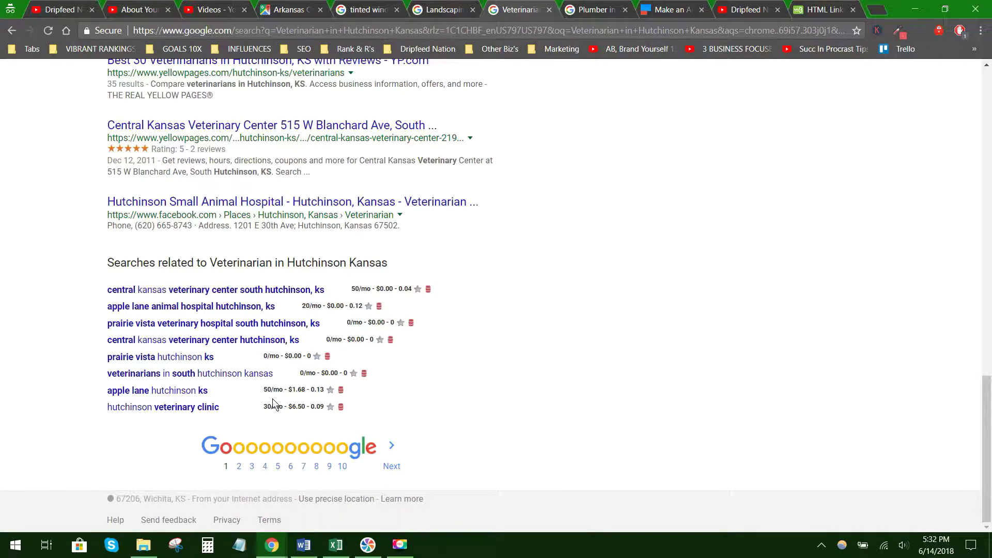
{"action": "left_click", "coordinate": [292, 449]}
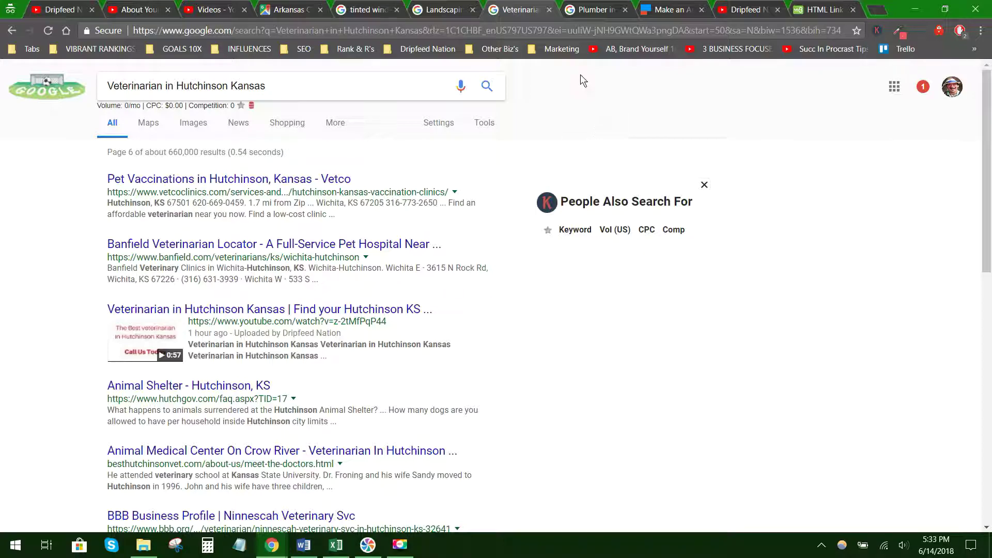
- Open page 2 of the Google results for "Plumber in Emporia Kansas" and check the Dripfeed Nation video's upload time
{"action": "left_click", "coordinate": [592, 9]}
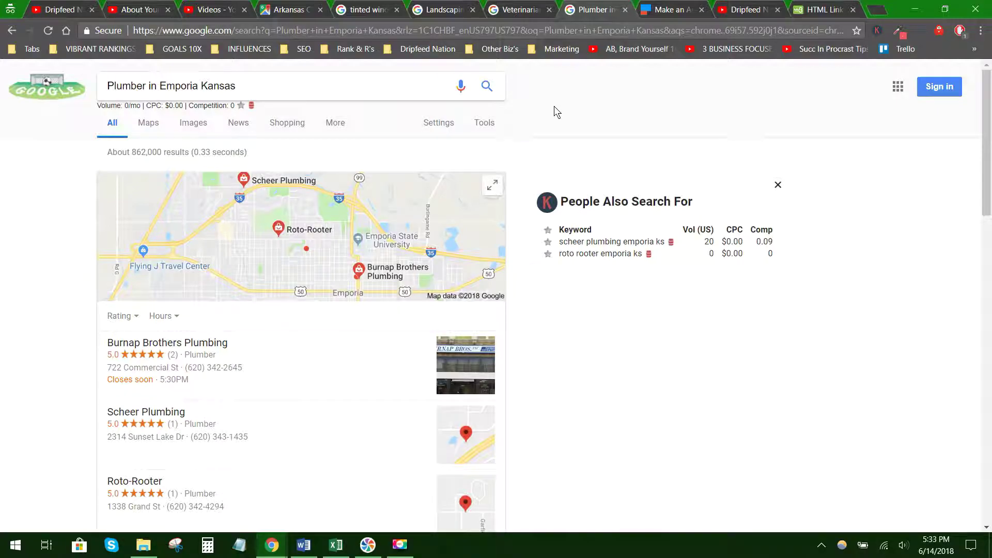
{"action": "scroll", "coordinate": [554, 109], "scroll_direction": "down", "scroll_amount": 15}
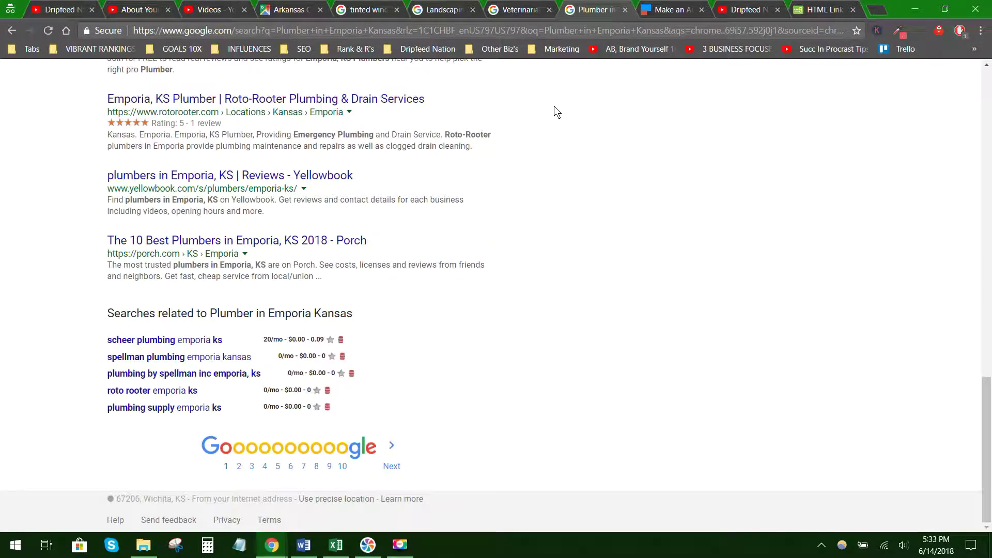
{"action": "left_click", "coordinate": [242, 446]}
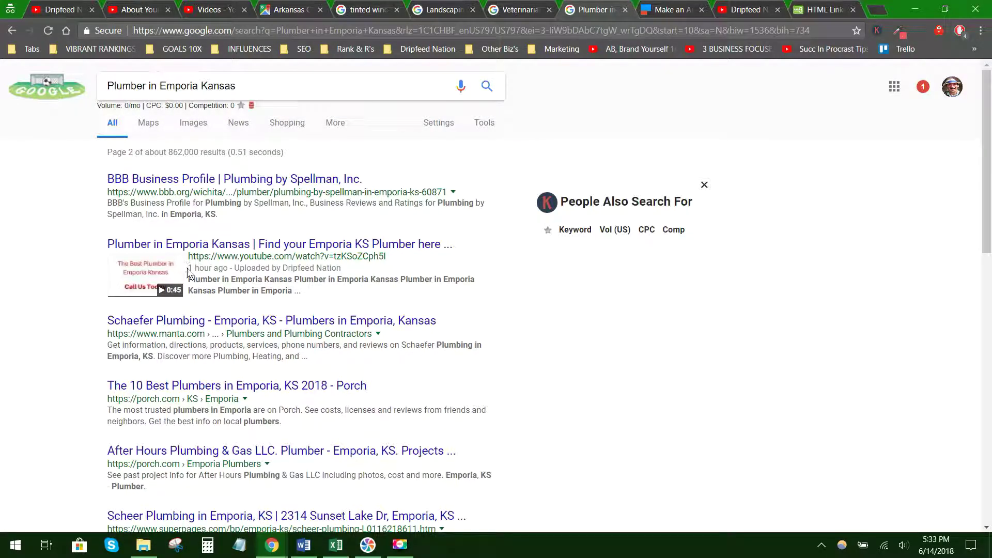
{"action": "left_click_drag", "start_coordinate": [188, 256], "coordinate": [217, 269]}
{"action": "left_click", "coordinate": [208, 269]}
- Revisit the Hutchinson veterinarian results and reload page 2 of the Emporia plumber results to recheck the video listing
{"action": "left_click", "coordinate": [523, 6]}
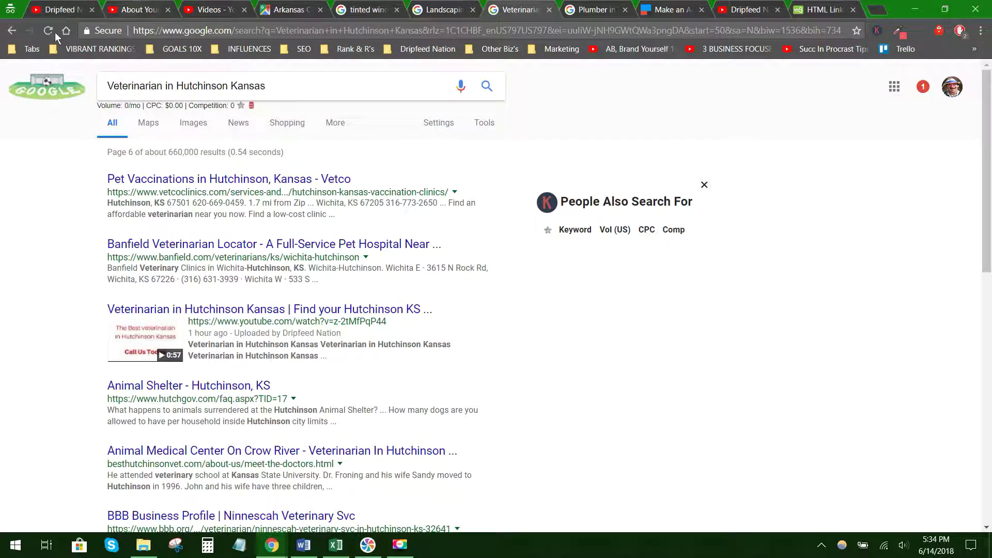
{"action": "key", "text": "ctrl+Tab"}
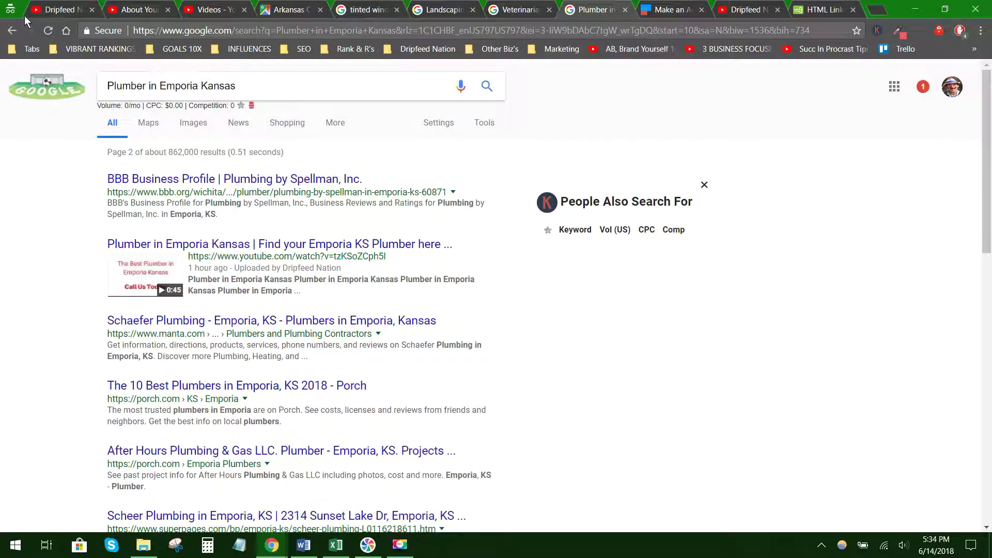
{"action": "left_click", "coordinate": [51, 30]}
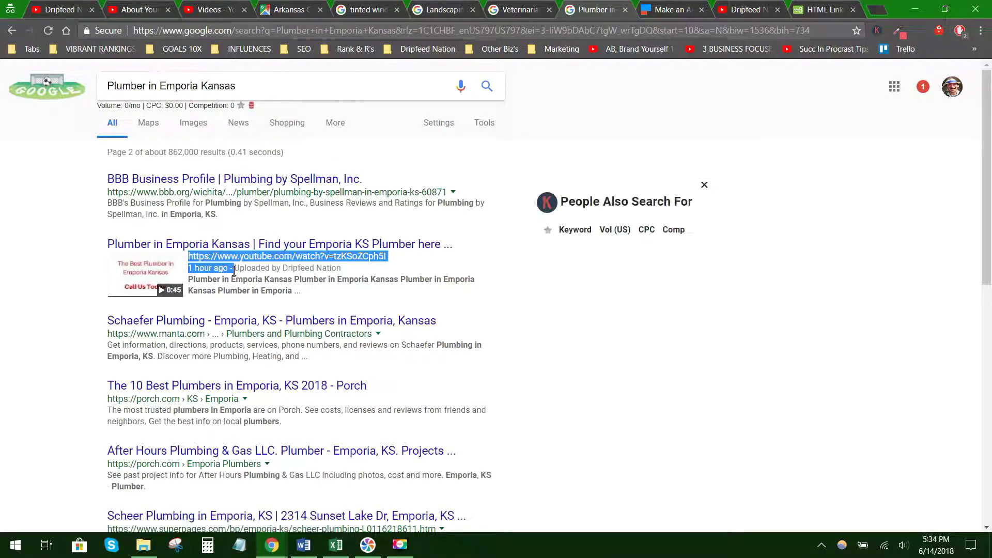
- Look through the first page of Google results for "Landscaping in Liberal Kansas" again
{"action": "left_click", "coordinate": [432, 9]}
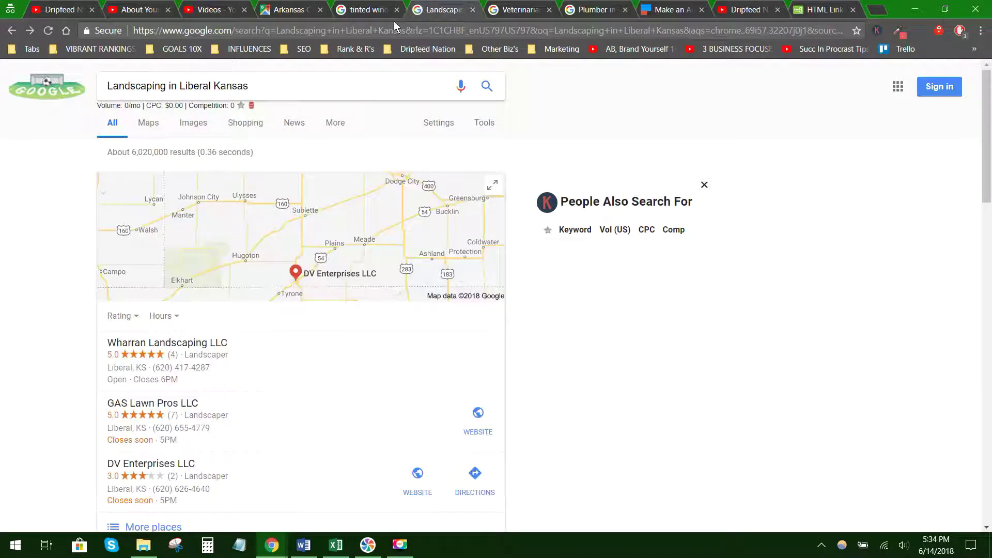
{"action": "scroll", "coordinate": [370, 213], "scroll_direction": "down", "scroll_amount": 20}
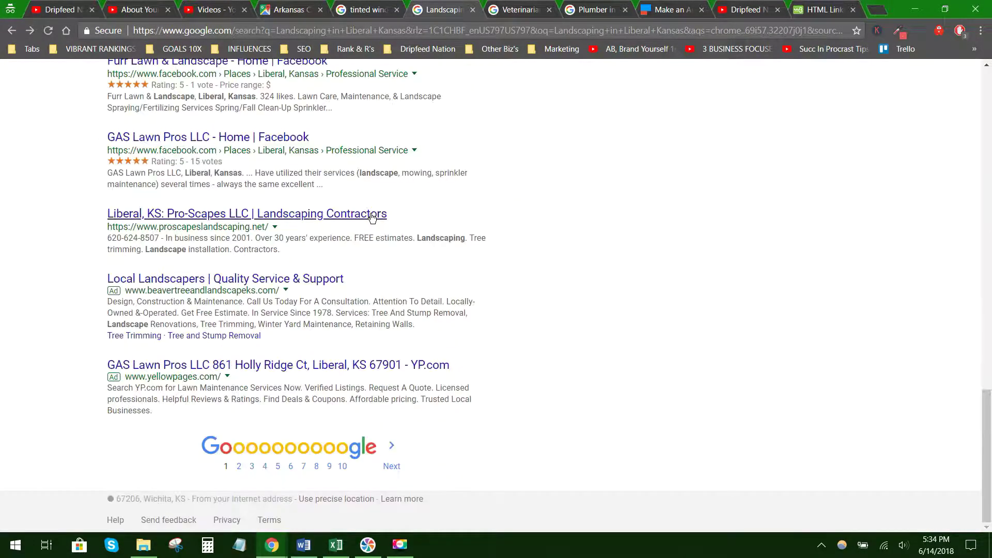
{"action": "scroll", "coordinate": [372, 219], "scroll_direction": "up", "scroll_amount": 5}
{"action": "scroll", "coordinate": [372, 219], "scroll_direction": "up", "scroll_amount": 15}
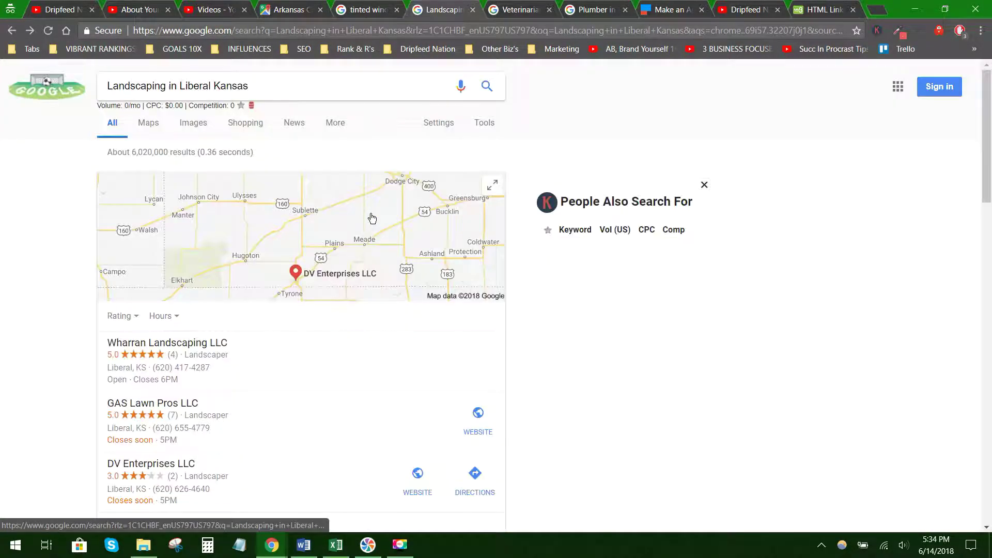
- Reload the Google results for "tinted windows in Arkansas City KS" and examine the video results and surrounding listings
{"action": "left_click", "coordinate": [351, 10]}
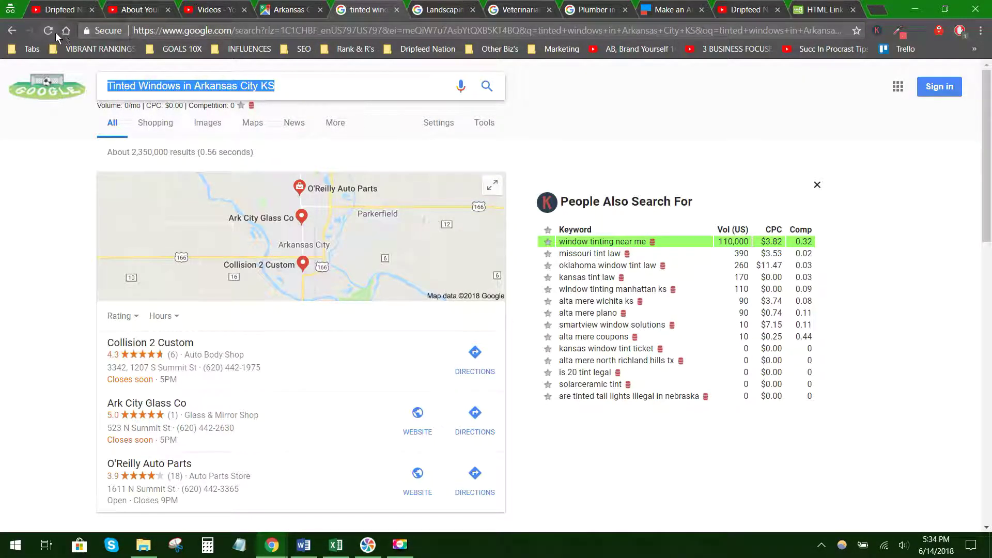
{"action": "left_click", "coordinate": [52, 32]}
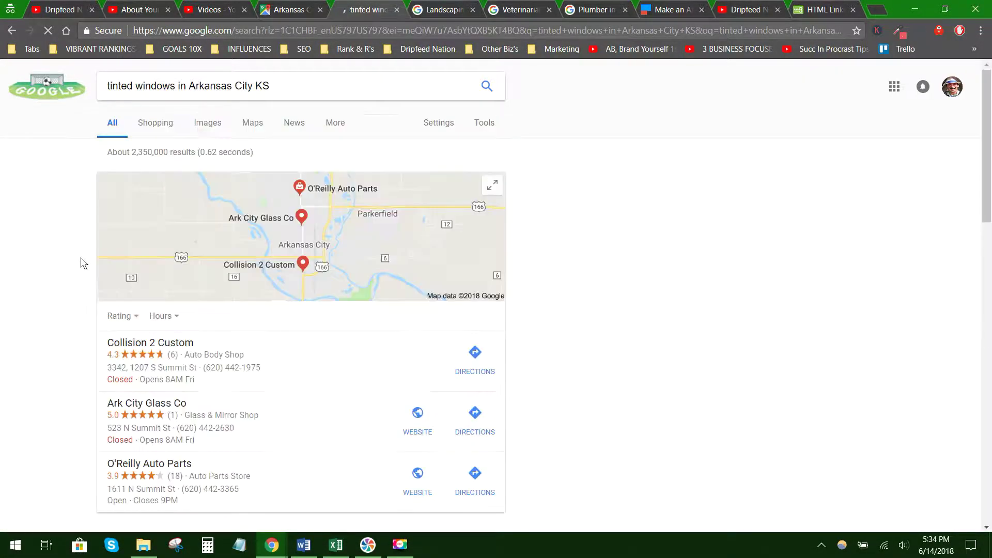
{"action": "scroll", "coordinate": [63, 357], "scroll_direction": "down", "scroll_amount": 7}
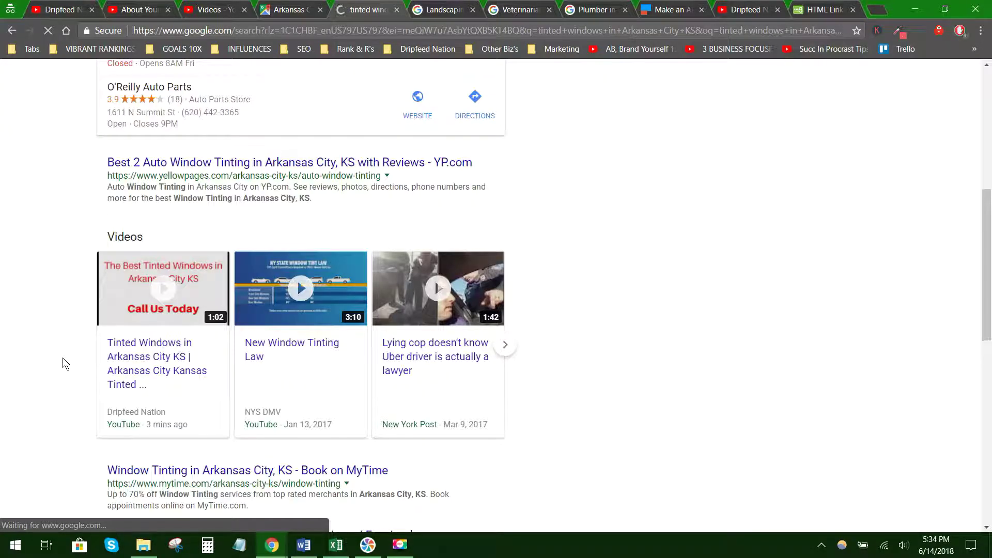
{"action": "scroll", "coordinate": [63, 358], "scroll_direction": "down", "scroll_amount": 4}
{"action": "scroll", "coordinate": [63, 358], "scroll_direction": "up", "scroll_amount": 11}
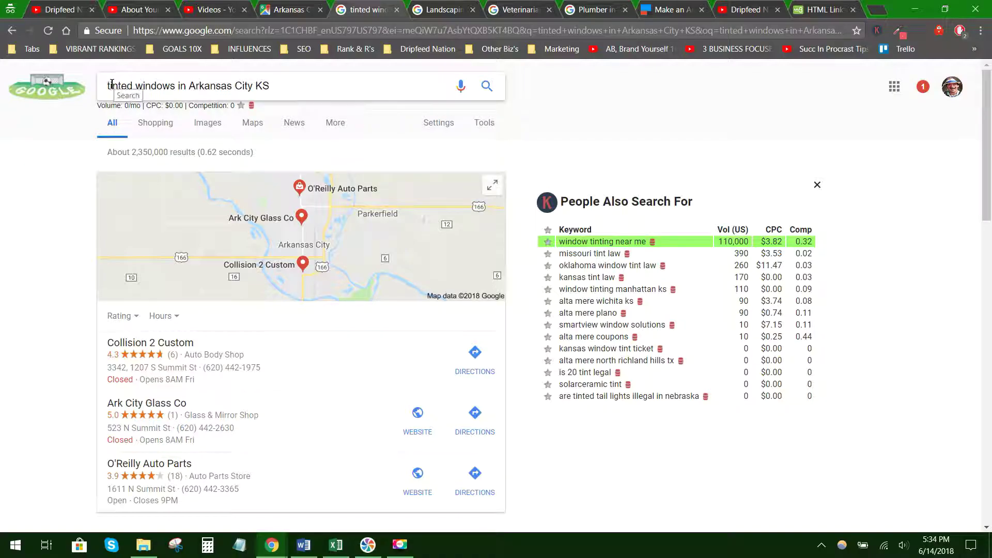
{"action": "scroll", "coordinate": [75, 292], "scroll_direction": "down", "scroll_amount": 12}
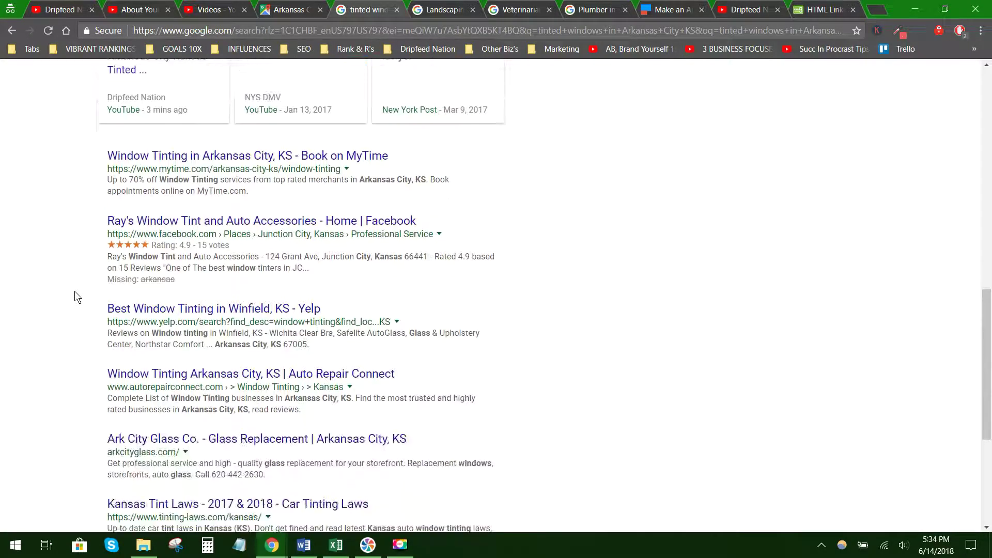
{"action": "scroll", "coordinate": [75, 292], "scroll_direction": "up", "scroll_amount": 5}
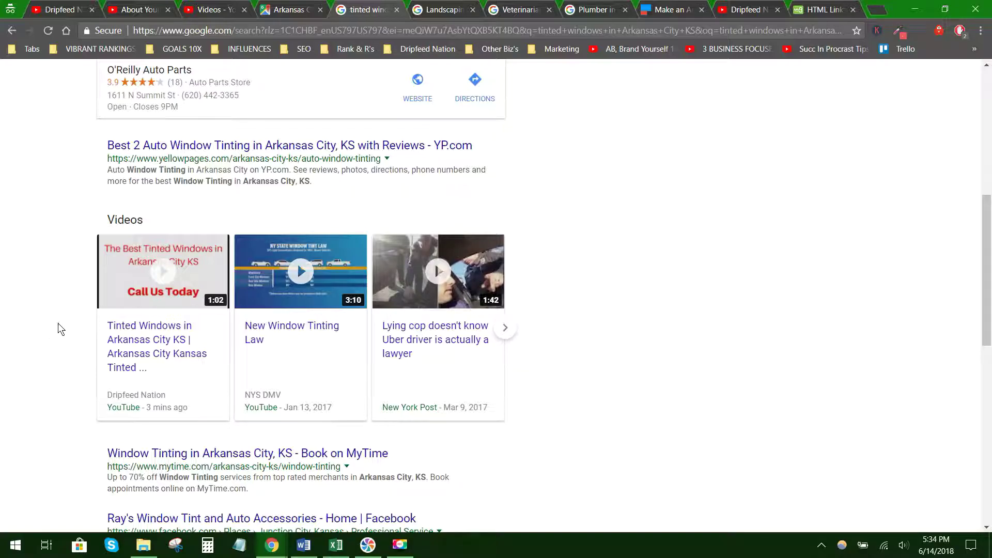
{"action": "scroll", "coordinate": [74, 302], "scroll_direction": "up", "scroll_amount": 8}
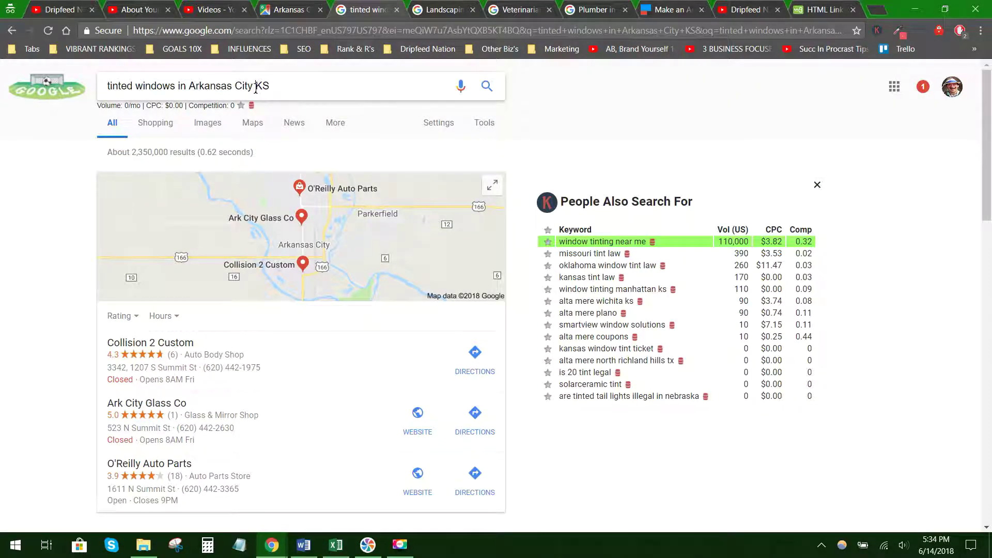
- Search Google for "tinted windows in Arkansas City" without the state abbreviation and examine where the video results appear
{"action": "left_click_drag", "start_coordinate": [255, 86], "coordinate": [396, 83]}
{"action": "key", "text": "BackSpace"}
{"action": "key", "text": "Return"}
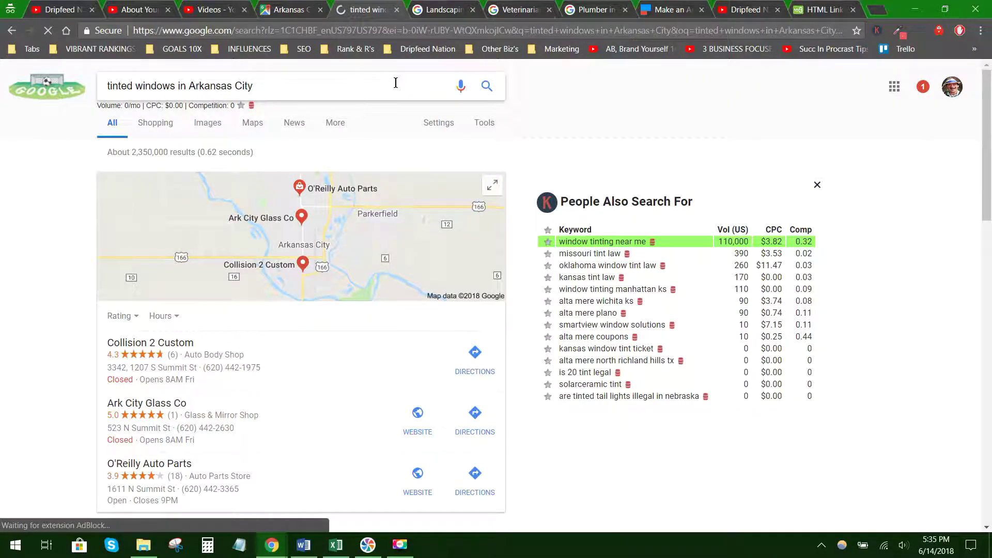
{"action": "scroll", "coordinate": [40, 316], "scroll_direction": "down", "scroll_amount": 5}
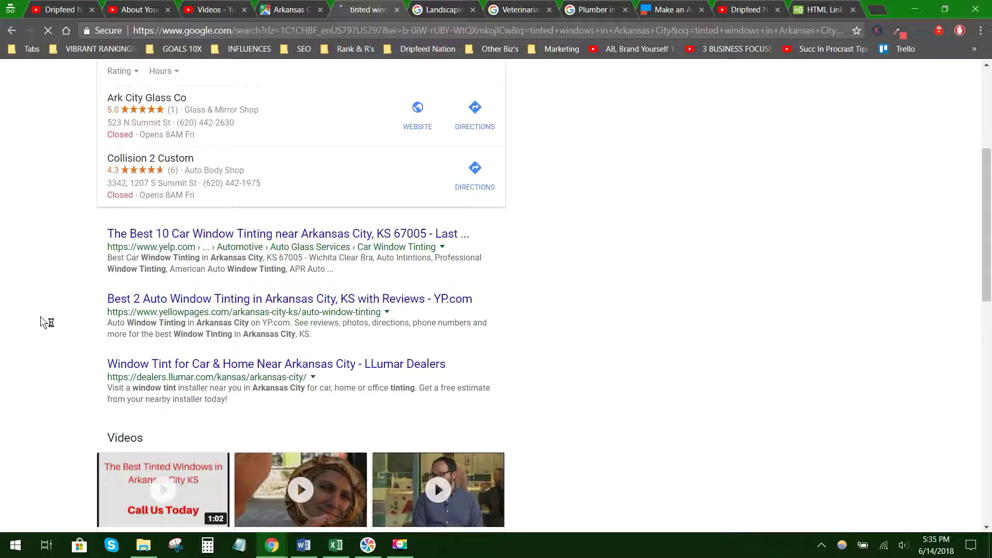
{"action": "scroll", "coordinate": [40, 316], "scroll_direction": "down", "scroll_amount": 3}
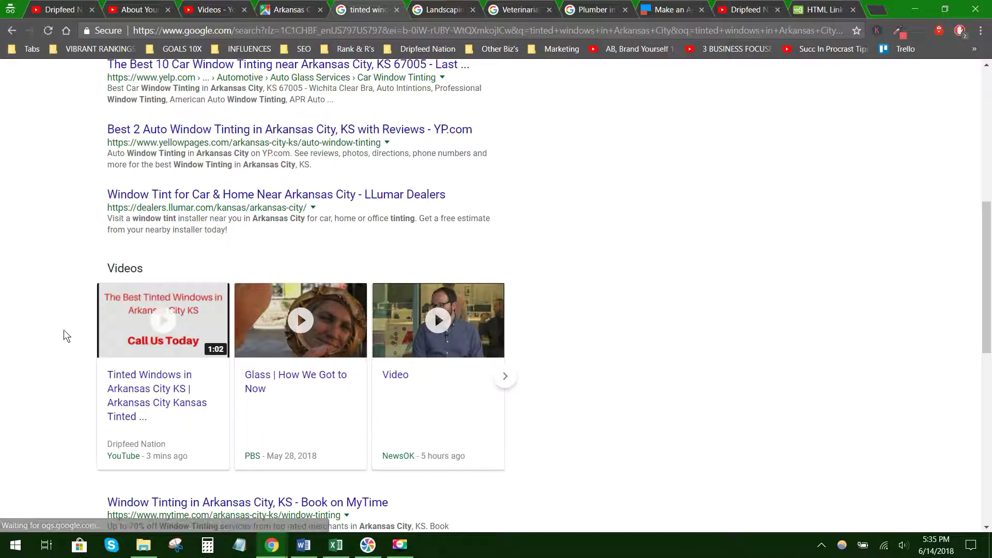
{"action": "scroll", "coordinate": [63, 330], "scroll_direction": "up", "scroll_amount": 3}
{"action": "scroll", "coordinate": [64, 335], "scroll_direction": "down", "scroll_amount": 3}
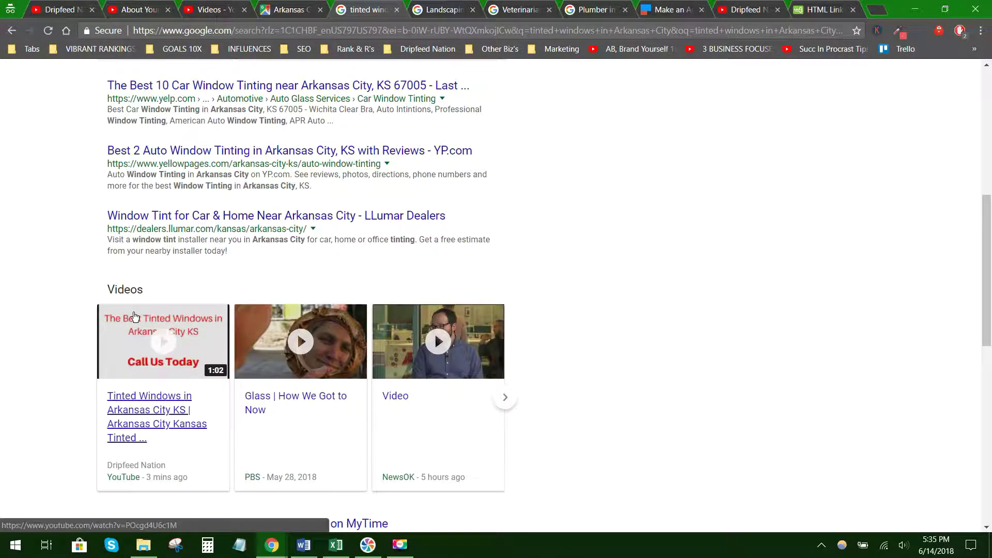
{"action": "scroll", "coordinate": [76, 396], "scroll_direction": "down", "scroll_amount": 2}
{"action": "scroll", "coordinate": [76, 397], "scroll_direction": "up", "scroll_amount": 10}
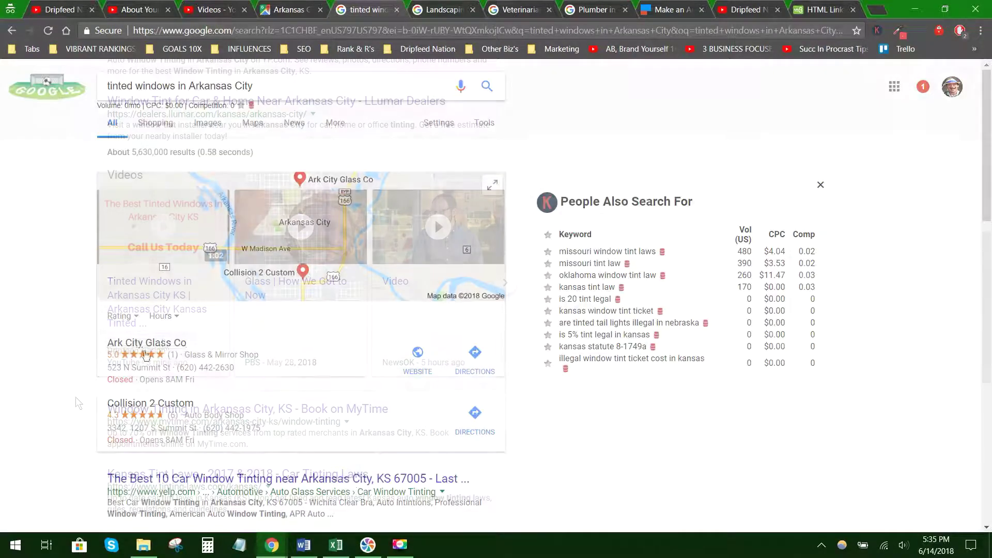